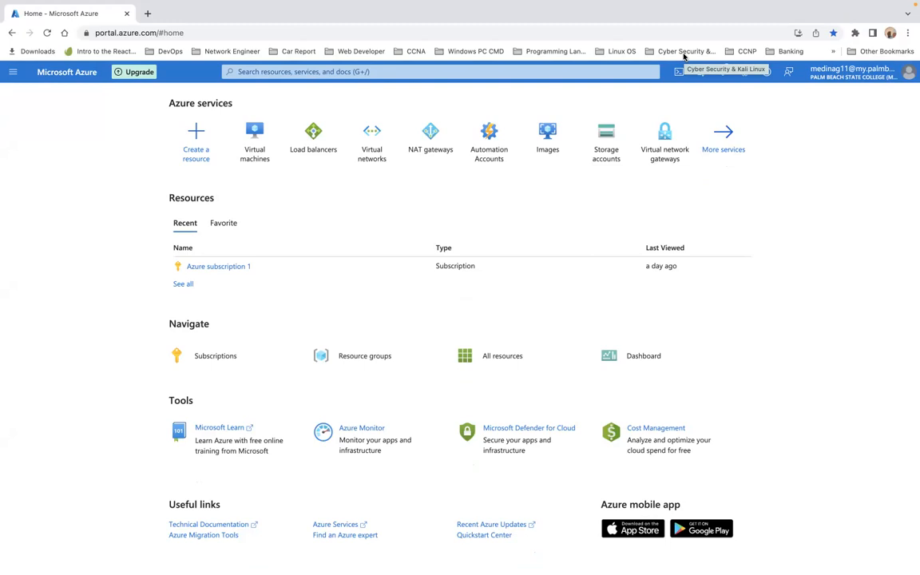
Step: From the empty Virtual machines list, start creating a new Azure virtual machine
{"action": "left_click", "coordinate": [261, 147]}
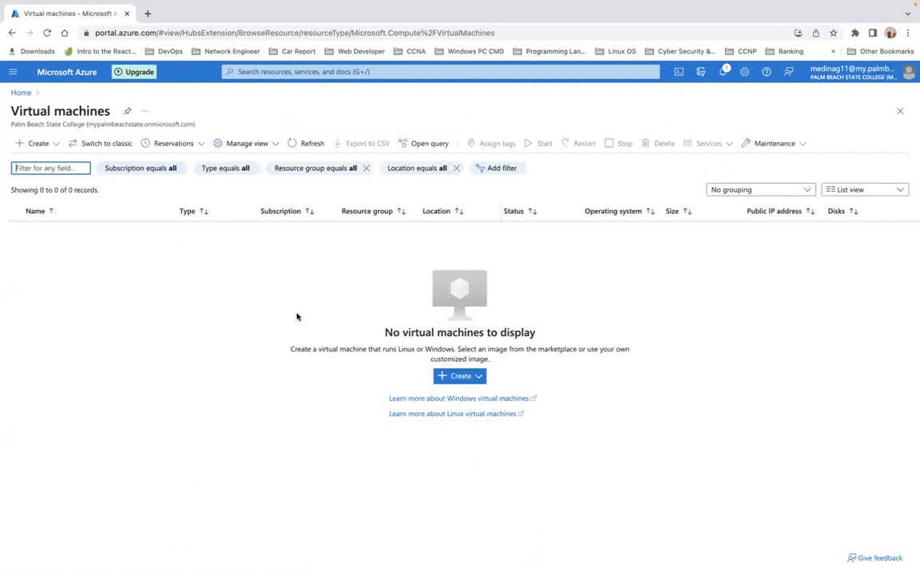
{"action": "left_click", "coordinate": [460, 377]}
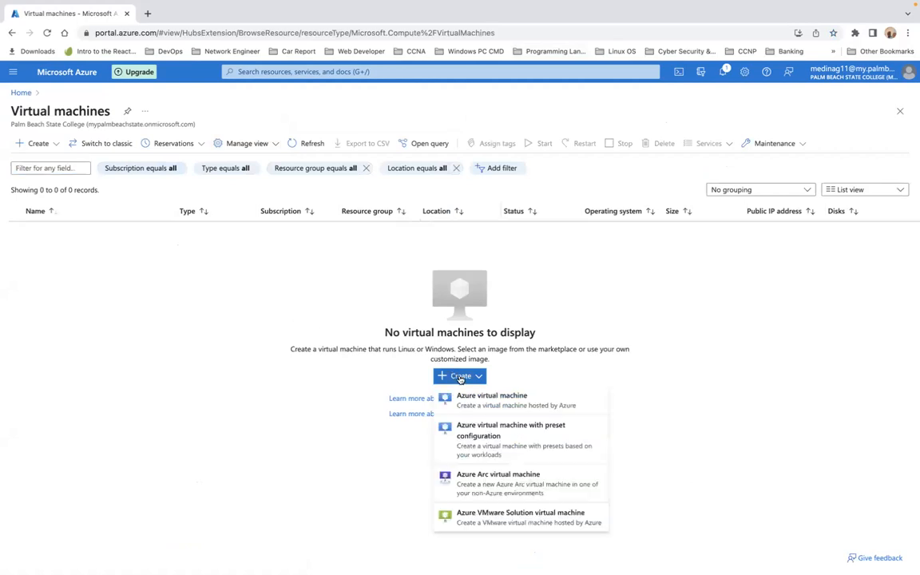
{"action": "left_click", "coordinate": [480, 399]}
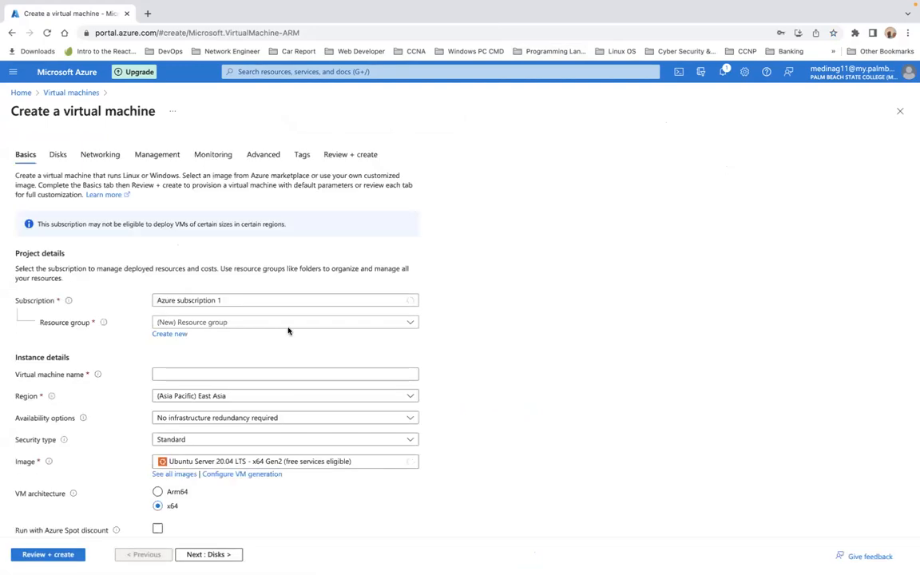
Step: Create a new resource group named RG1 for the VM
{"action": "scroll", "coordinate": [279, 312], "scroll_direction": "down", "scroll_amount": 1}
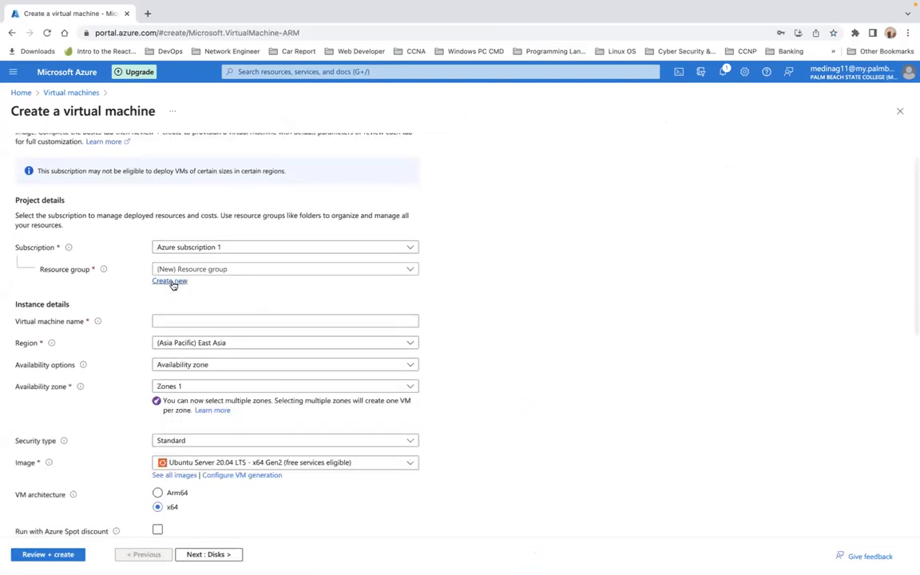
{"action": "left_click", "coordinate": [170, 281]}
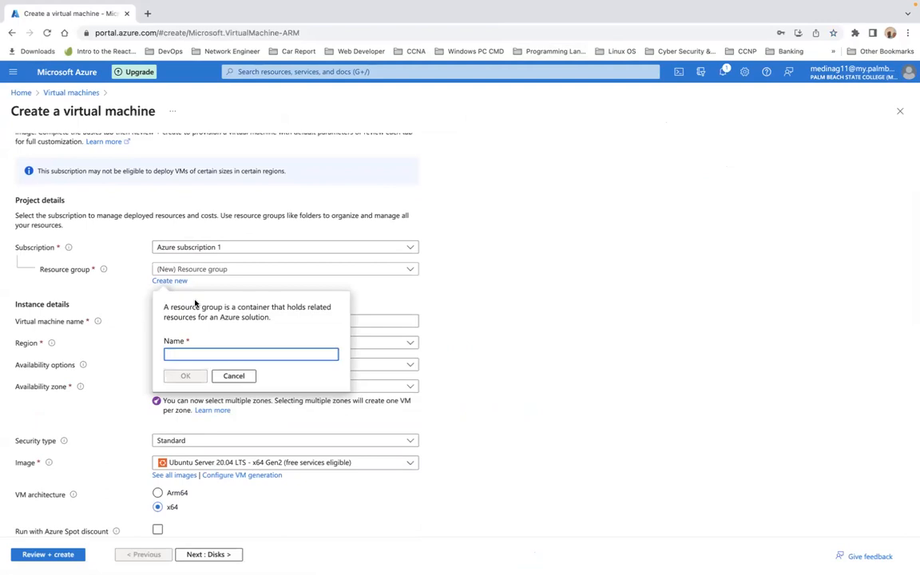
{"action": "type", "text": "RG1"}
{"action": "left_click", "coordinate": [185, 375]}
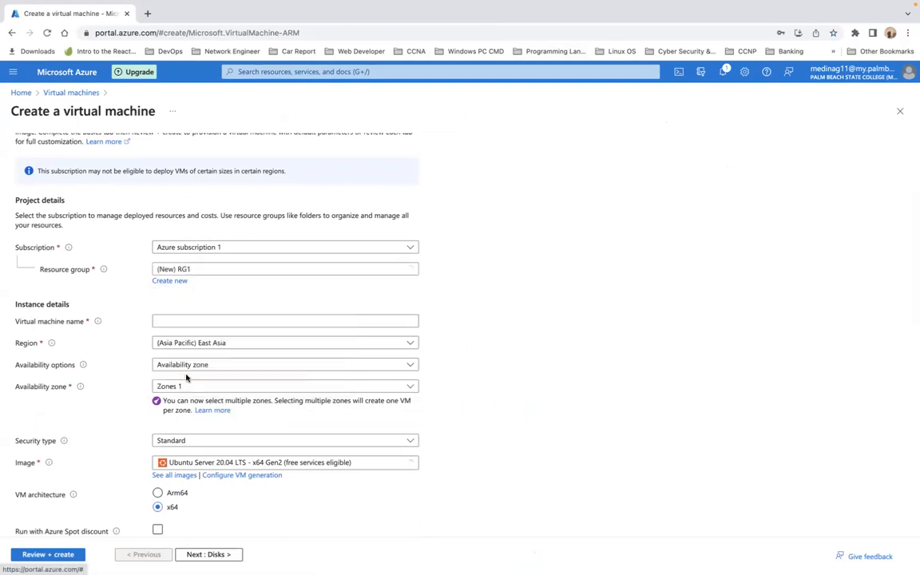
Step: Name the VM Server1 and place it in the (US) East US region
{"action": "left_click", "coordinate": [238, 320]}
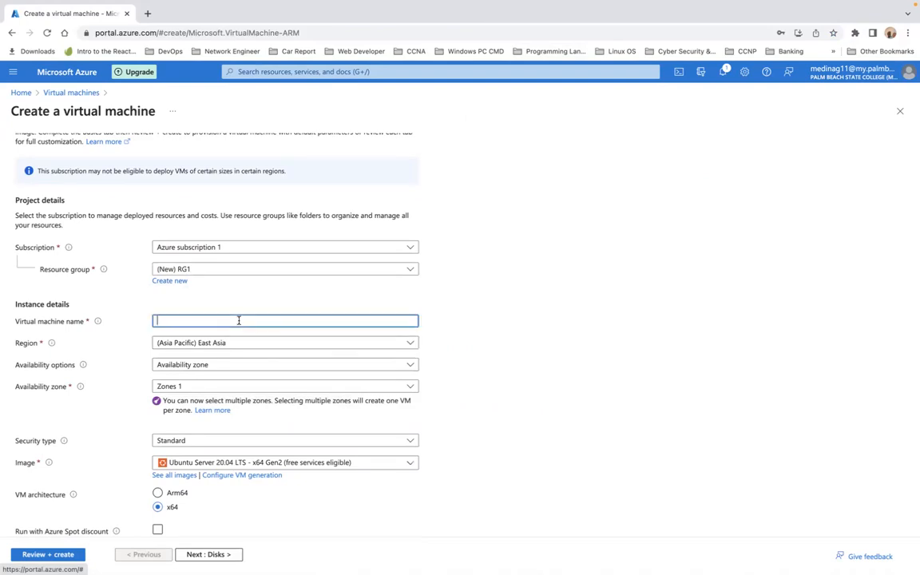
{"action": "type", "text": "Server"}
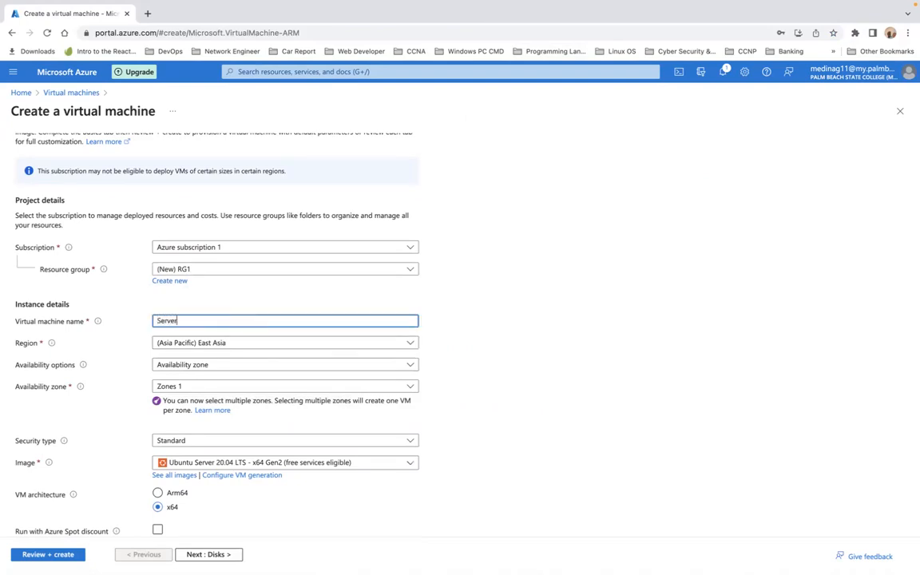
{"action": "type", "text": "1"}
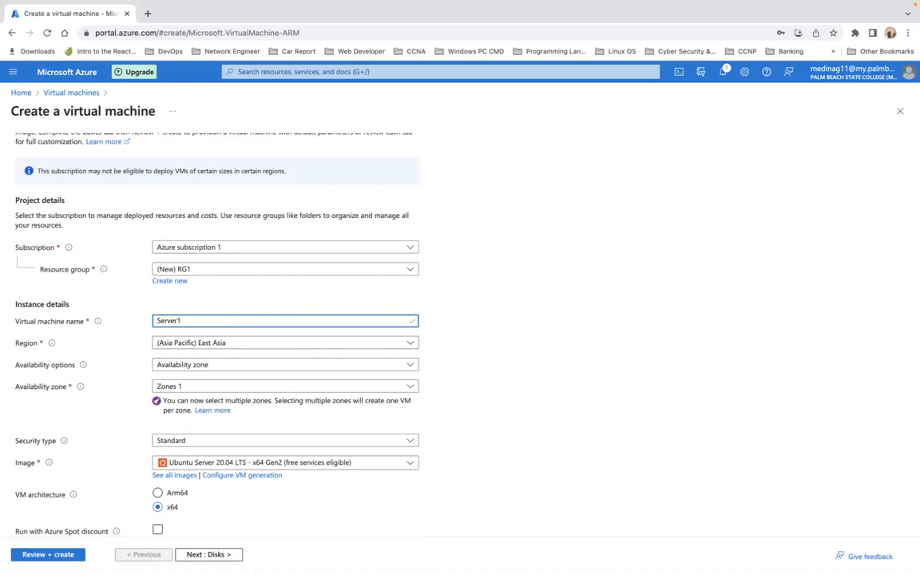
{"action": "left_click", "coordinate": [309, 347]}
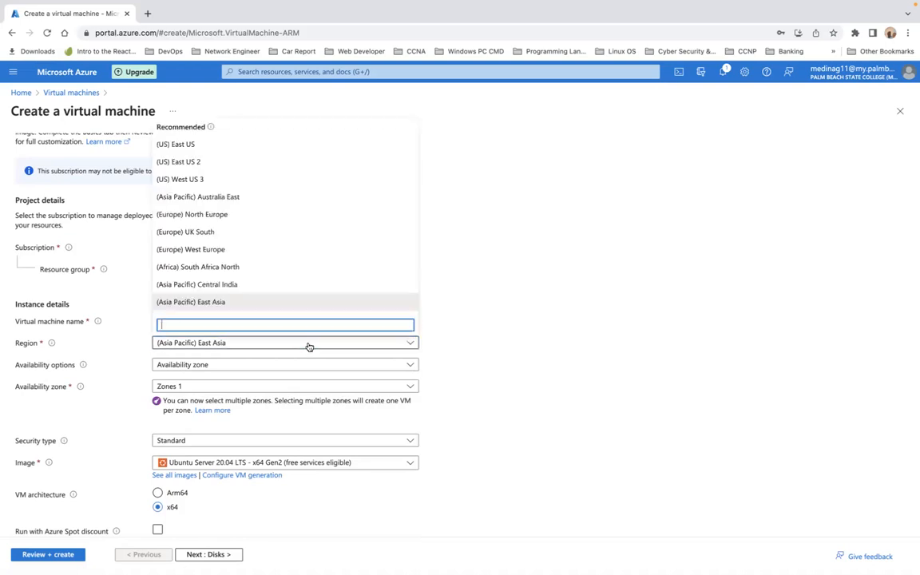
{"action": "type", "text": "u"}
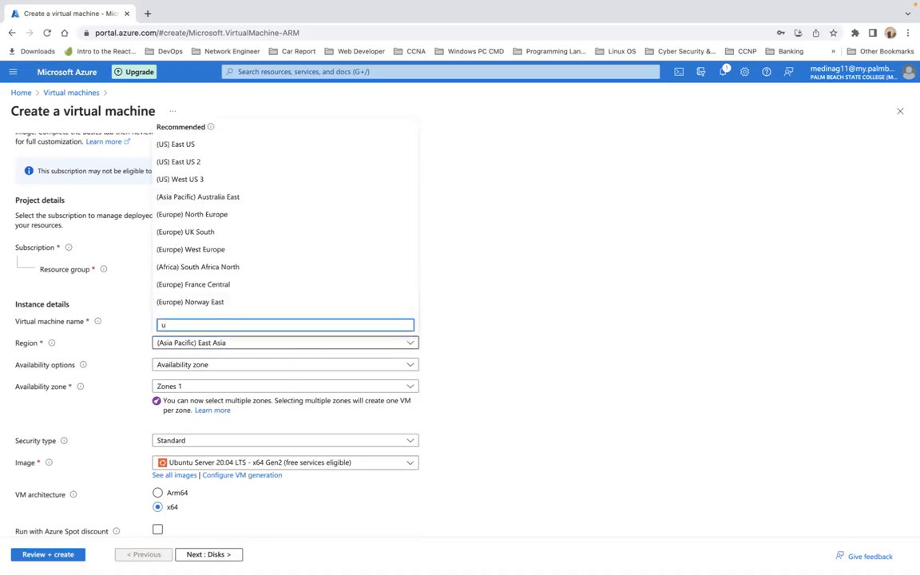
{"action": "left_click", "coordinate": [258, 146]}
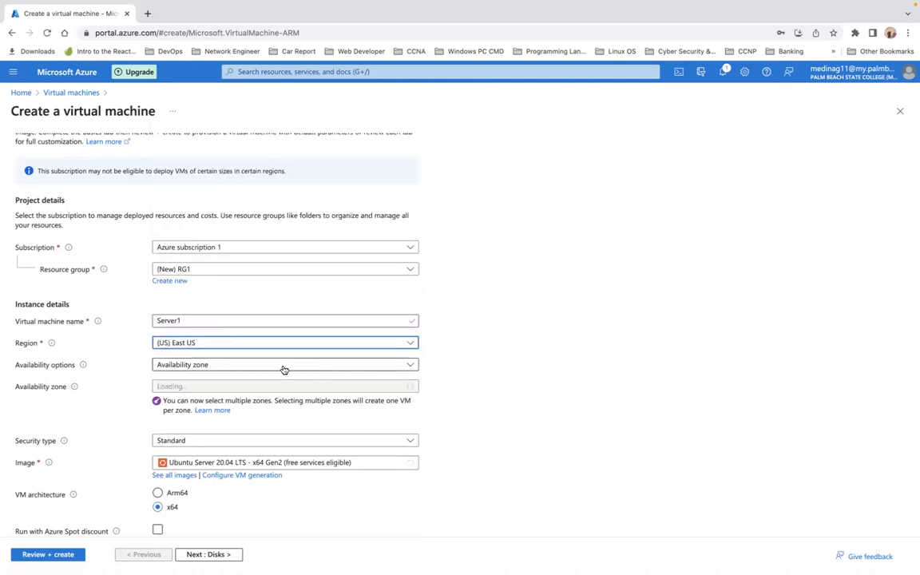
{"action": "scroll", "coordinate": [284, 370], "scroll_direction": "down", "scroll_amount": 2}
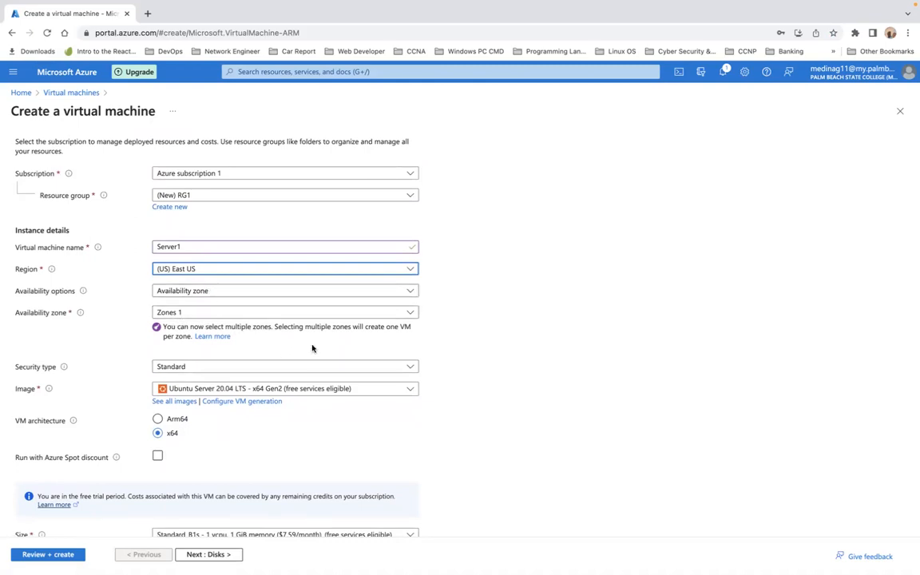
Step: Switch authentication to Password and enter the administrator username
{"action": "scroll", "coordinate": [346, 348], "scroll_direction": "down", "scroll_amount": 2}
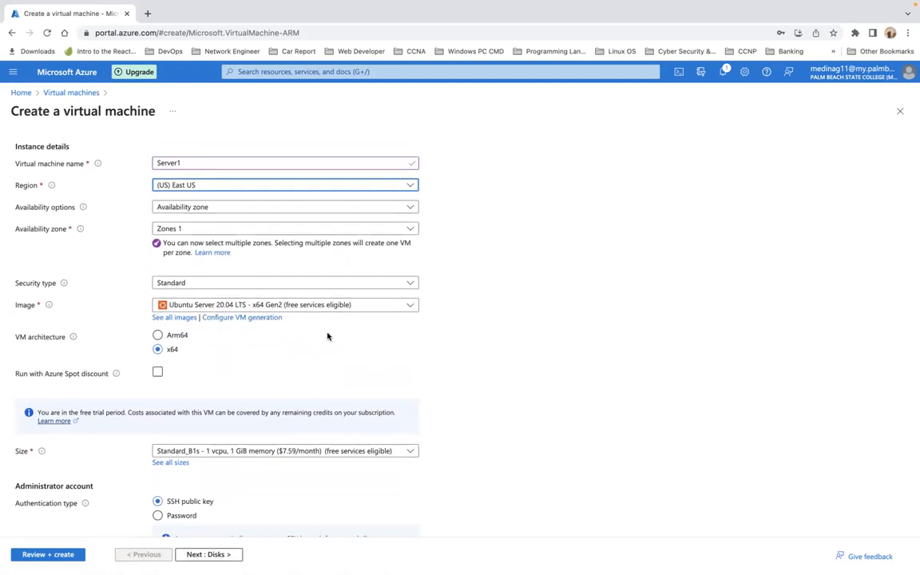
{"action": "scroll", "coordinate": [328, 337], "scroll_direction": "down", "scroll_amount": 4}
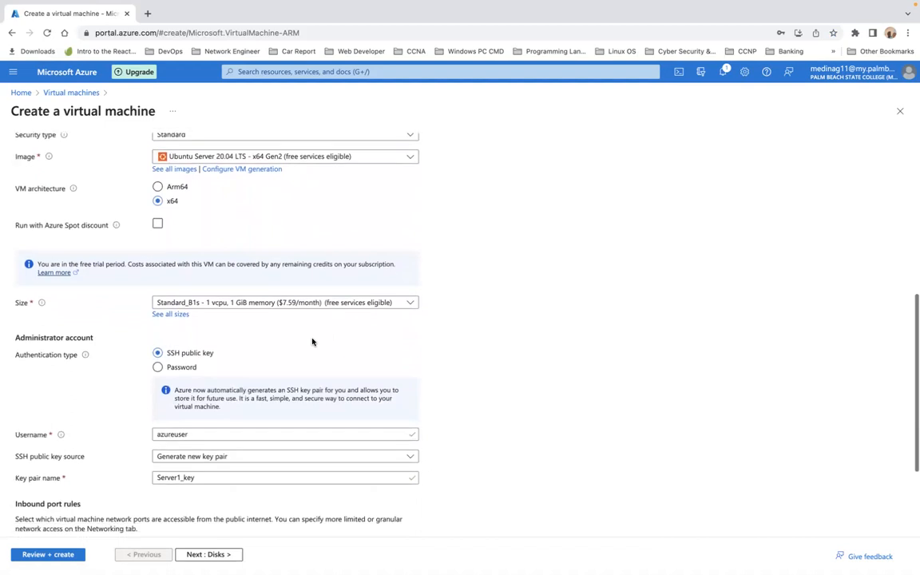
{"action": "left_click", "coordinate": [157, 367]}
{"action": "scroll", "coordinate": [255, 354], "scroll_direction": "down", "scroll_amount": 3}
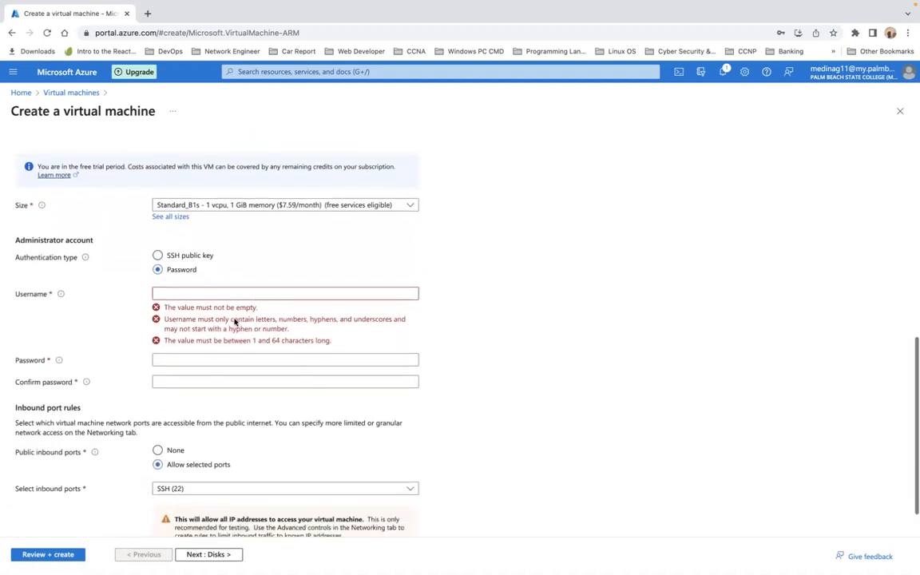
{"action": "left_click", "coordinate": [235, 293]}
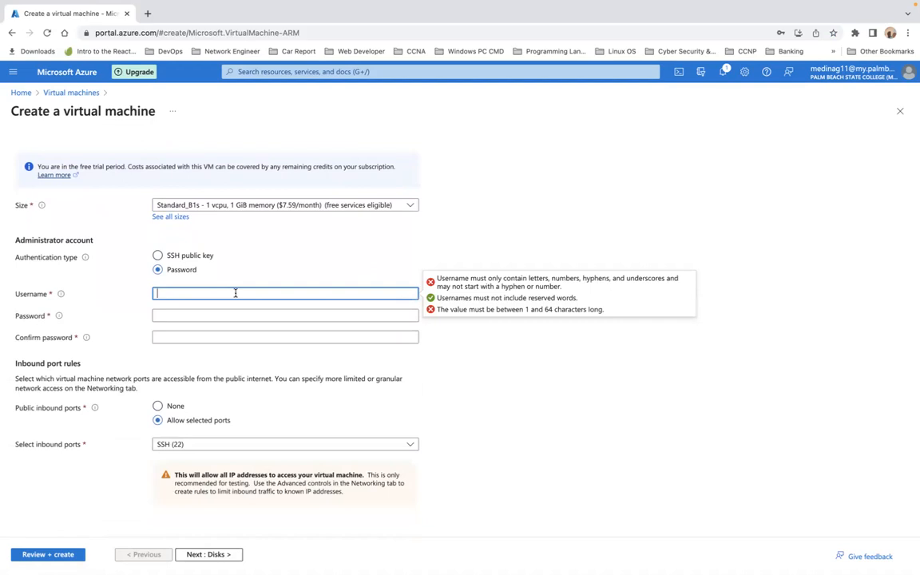
{"action": "type", "text": "Karl"}
Step: Enter the administrator password and confirm it, retyping the mistyped confirmation
{"action": "left_click", "coordinate": [194, 315]}
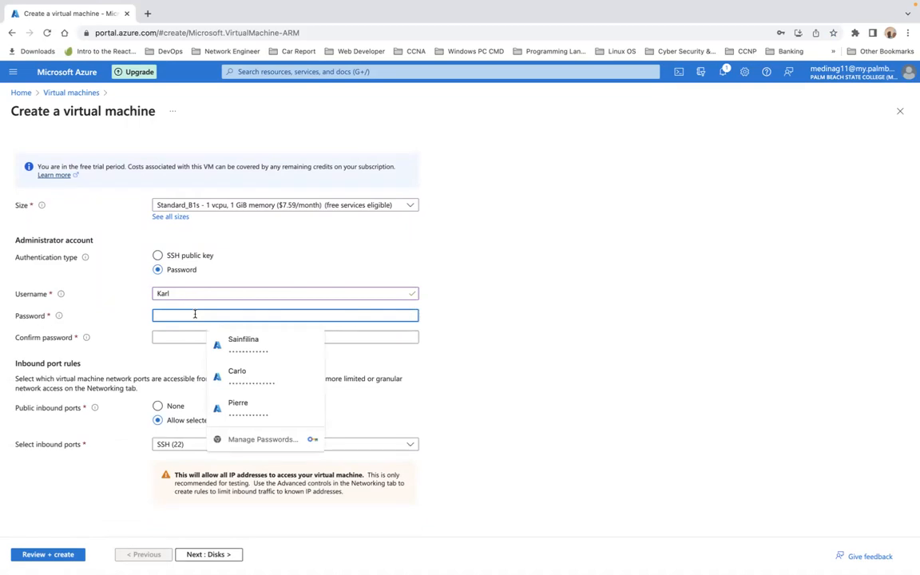
{"action": "type", "text": "Pass"}
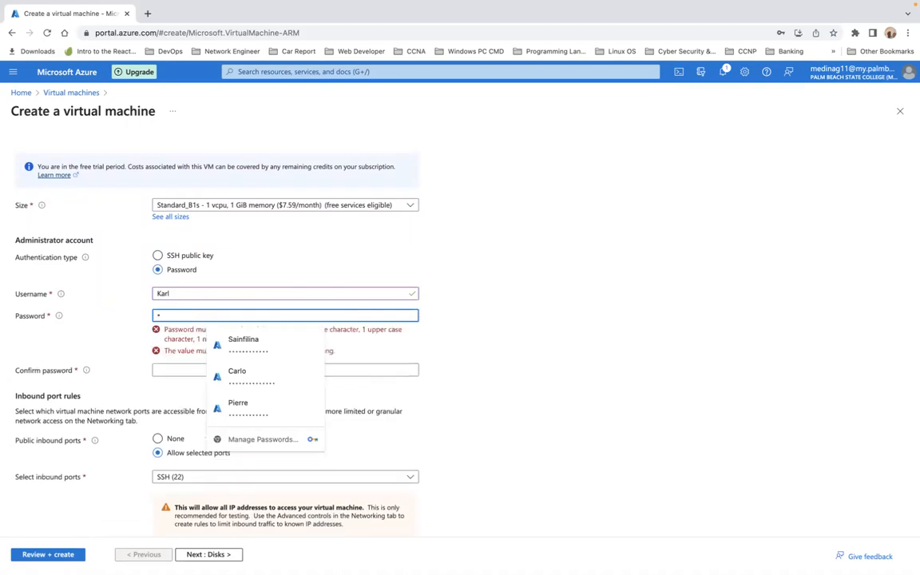
{"action": "type", "text": "word1"}
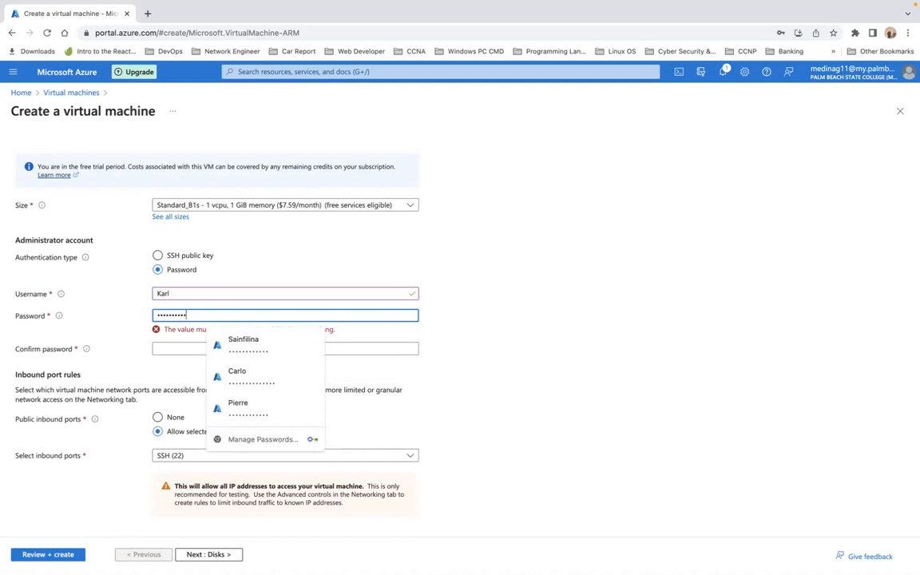
{"action": "type", "text": "34"}
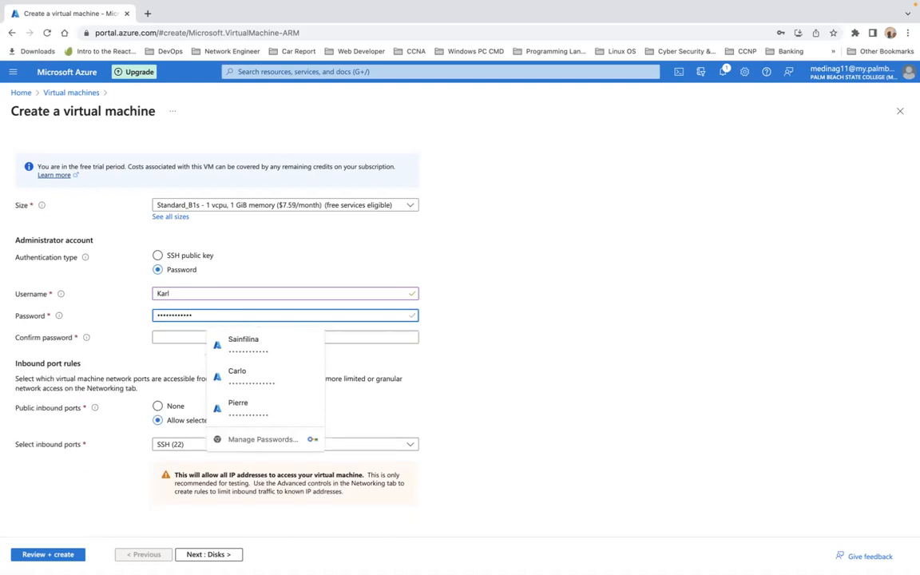
{"action": "left_click", "coordinate": [178, 336]}
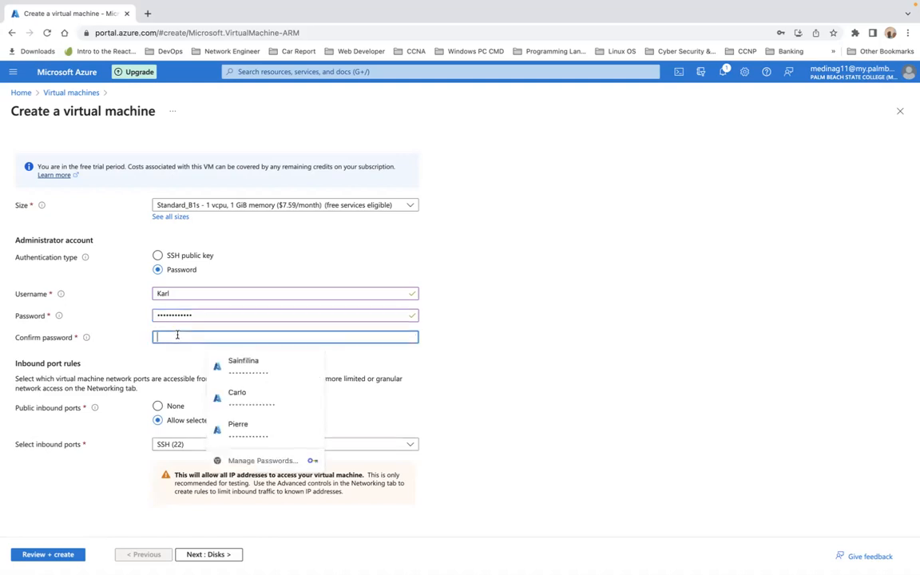
{"action": "type", "text": "••••"}
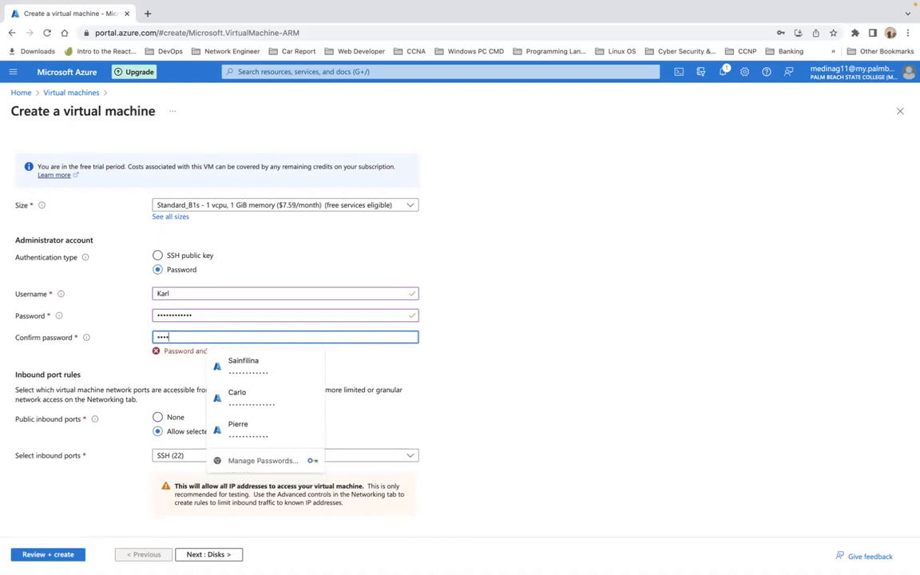
{"action": "type", "text": "•••••"}
{"action": "key", "text": "BackSpace"}
{"action": "key", "text": "BackSpace"}
{"action": "key", "text": "BackSpace"}
{"action": "key", "text": "BackSpace"}
{"action": "key", "text": "BackSpace"}
{"action": "key", "text": "BackSpace"}
{"action": "key", "text": "BackSpace"}
{"action": "type", "text": "•••••••••••"}
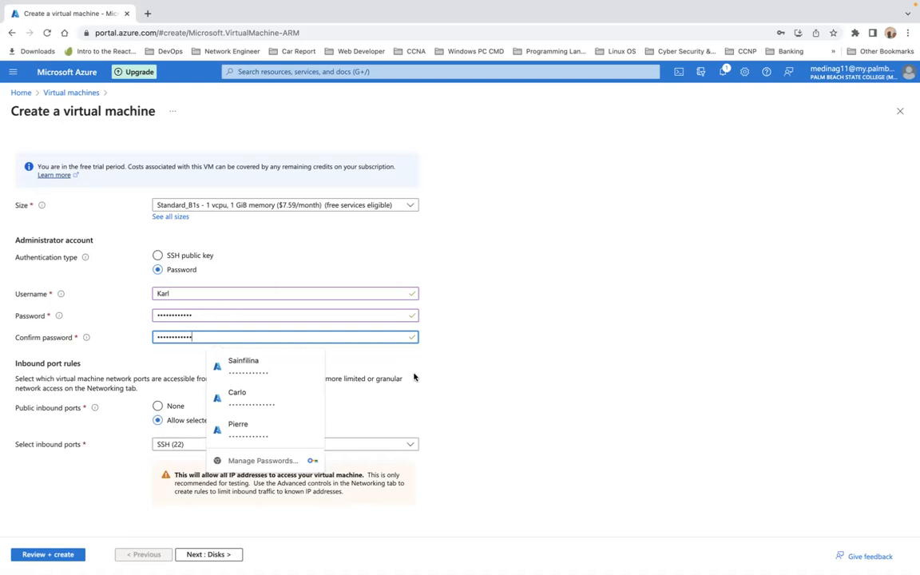
{"action": "left_click", "coordinate": [441, 399]}
{"action": "scroll", "coordinate": [440, 398], "scroll_direction": "down", "scroll_amount": 1}
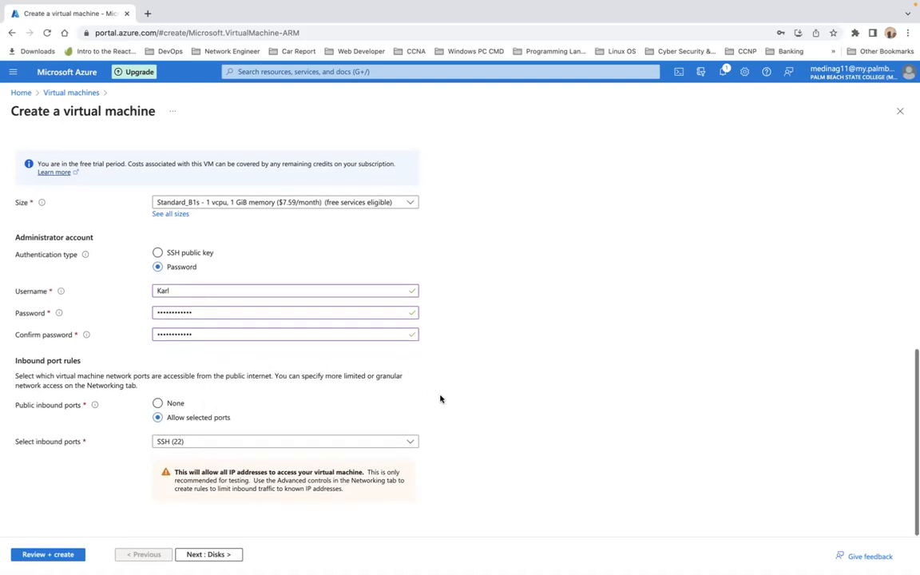
Step: Allow inbound HTTP (80), then continue to Disks, keeping the default 30 GiB Premium SSD
{"action": "left_click", "coordinate": [410, 442]}
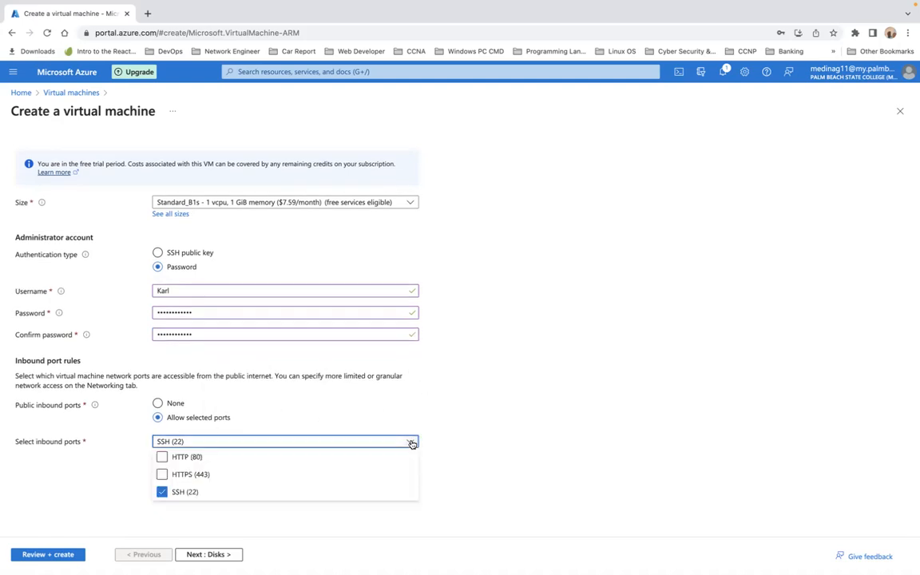
{"action": "left_click", "coordinate": [162, 458]}
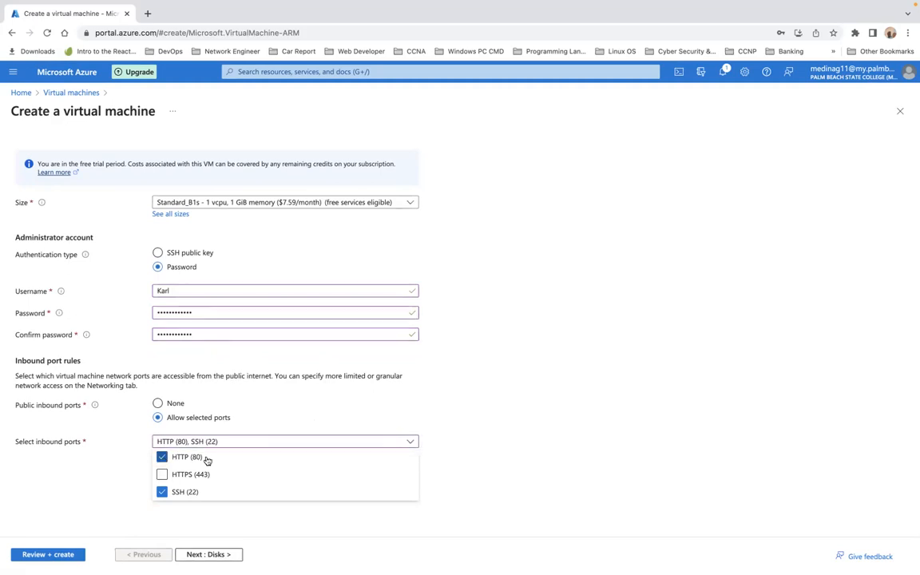
{"action": "left_click", "coordinate": [106, 515]}
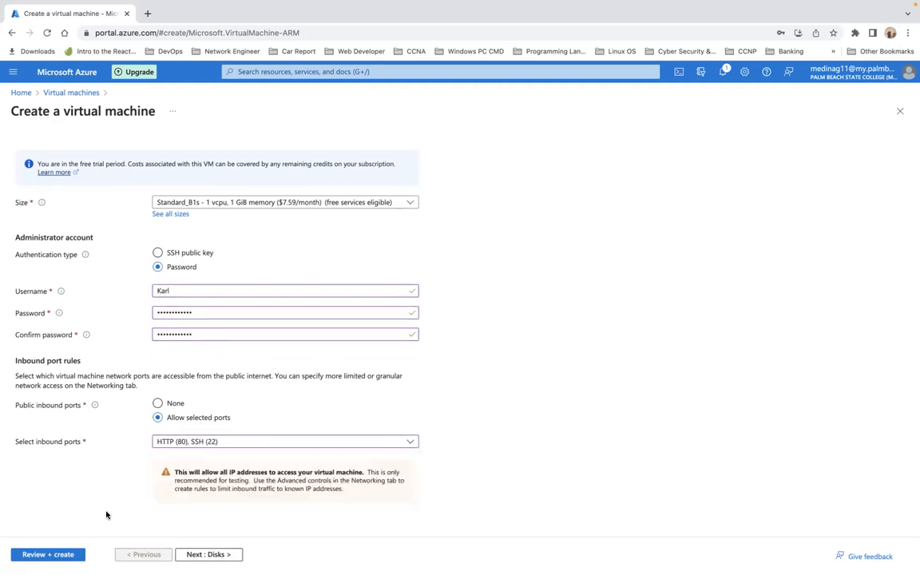
{"action": "left_click", "coordinate": [193, 556]}
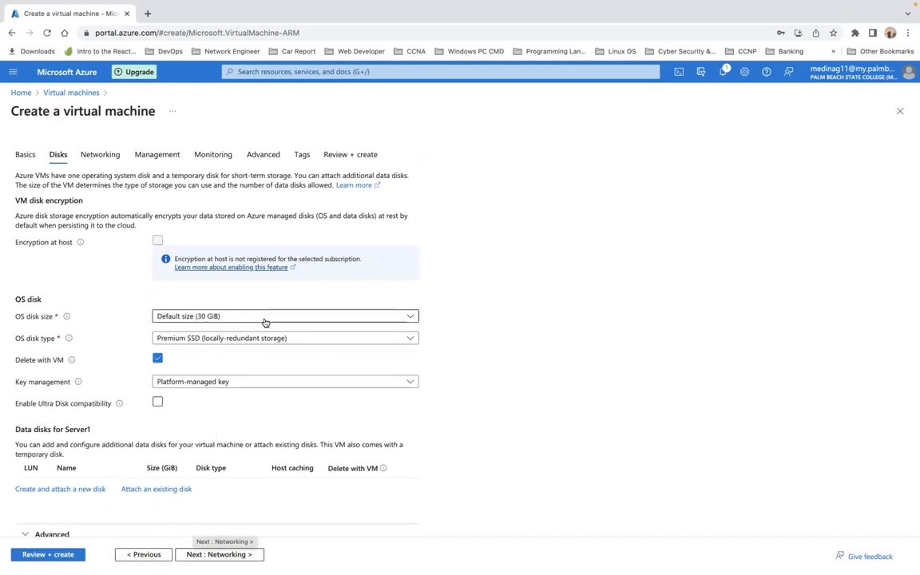
Step: Accept defaults on Networking, Management, Monitoring, Advanced and Tags, then create Server1 after review
{"action": "left_click", "coordinate": [231, 557]}
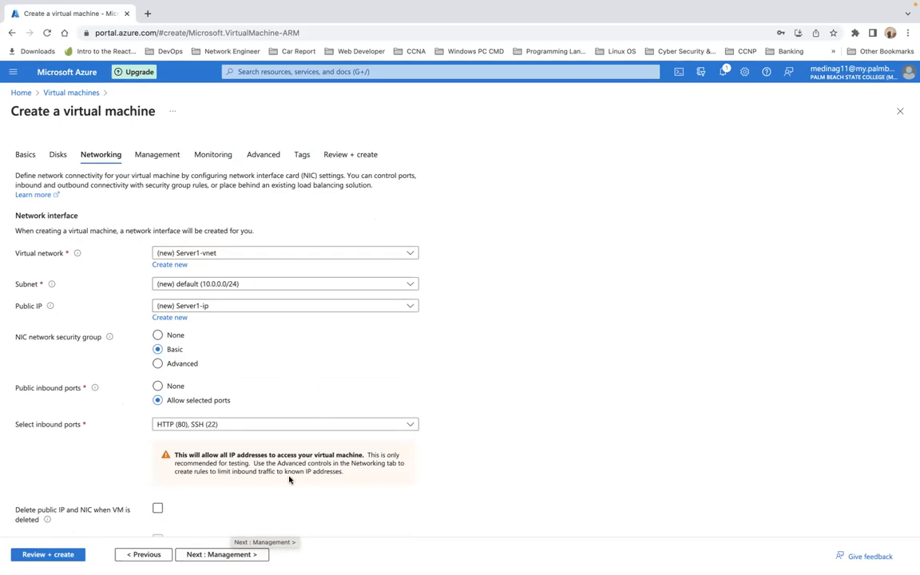
{"action": "left_click", "coordinate": [236, 555]}
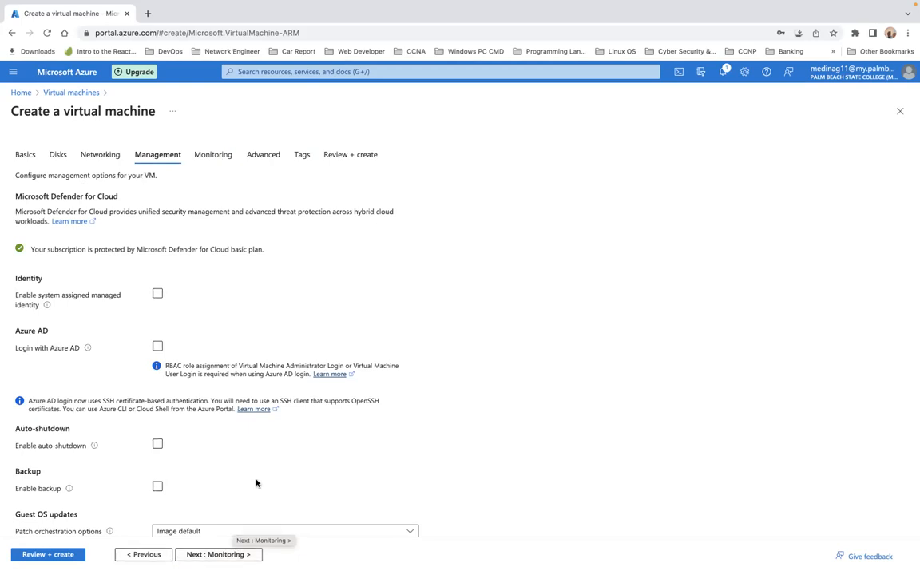
{"action": "scroll", "coordinate": [310, 454], "scroll_direction": "down", "scroll_amount": 2}
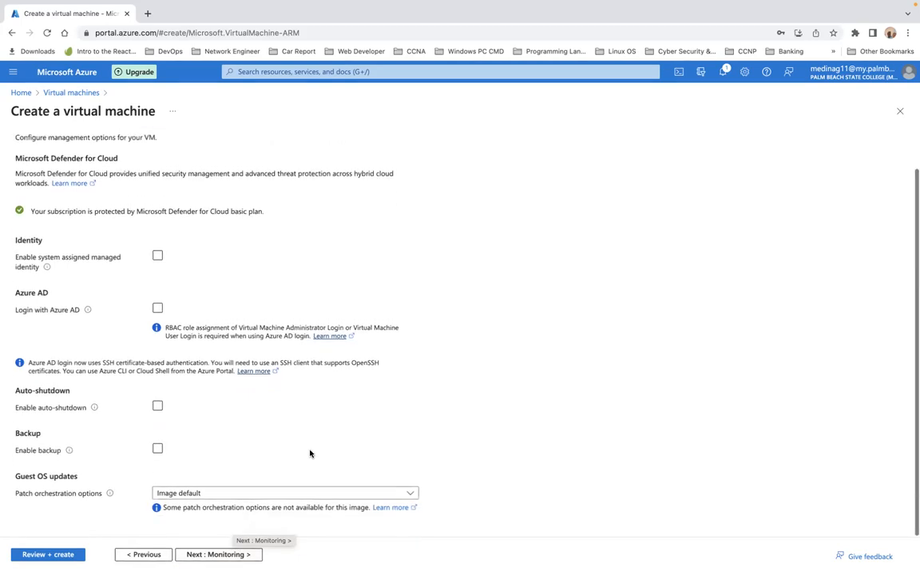
{"action": "left_click", "coordinate": [225, 555]}
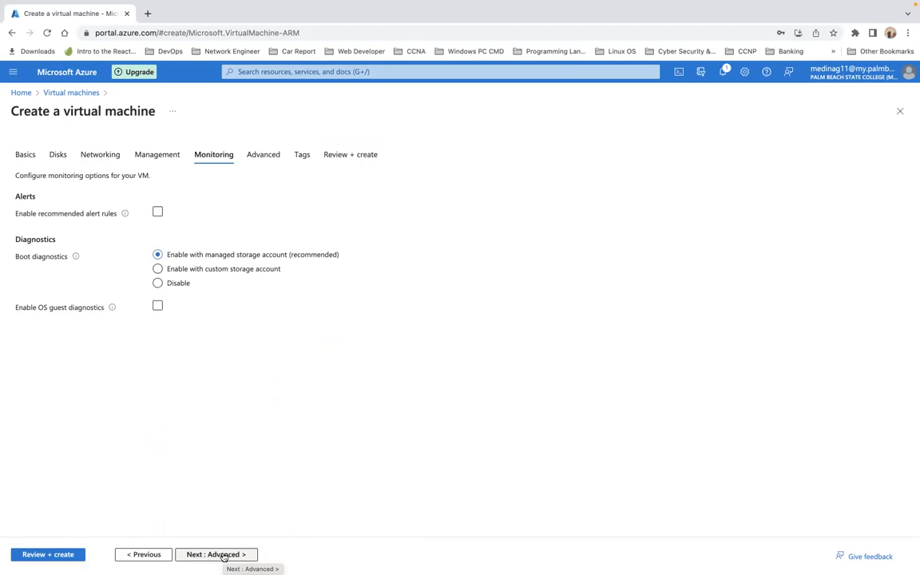
{"action": "left_click", "coordinate": [224, 555]}
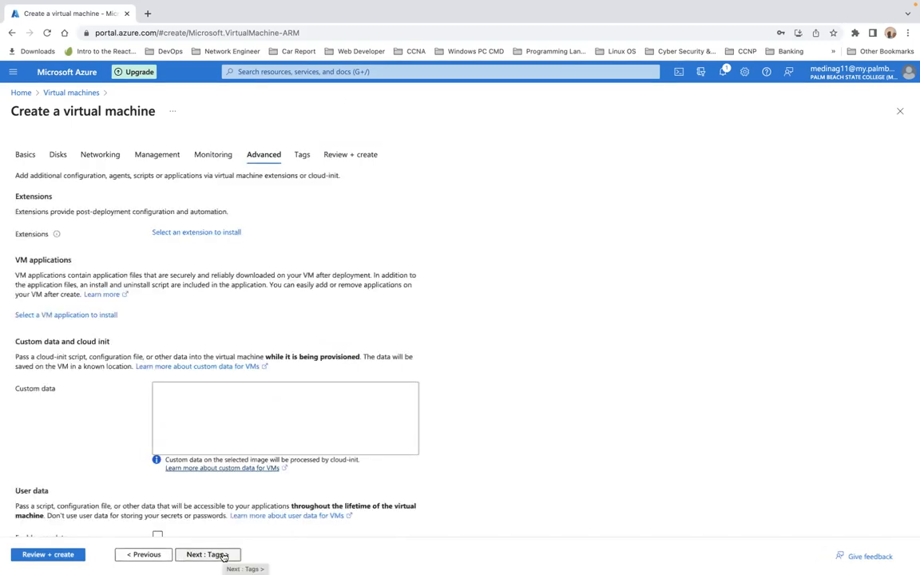
{"action": "left_click", "coordinate": [225, 555]}
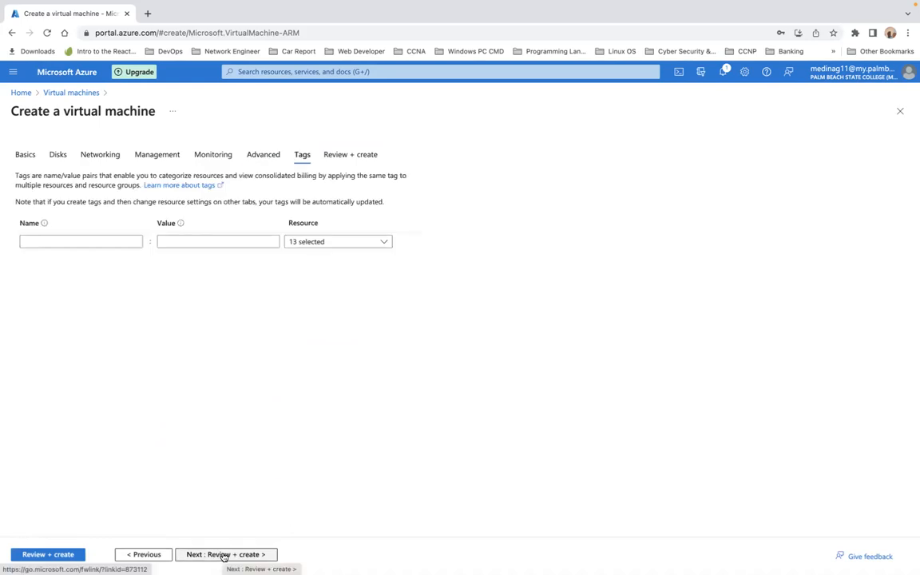
{"action": "left_click", "coordinate": [225, 555]}
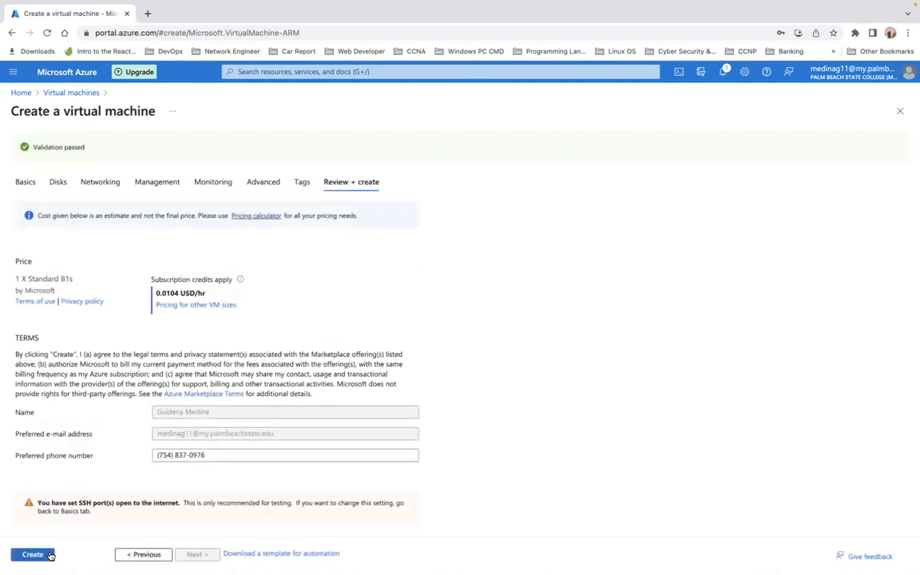
{"action": "left_click", "coordinate": [36, 557]}
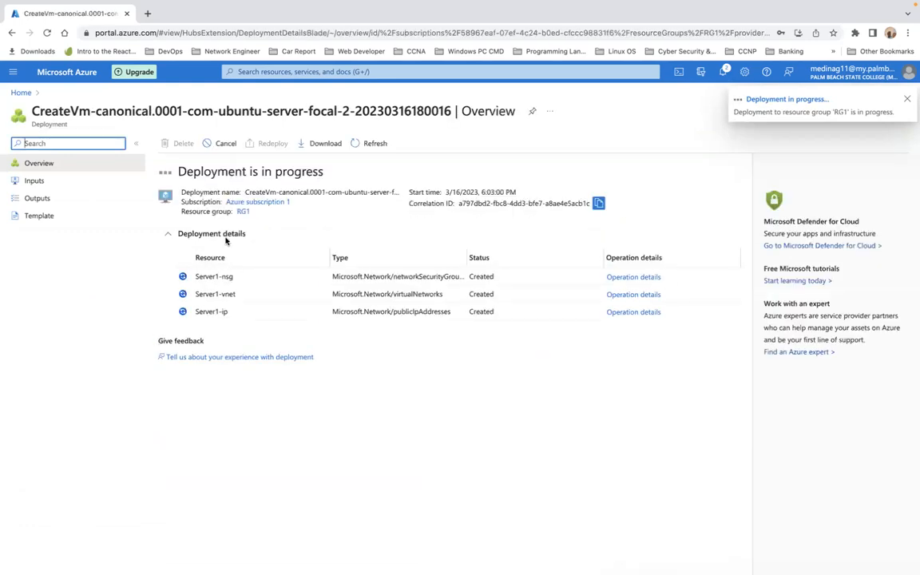
Step: Start another Azure virtual machine from Home > Virtual machines > Create
{"action": "left_click", "coordinate": [21, 93]}
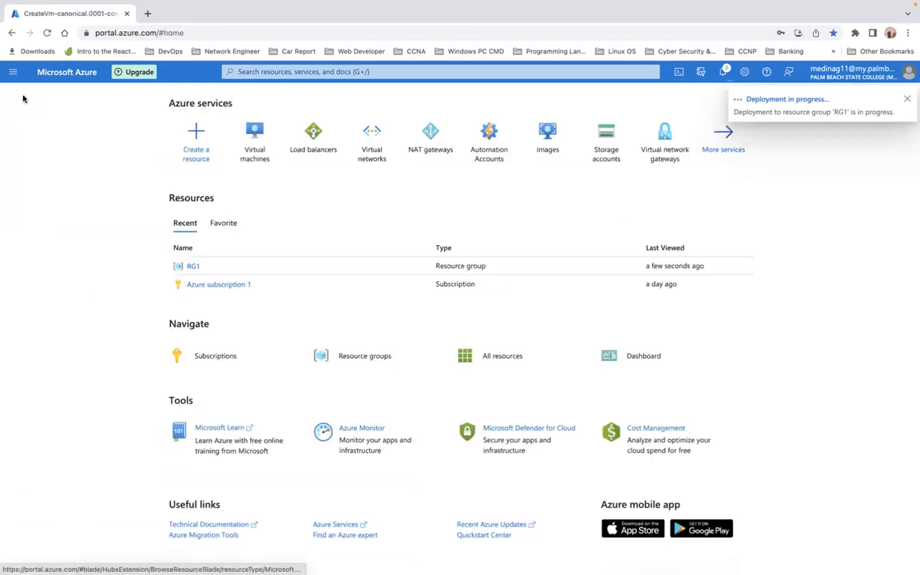
{"action": "left_click", "coordinate": [252, 138]}
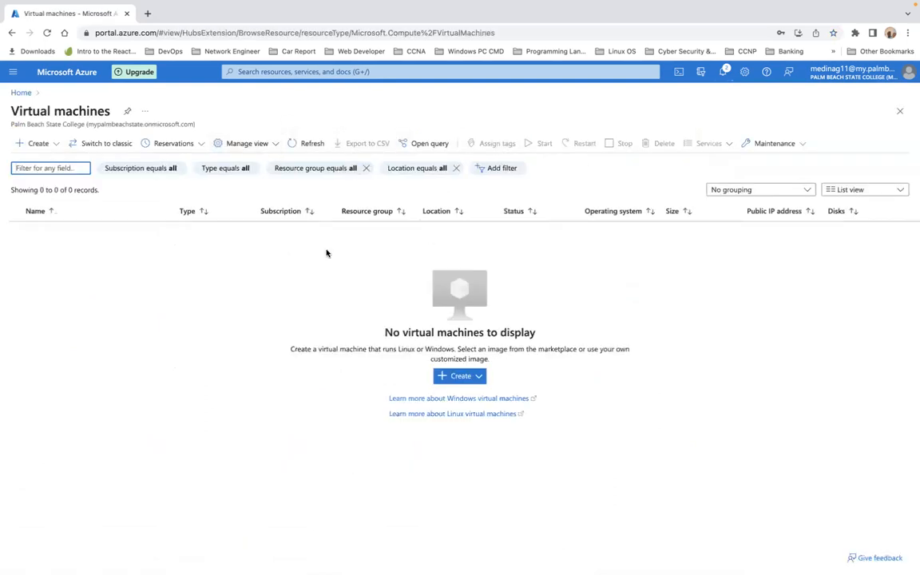
{"action": "left_click", "coordinate": [461, 376]}
{"action": "left_click", "coordinate": [478, 401]}
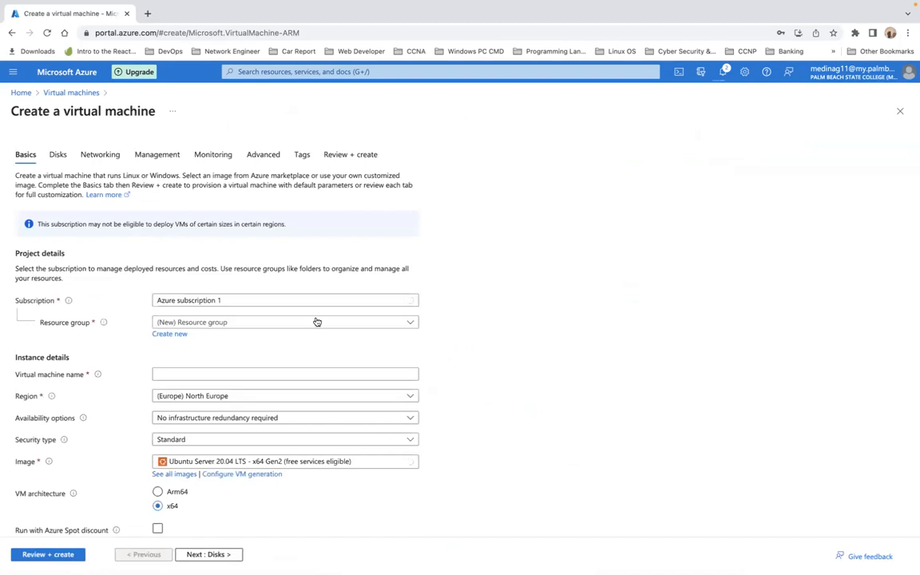
Step: Select resource group RG1 and name the new VM Server2
{"action": "left_click", "coordinate": [254, 323]}
{"action": "left_click", "coordinate": [207, 390]}
{"action": "left_click", "coordinate": [228, 374]}
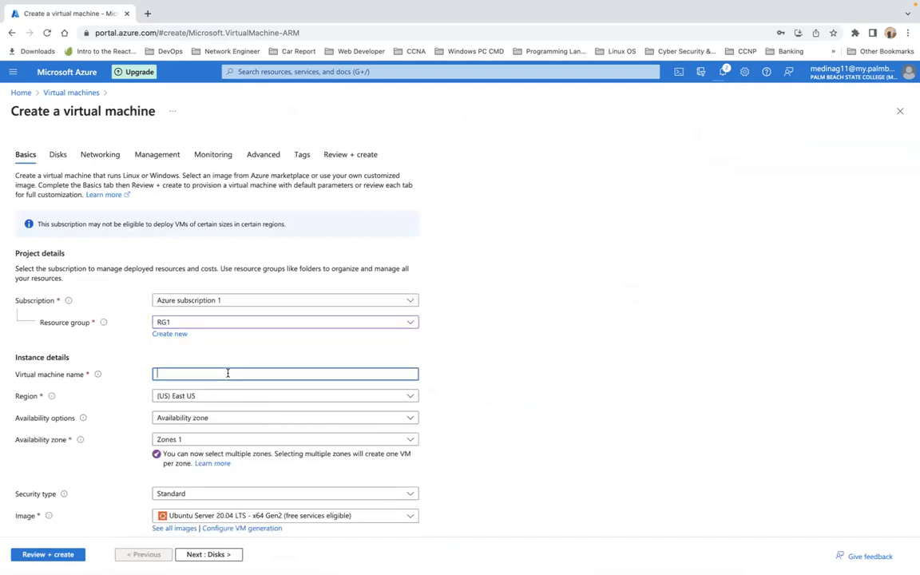
{"action": "type", "text": "Server"}
{"action": "type", "text": "2"}
{"action": "scroll", "coordinate": [460, 320], "scroll_direction": "down", "scroll_amount": 3}
{"action": "scroll", "coordinate": [228, 288], "scroll_direction": "down", "scroll_amount": 1}
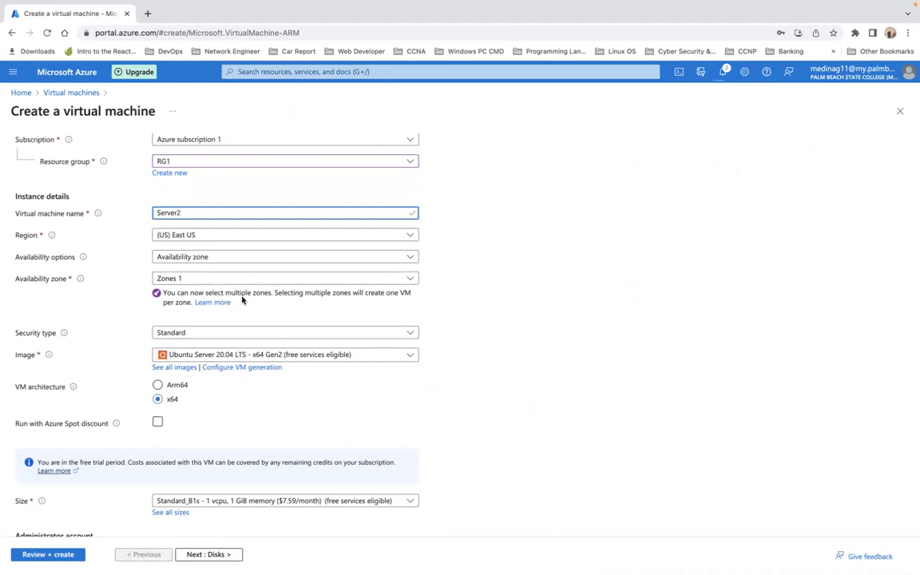
{"action": "scroll", "coordinate": [242, 301], "scroll_direction": "down", "scroll_amount": 1}
{"action": "scroll", "coordinate": [242, 301], "scroll_direction": "down", "scroll_amount": 2}
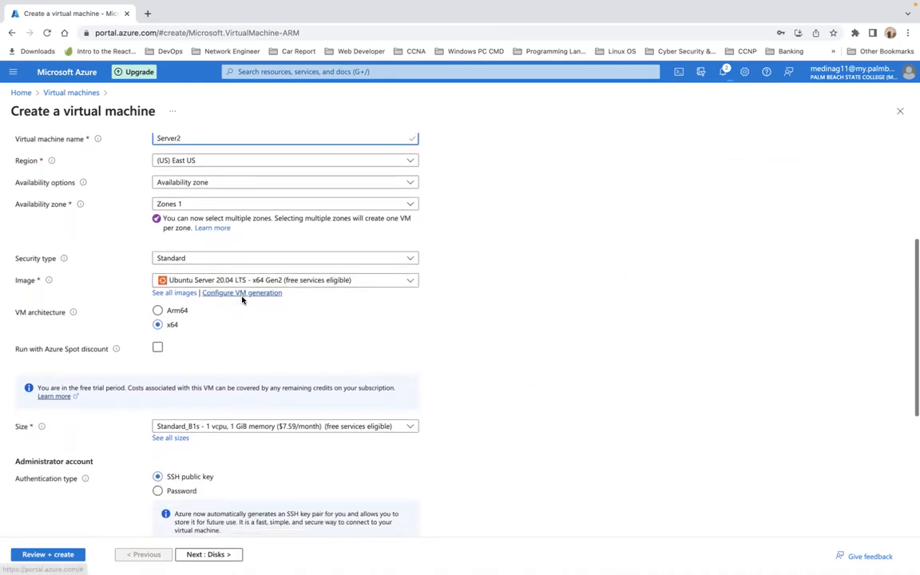
{"action": "scroll", "coordinate": [243, 300], "scroll_direction": "down", "scroll_amount": 1}
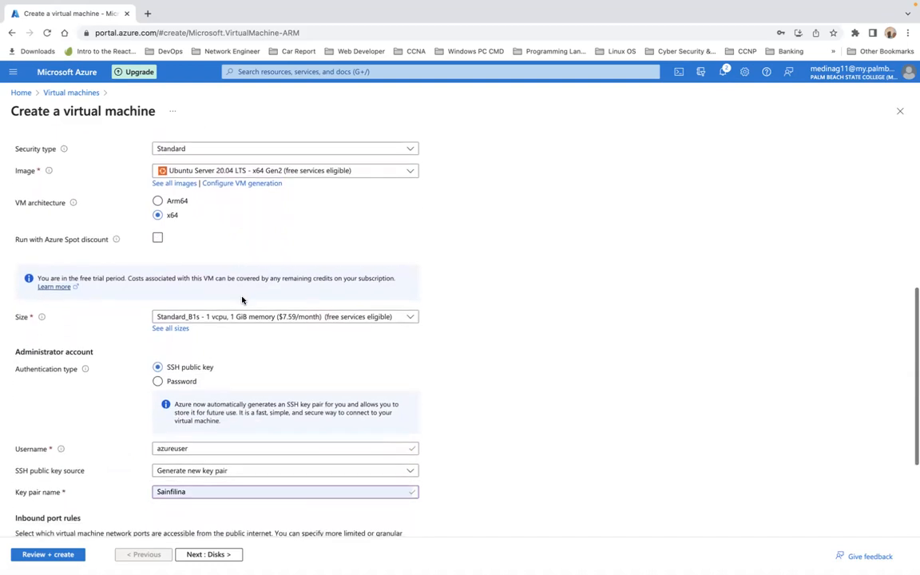
{"action": "scroll", "coordinate": [213, 444], "scroll_direction": "down", "scroll_amount": 1}
{"action": "scroll", "coordinate": [213, 446], "scroll_direction": "down", "scroll_amount": 1}
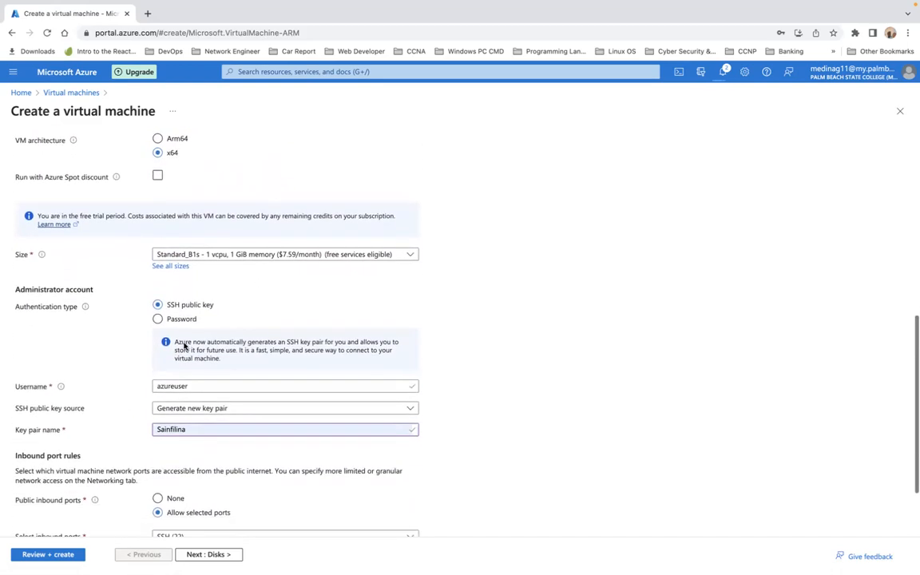
Step: Switch Server2 to password authentication and enter the administrator username
{"action": "left_click", "coordinate": [158, 320]}
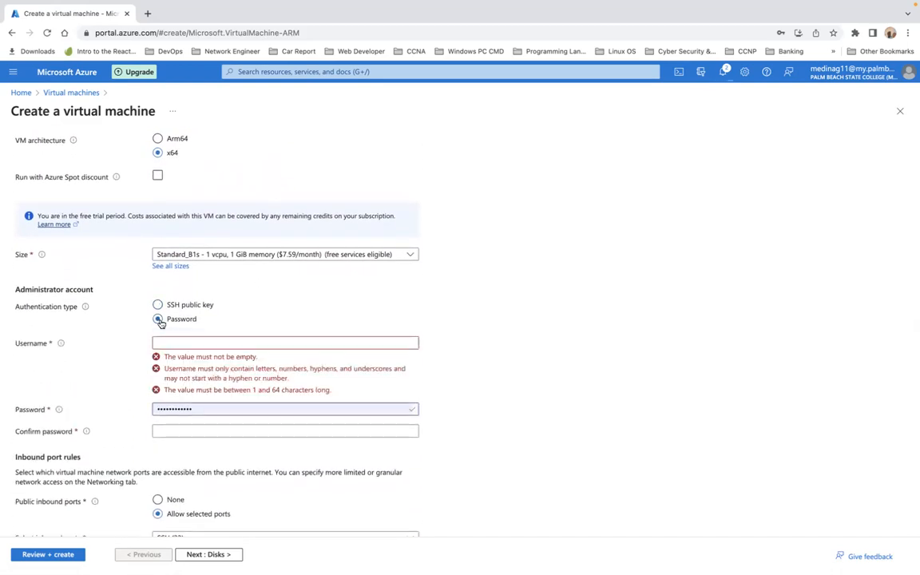
{"action": "left_click", "coordinate": [187, 343]}
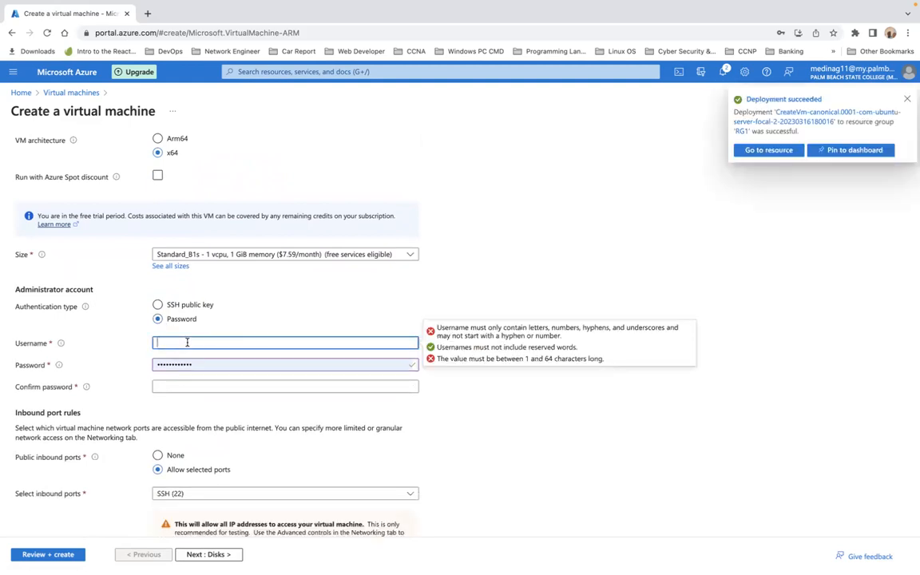
{"action": "type", "text": "Kar"}
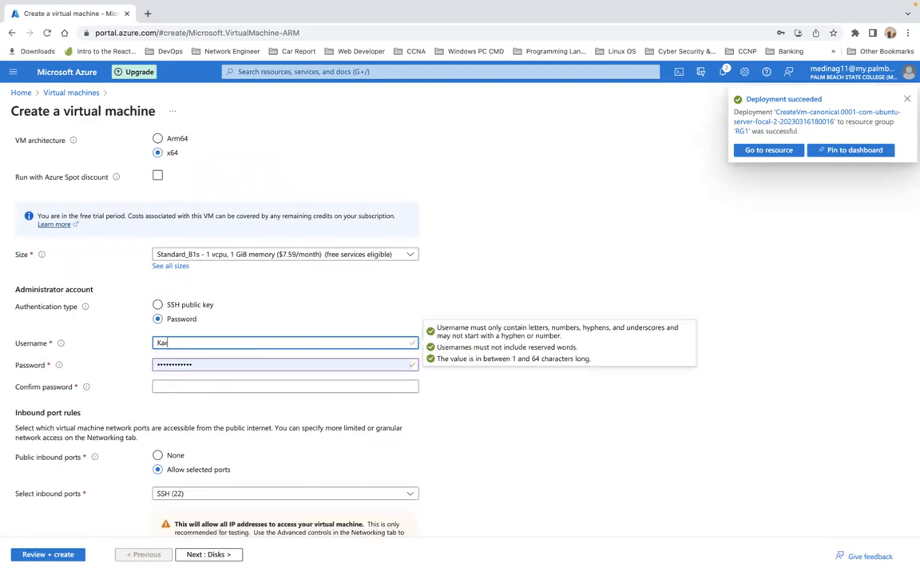
{"action": "type", "text": "l"}
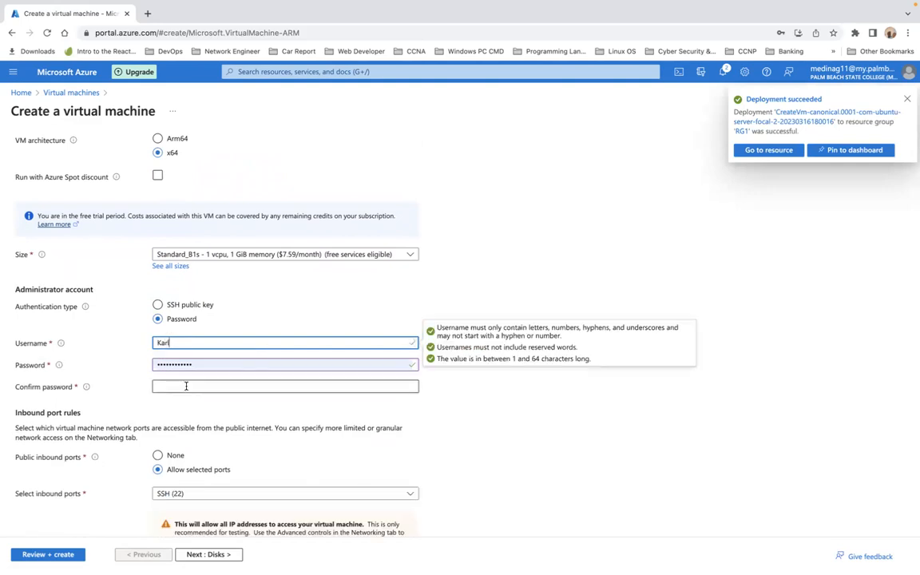
Step: Enter and confirm the administrator password, replacing the mistyped entry
{"action": "left_click", "coordinate": [186, 387]}
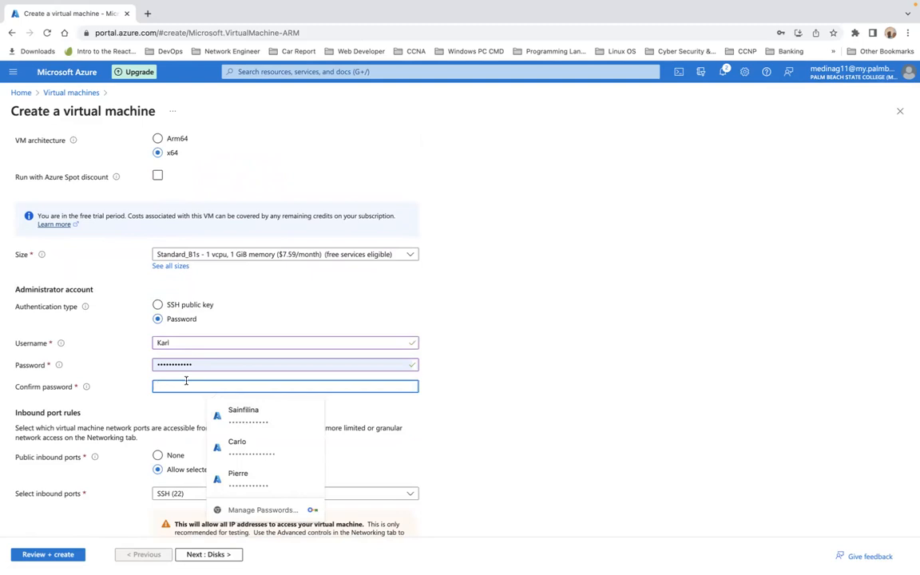
{"action": "type", "text": "••••"}
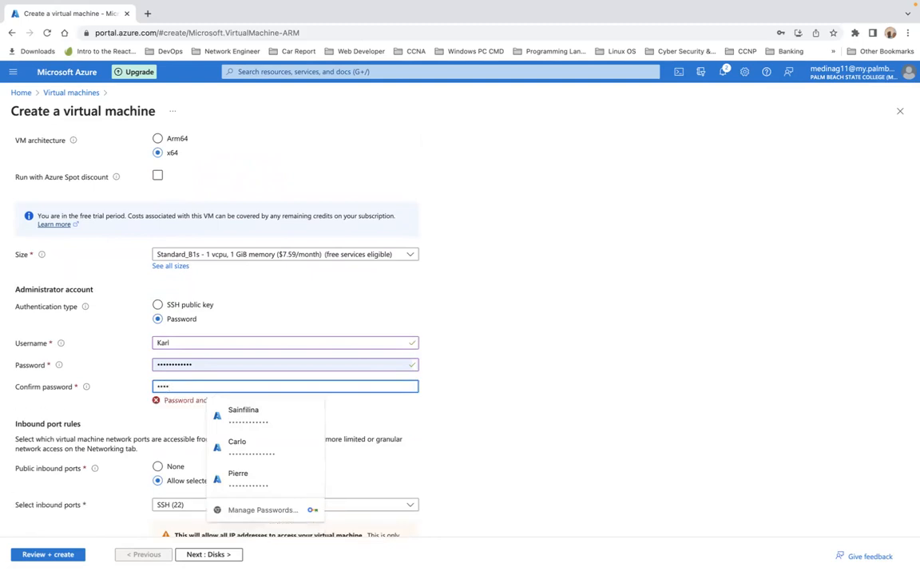
{"action": "type", "text": "••••••••"}
{"action": "double_click", "coordinate": [212, 365]}
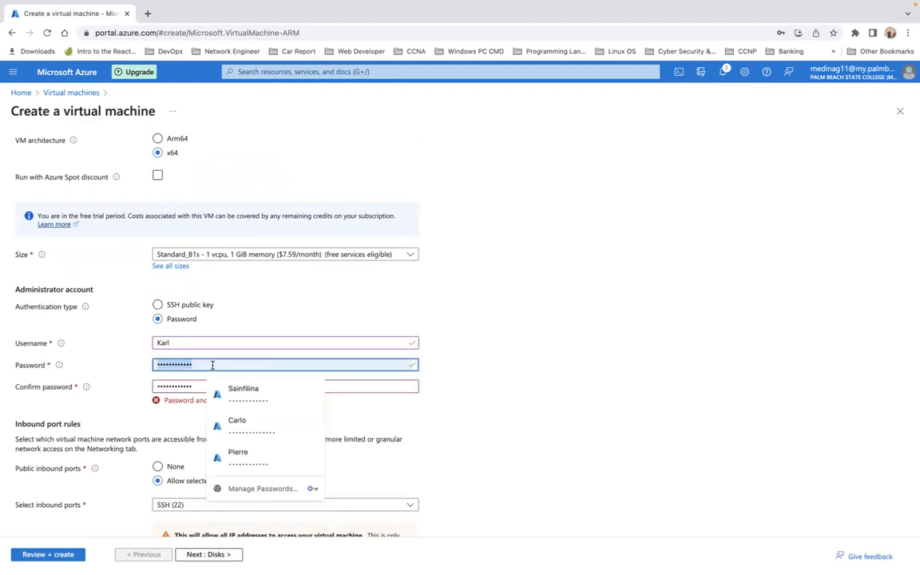
{"action": "key", "text": "BackSpace"}
{"action": "type", "text": "•••••••••"}
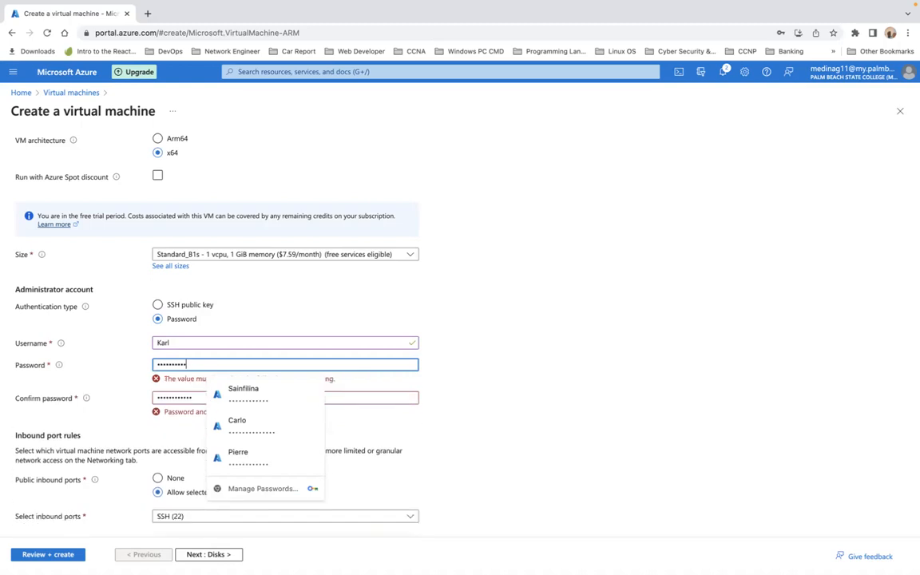
{"action": "type", "text": "••"}
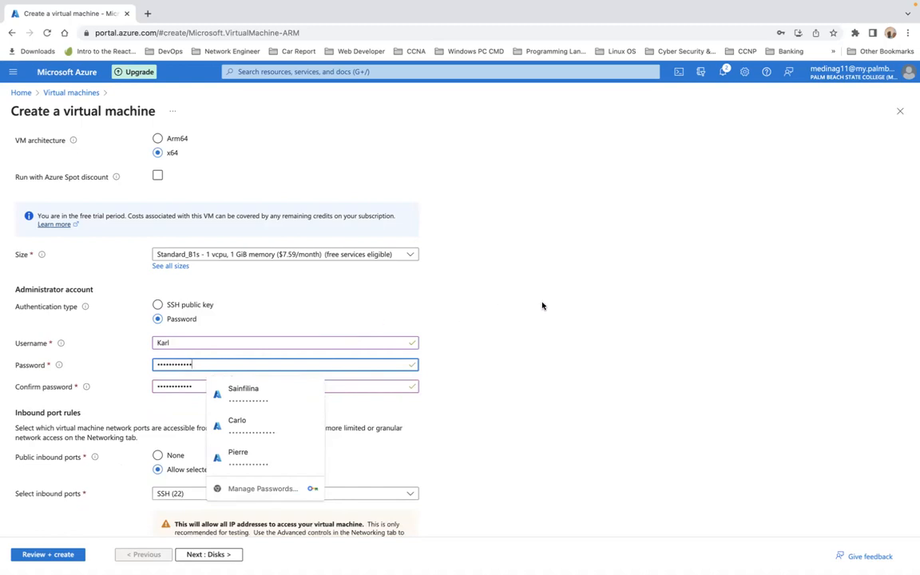
{"action": "scroll", "coordinate": [542, 306], "scroll_direction": "down", "scroll_amount": 2}
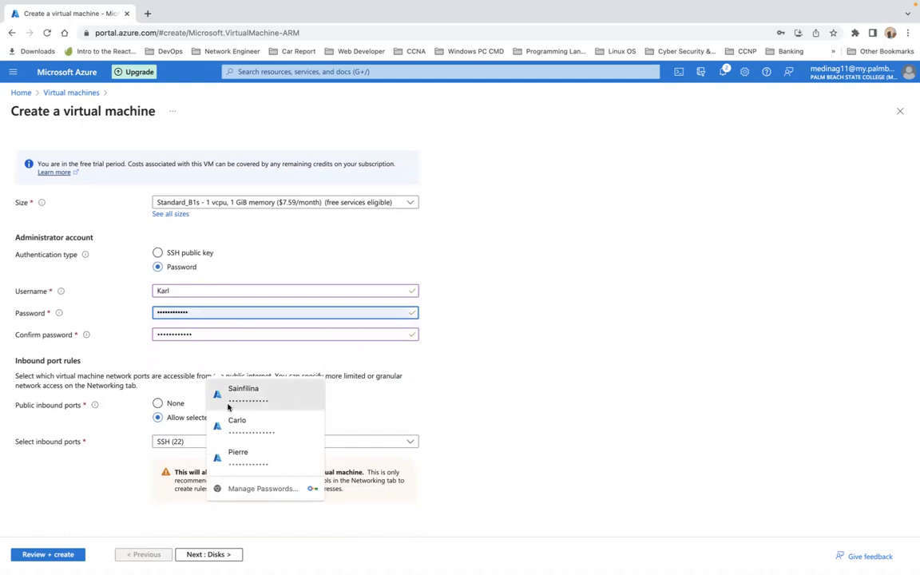
{"action": "left_click", "coordinate": [438, 359]}
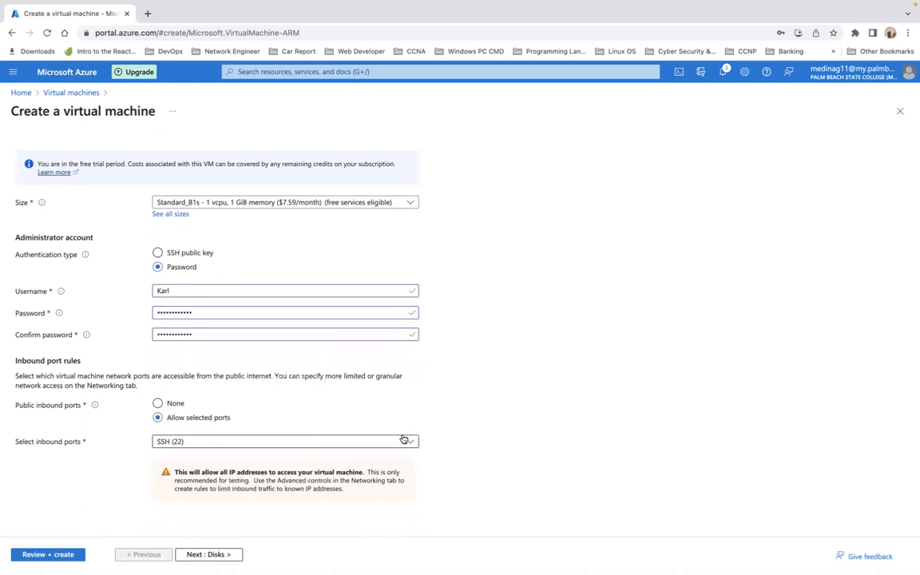
{"action": "left_click", "coordinate": [412, 445]}
Step: Allow inbound HTTP (80) alongside SSH (22), review the Basics form, and continue to Disks
{"action": "left_click", "coordinate": [162, 457]}
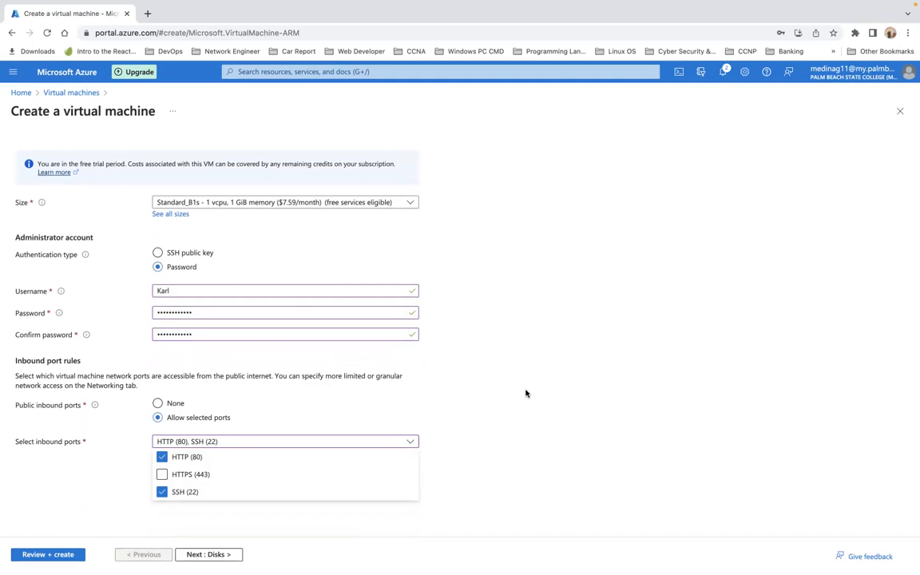
{"action": "left_click", "coordinate": [512, 348]}
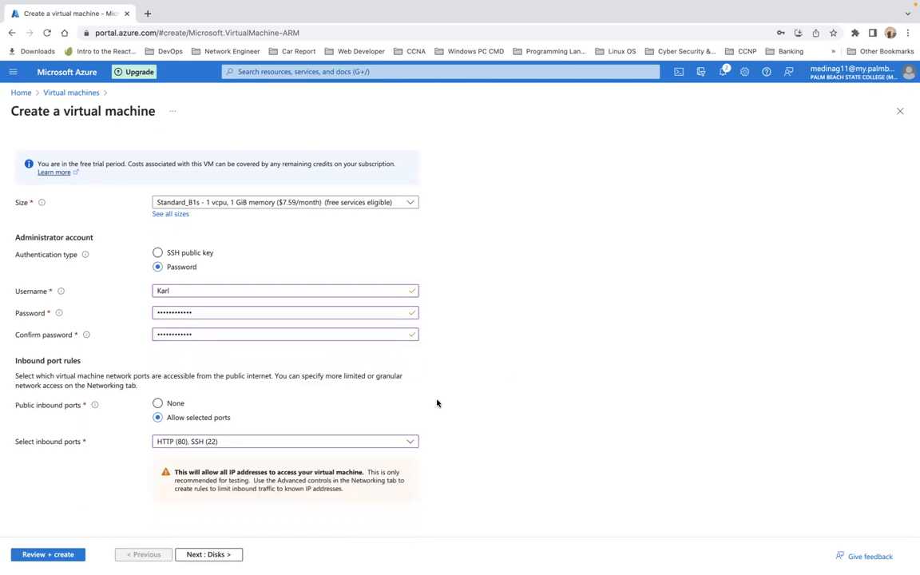
{"action": "scroll", "coordinate": [436, 401], "scroll_direction": "up", "scroll_amount": 5}
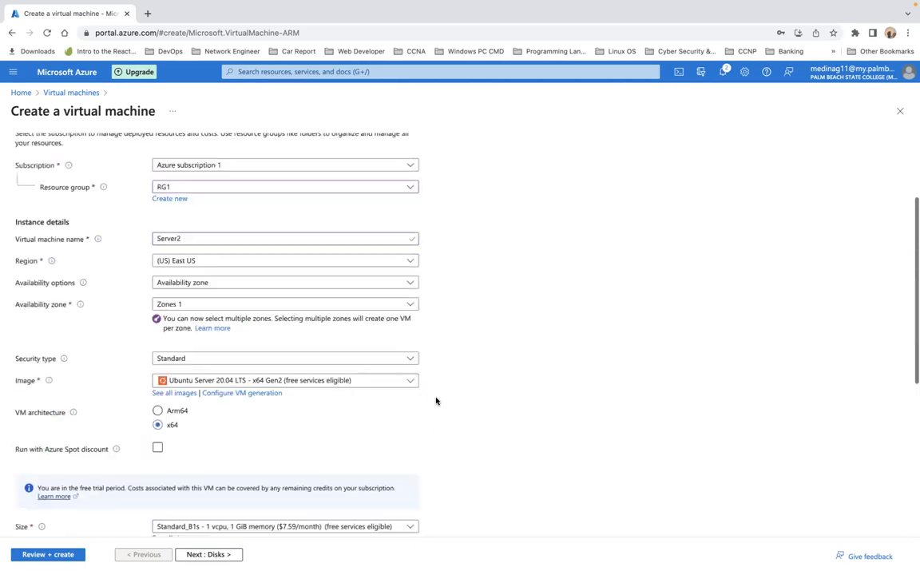
{"action": "scroll", "coordinate": [436, 401], "scroll_direction": "down", "scroll_amount": 5}
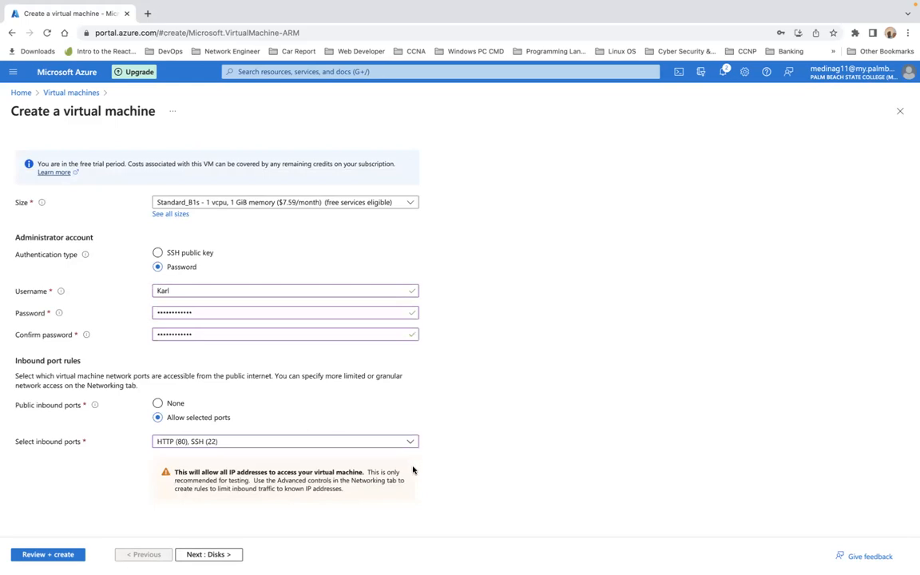
{"action": "scroll", "coordinate": [413, 471], "scroll_direction": "up", "scroll_amount": 3}
{"action": "scroll", "coordinate": [413, 470], "scroll_direction": "down", "scroll_amount": 3}
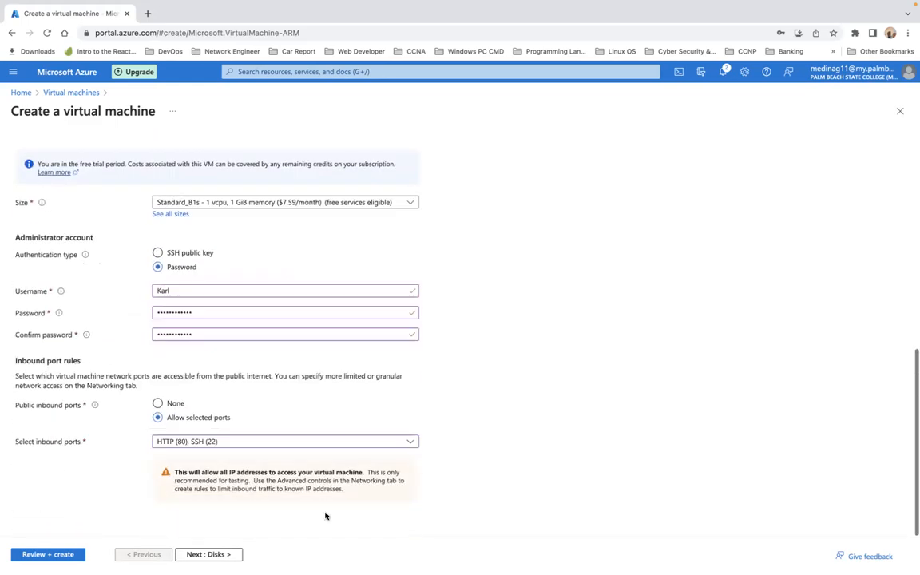
{"action": "left_click", "coordinate": [209, 555]}
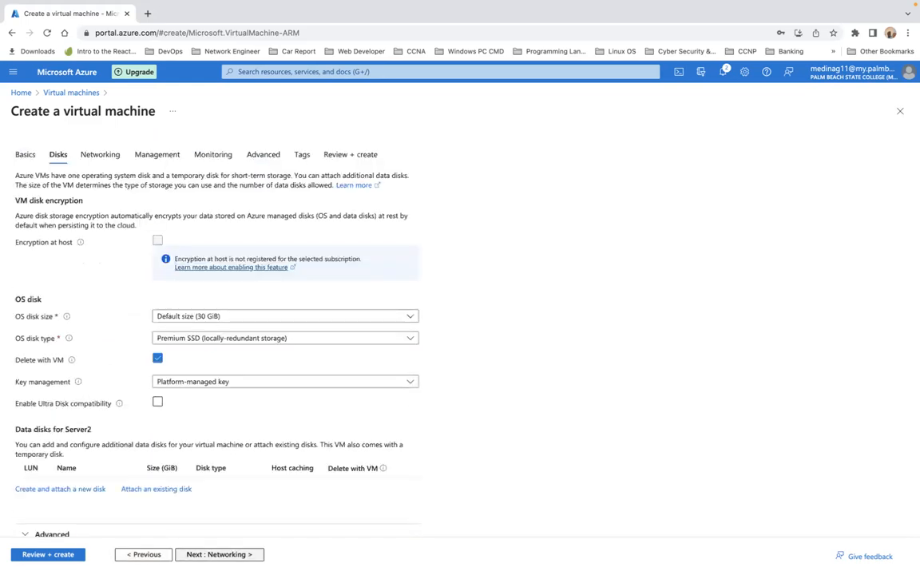
Step: Run Review + create validation on Server2's settings and submit it for deployment
{"action": "left_click", "coordinate": [231, 555]}
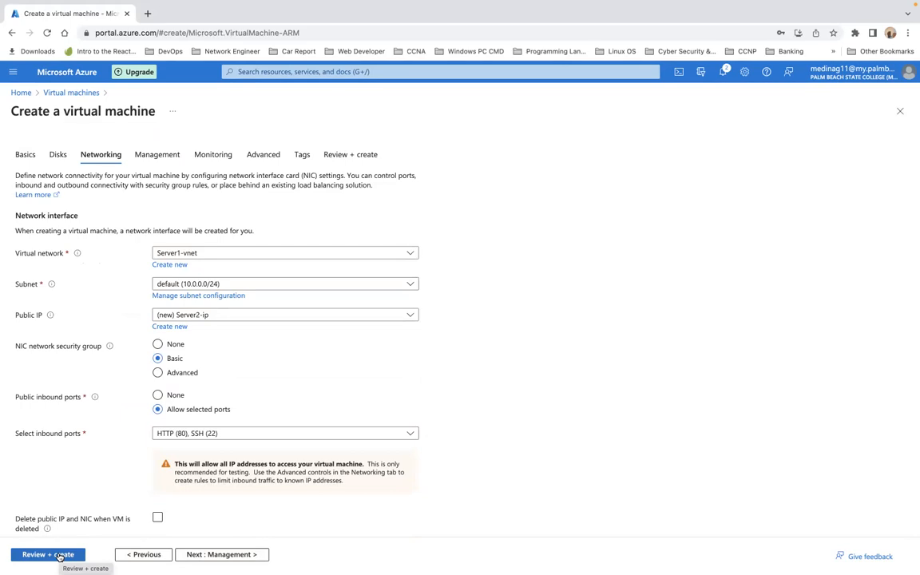
{"action": "left_click", "coordinate": [59, 555]}
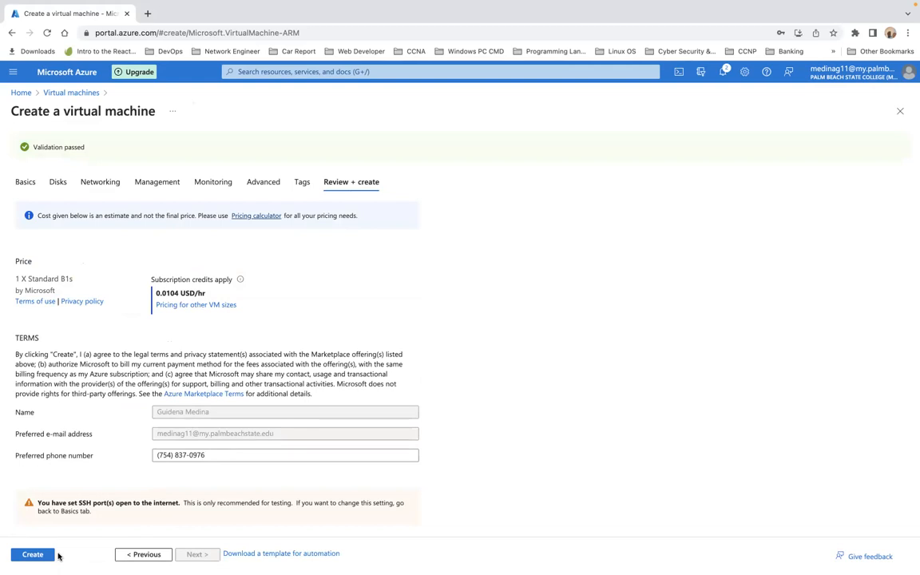
{"action": "left_click", "coordinate": [44, 556]}
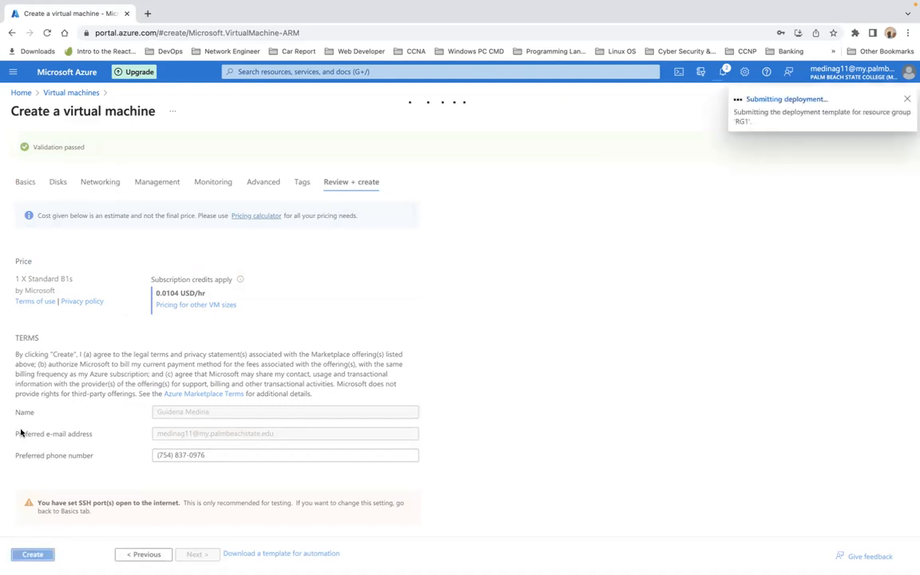
Step: Refresh the Virtual machines list until Server2 shows as Creating, then open Server1's overview
{"action": "left_click", "coordinate": [22, 94]}
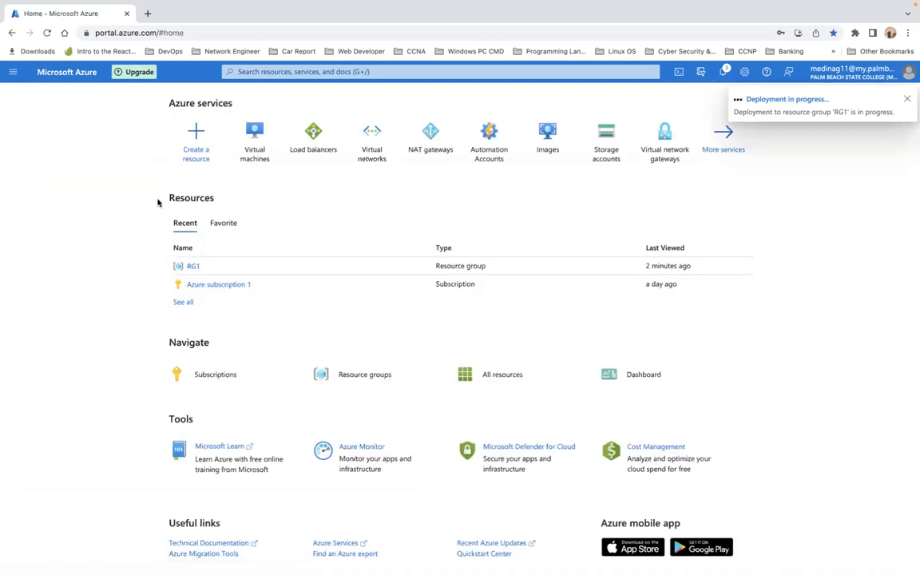
{"action": "left_click", "coordinate": [255, 149]}
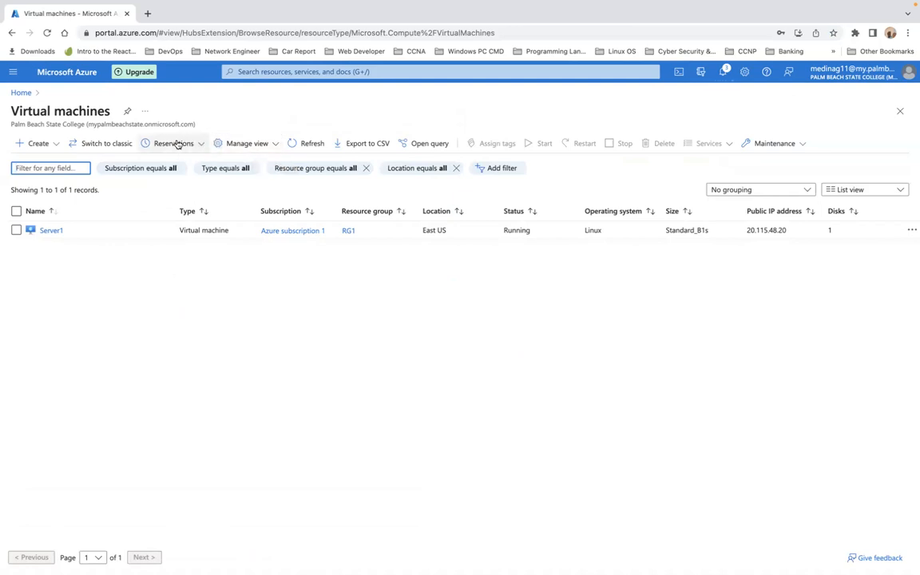
{"action": "left_click", "coordinate": [292, 144]}
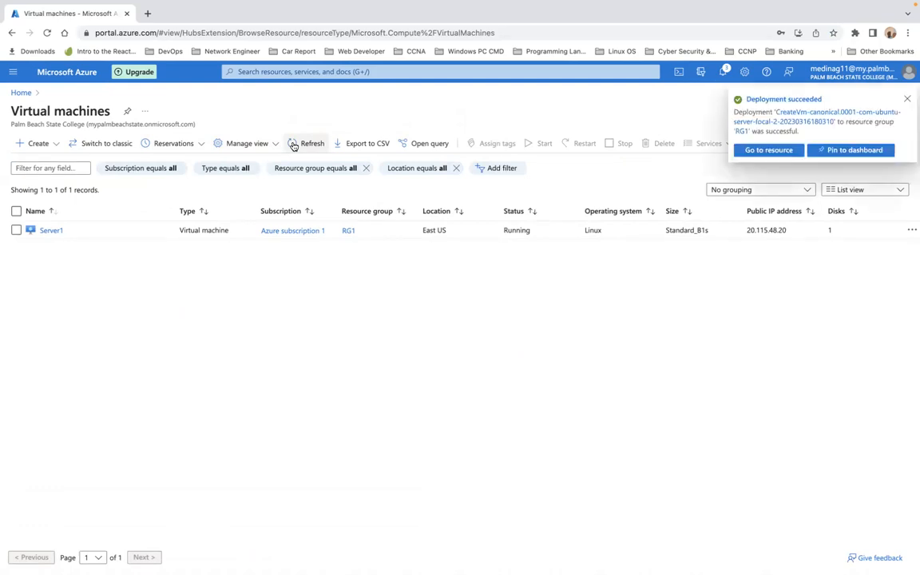
{"action": "left_click", "coordinate": [293, 145]}
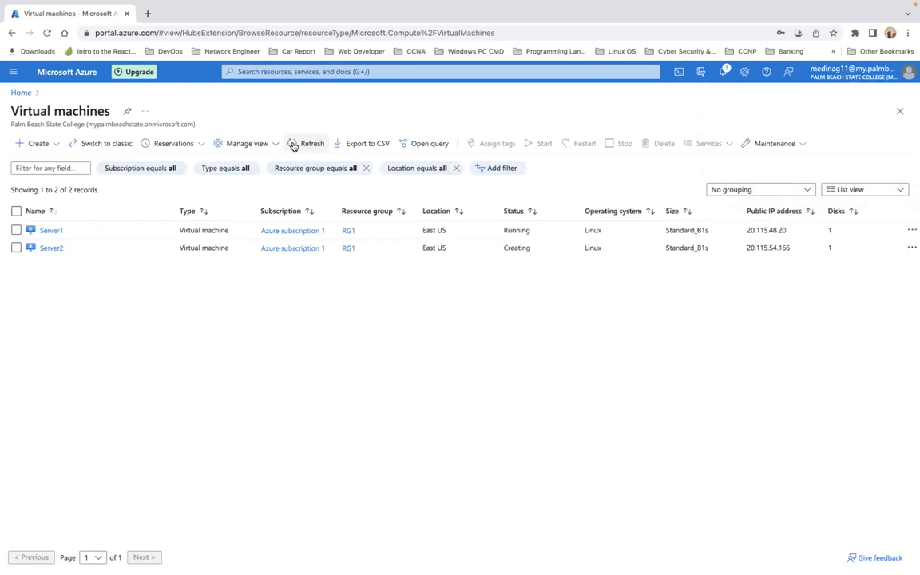
{"action": "left_click", "coordinate": [49, 231]}
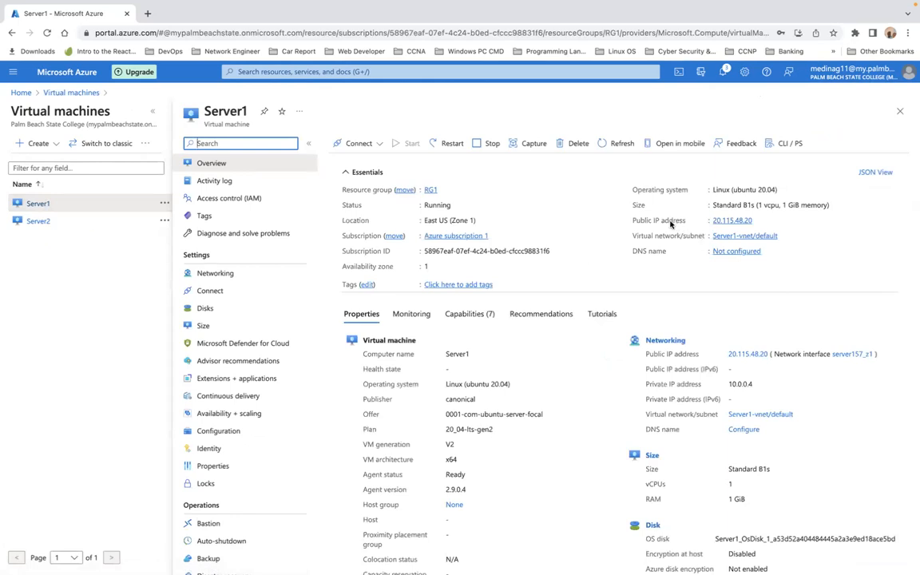
Step: Copy Server1's public IP 20.115.48.20 and launch Terminal through Spotlight
{"action": "left_click", "coordinate": [759, 221]}
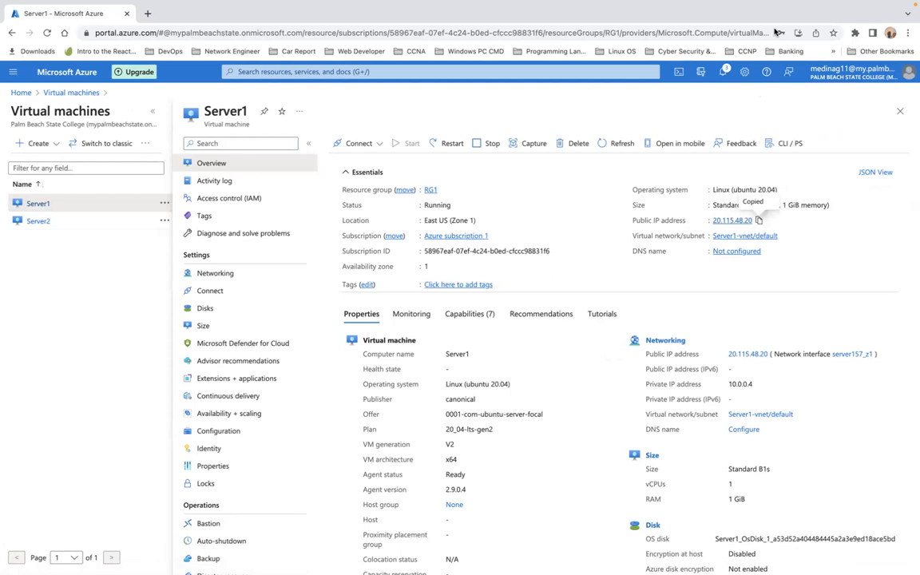
{"action": "mouse_move", "coordinate": [672, 6]}
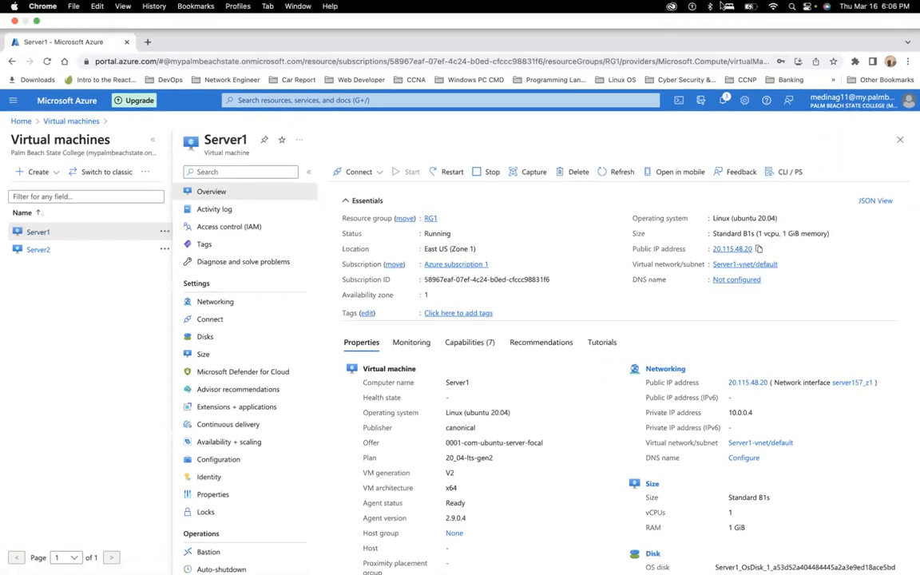
{"action": "left_click", "coordinate": [791, 6]}
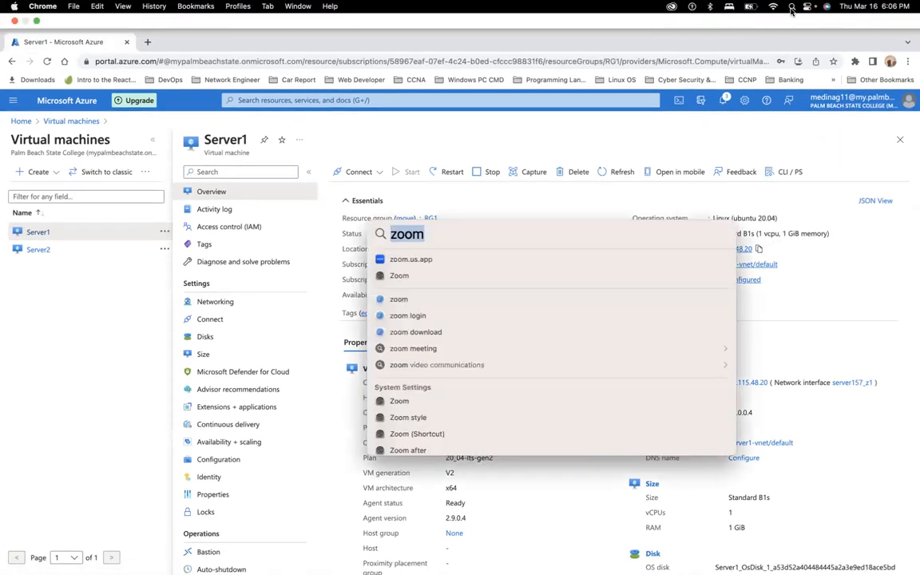
{"action": "key", "text": "BackSpace"}
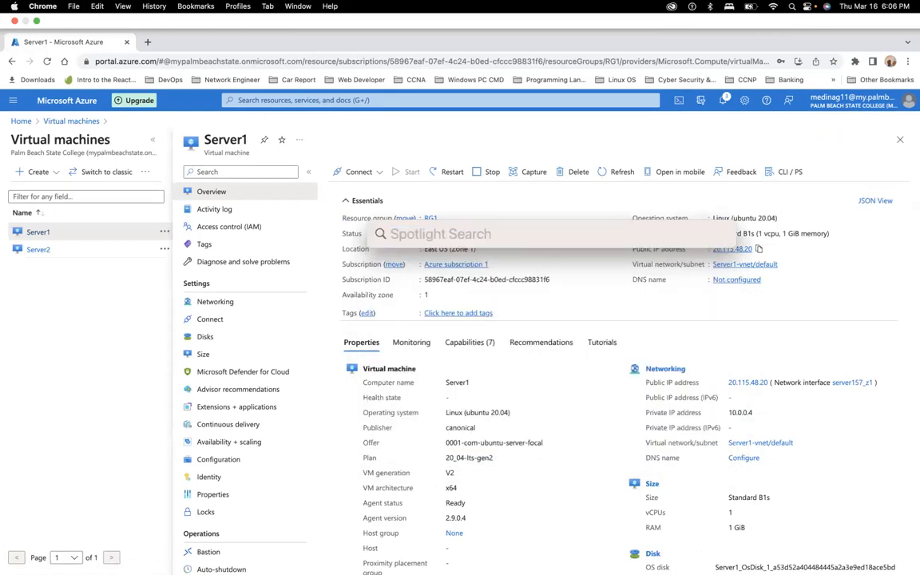
{"action": "type", "text": "te"}
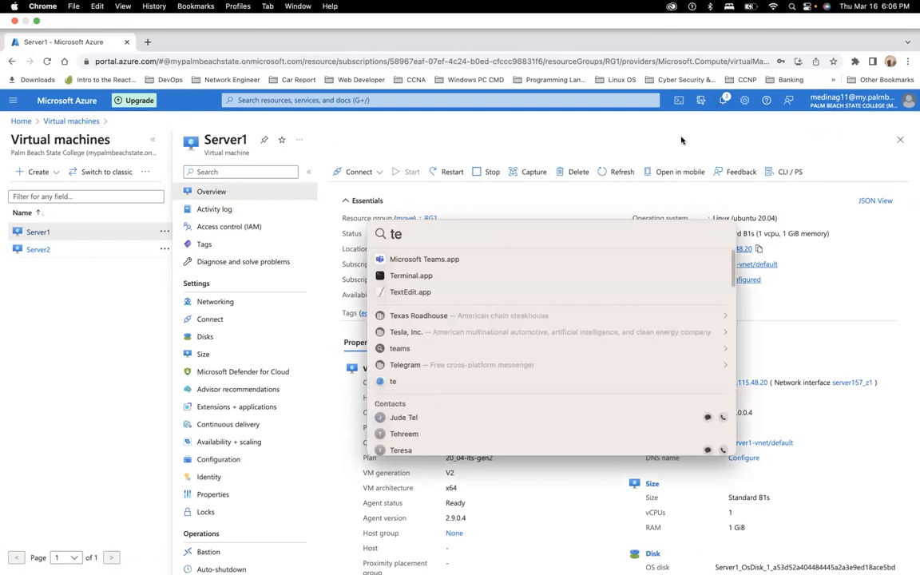
{"action": "left_click", "coordinate": [412, 277]}
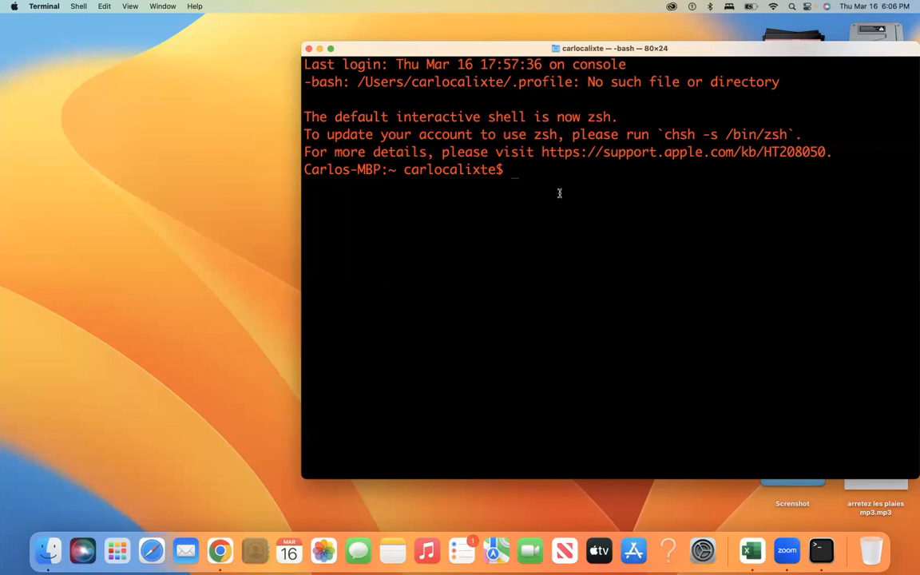
Step: Enter an ssh command for the admin account at Server1's pasted IP 20.115.48.20
{"action": "key", "text": "super+Tab"}
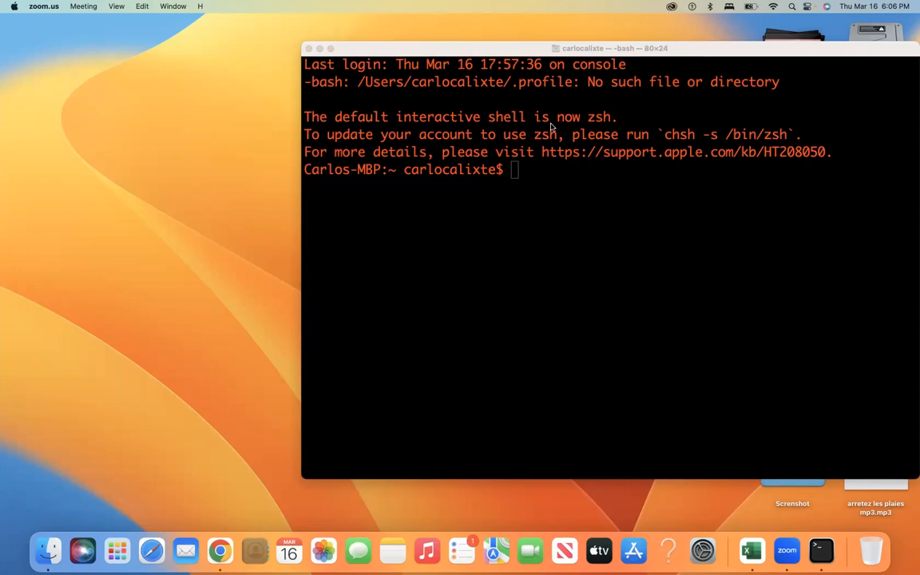
{"action": "key", "text": "XF86AudioRaiseVolume"}
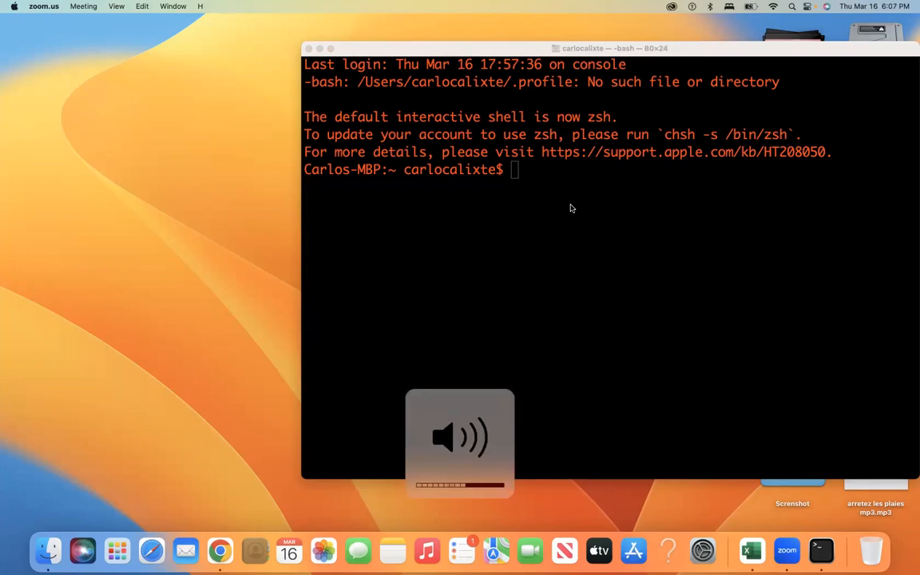
{"action": "left_click", "coordinate": [534, 189]}
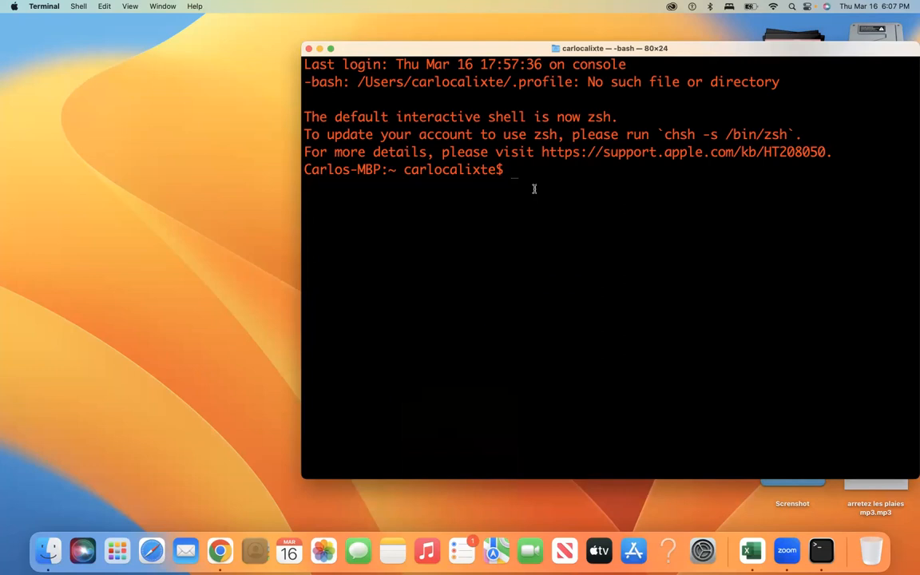
{"action": "type", "text": "ssh Karl@"}
{"action": "key", "text": "super+v"}
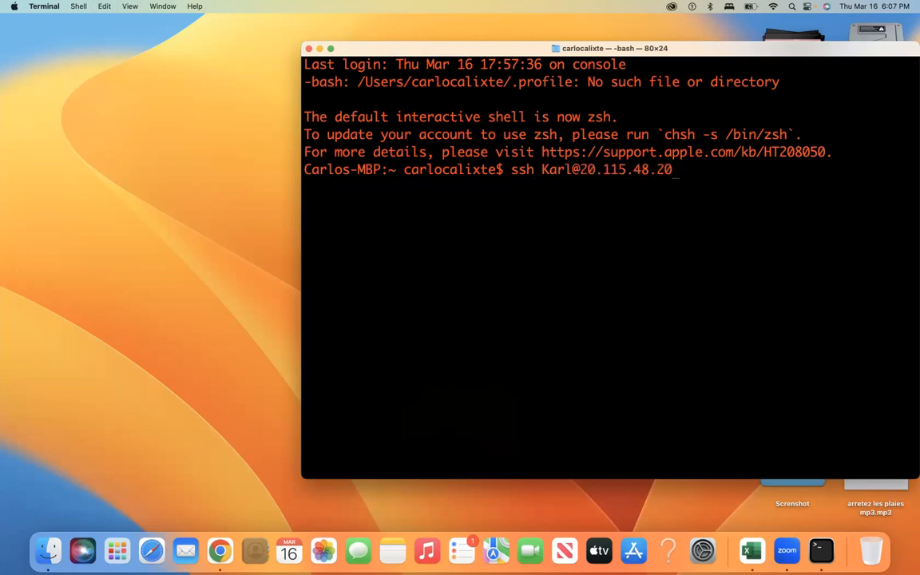
Step: Connect to Server1 over SSH, answer yes to the host key prompt, and log in with the password
{"action": "key", "text": "Return"}
{"action": "type", "text": "yes"}
{"action": "key", "text": "Return"}
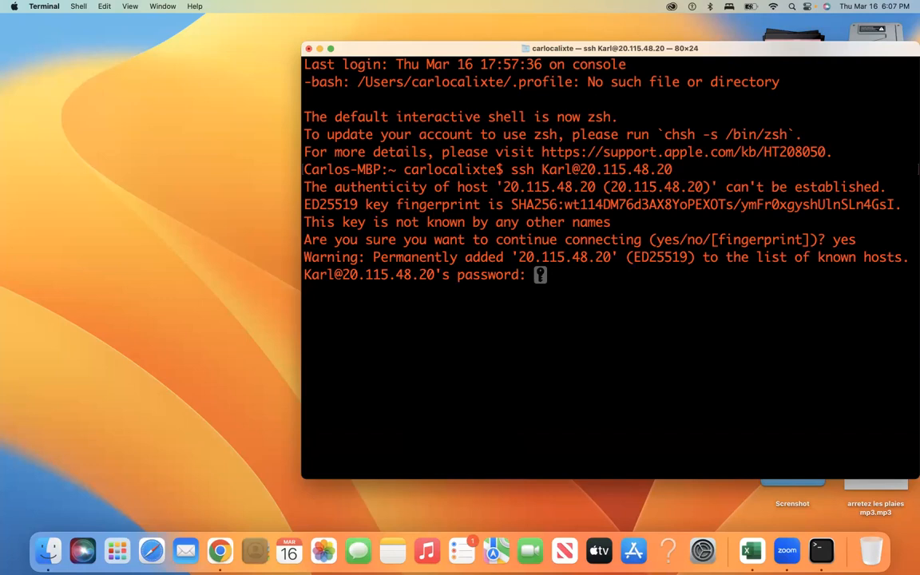
{"action": "key", "text": "Return"}
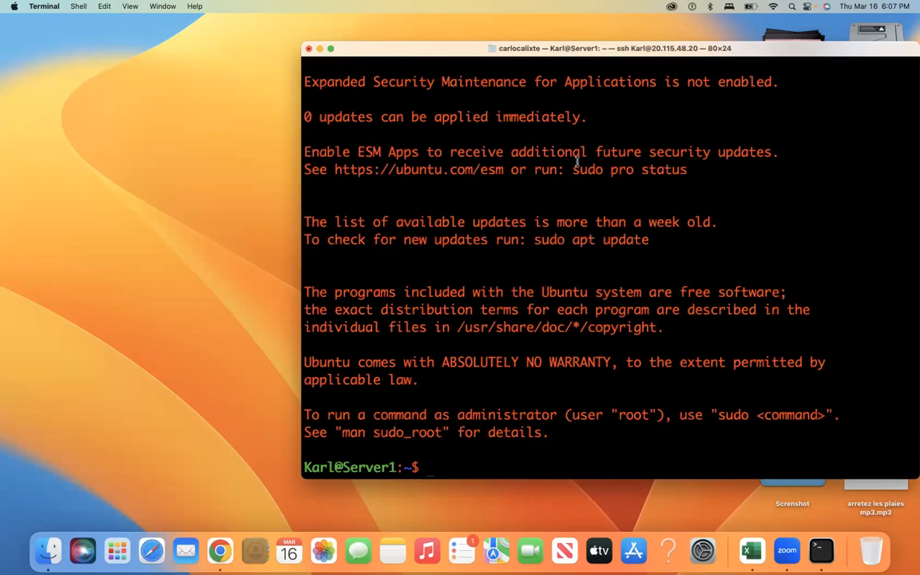
{"action": "left_click_drag", "start_coordinate": [783, 51], "coordinate": [618, 44]}
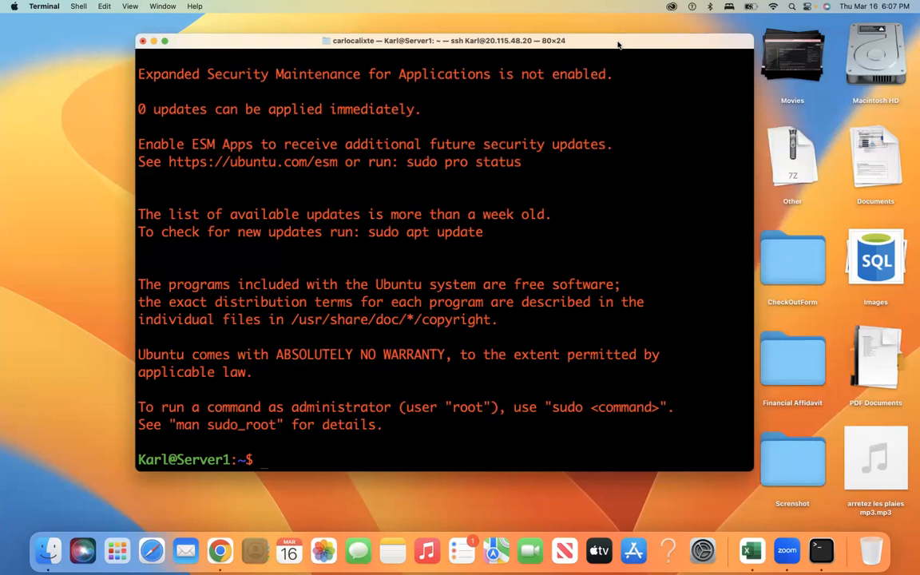
{"action": "key", "text": "Return"}
{"action": "key", "text": "Return"}
{"action": "key", "text": "Return"}
{"action": "key", "text": "Return"}
{"action": "key", "text": "Return"}
{"action": "key", "text": "Return"}
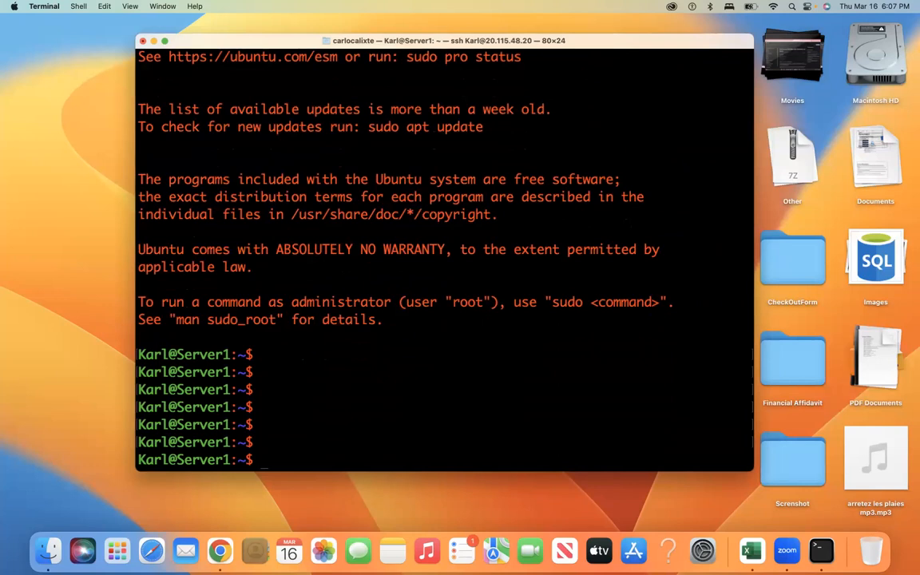
Step: Run ip a on Server1, showing private address 10.0.0.4/24 on eth0
{"action": "type", "text": "ip a"}
{"action": "key", "text": "Return"}
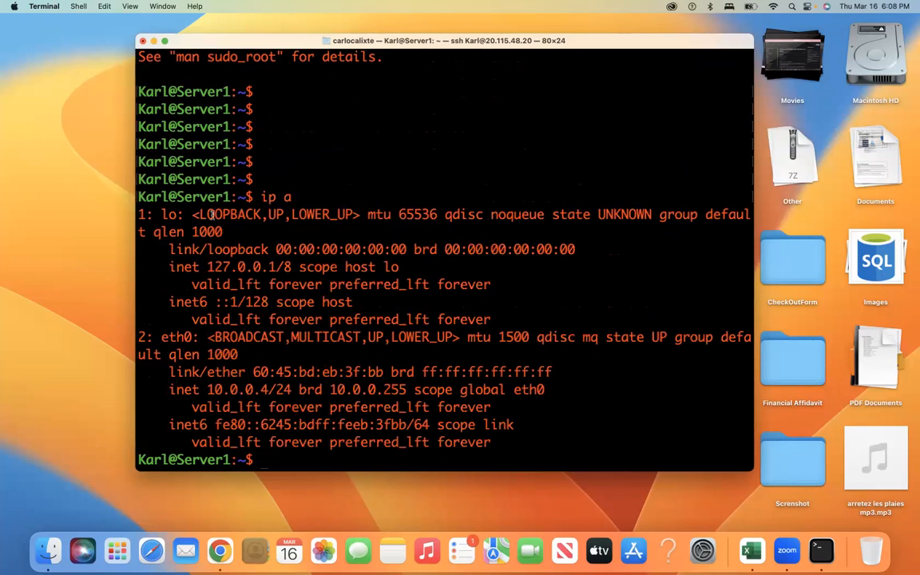
{"action": "left_click_drag", "start_coordinate": [140, 215], "coordinate": [516, 436]}
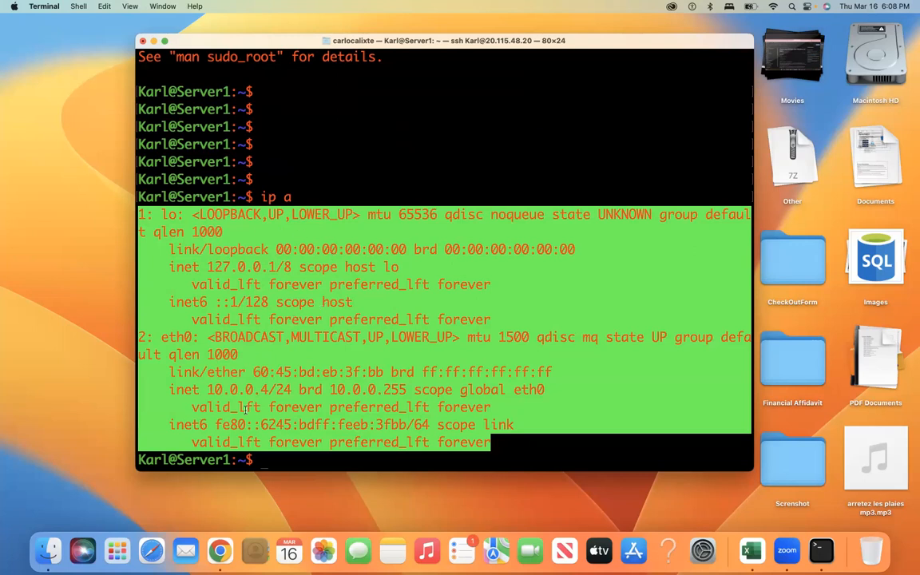
{"action": "left_click", "coordinate": [324, 460]}
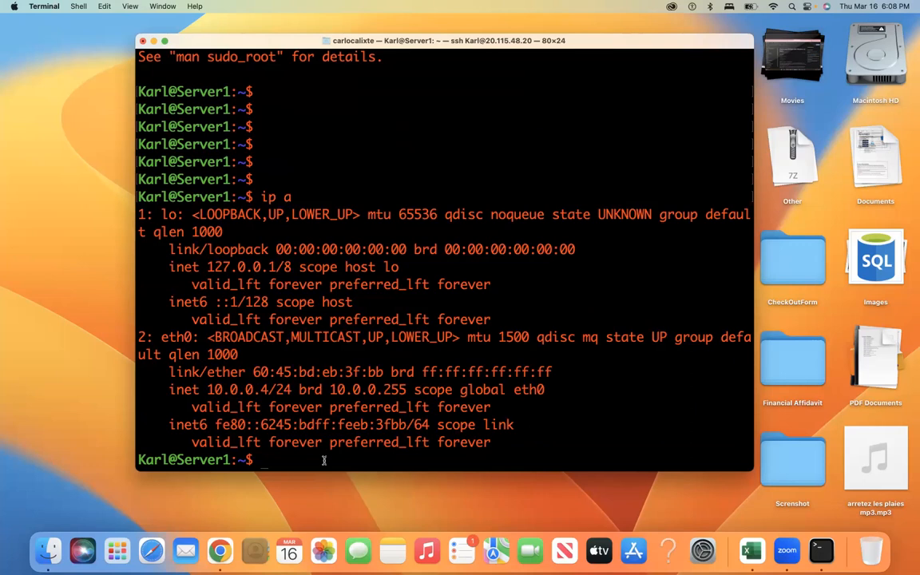
Step: Run lsb_release -a on Server1 and highlight the Ubuntu 20.04.5 LTS (focal) details
{"action": "type", "text": "lbs"}
{"action": "key", "text": "BackSpace"}
{"action": "key", "text": "BackSpace"}
{"action": "type", "text": "sb_rea"}
{"action": "key", "text": "BackSpace"}
{"action": "type", "text": "lease -a"}
{"action": "key", "text": "Return"}
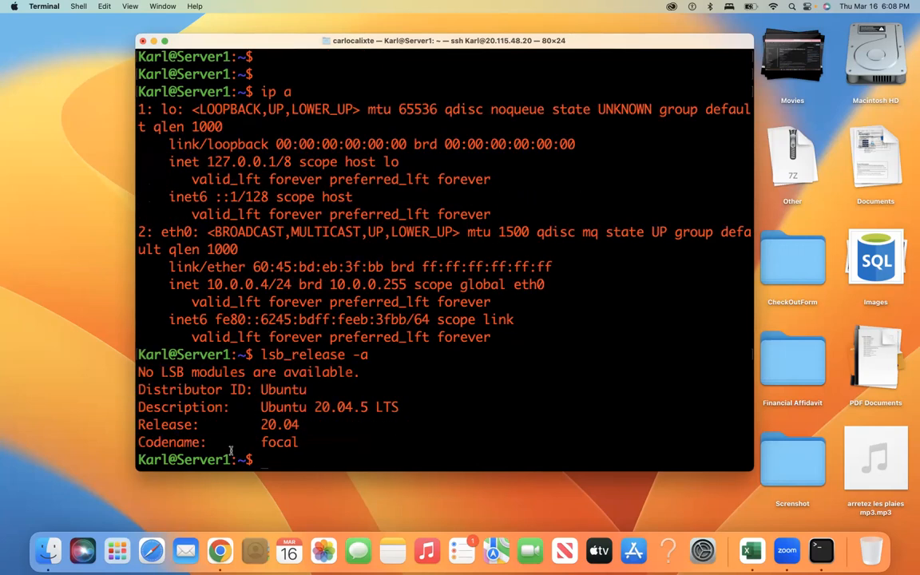
{"action": "left_click_drag", "start_coordinate": [137, 367], "coordinate": [302, 440]}
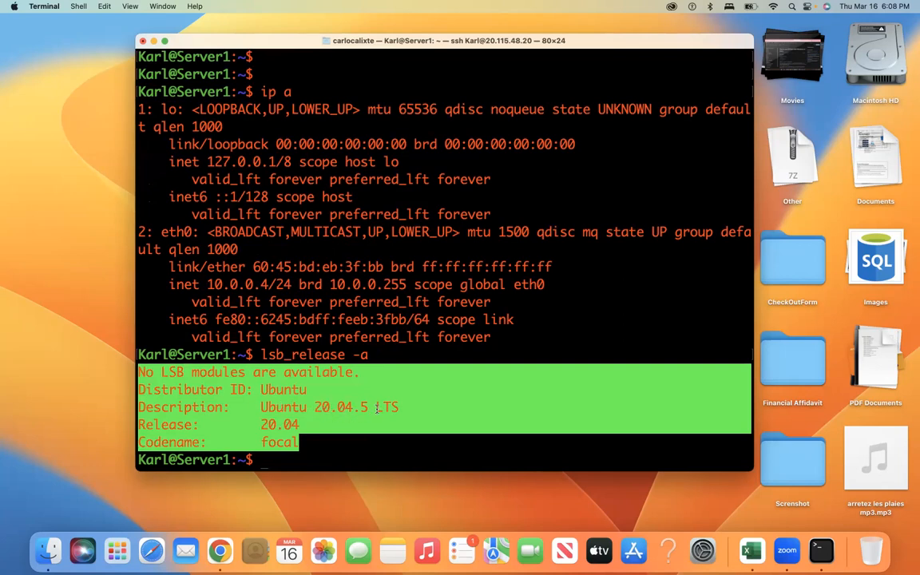
{"action": "left_click", "coordinate": [311, 454]}
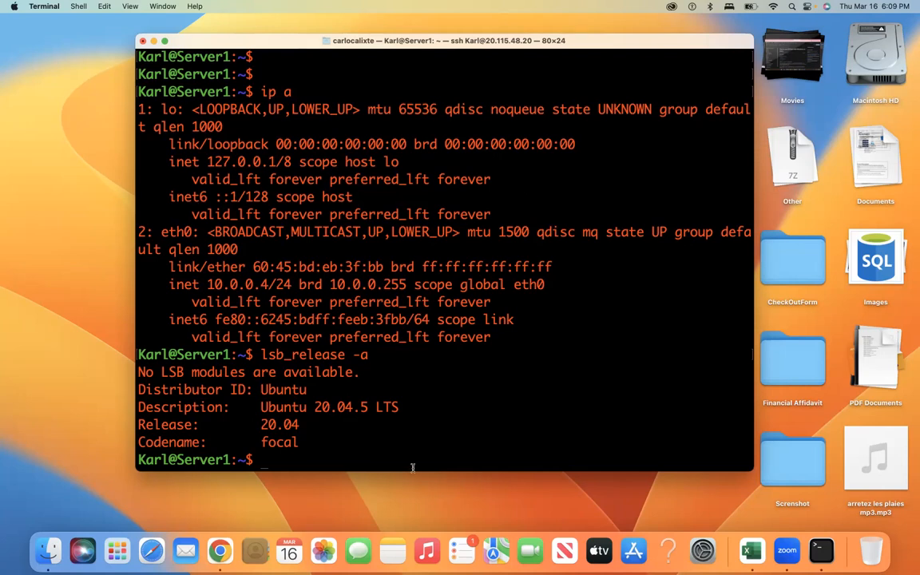
{"action": "key", "text": "super+Tab"}
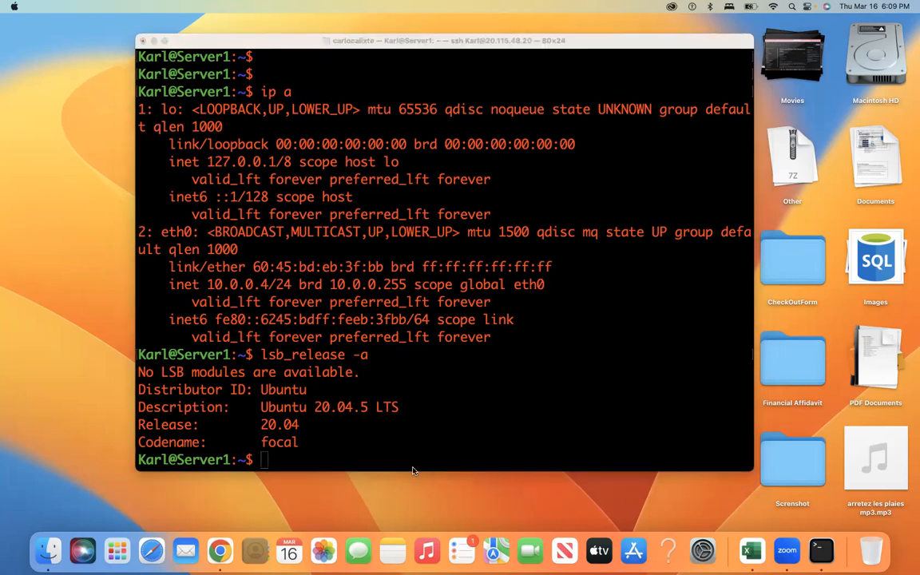
Step: Copy Server2's public IP 20.115.54.166 from its Azure overview and return to the Terminal desktop
{"action": "left_click", "coordinate": [220, 551]}
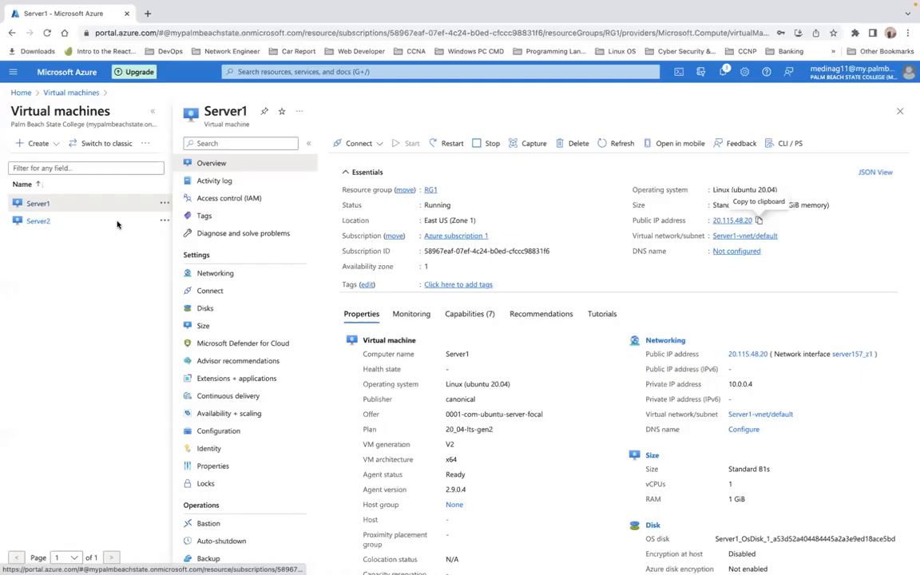
{"action": "left_click", "coordinate": [40, 221]}
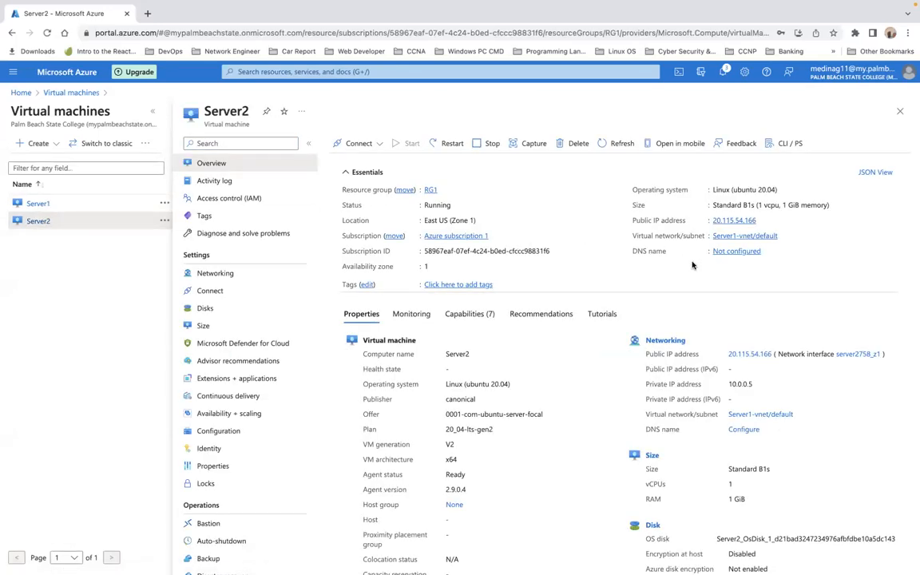
{"action": "left_click", "coordinate": [762, 221]}
{"action": "key", "text": "ctrl+Left"}
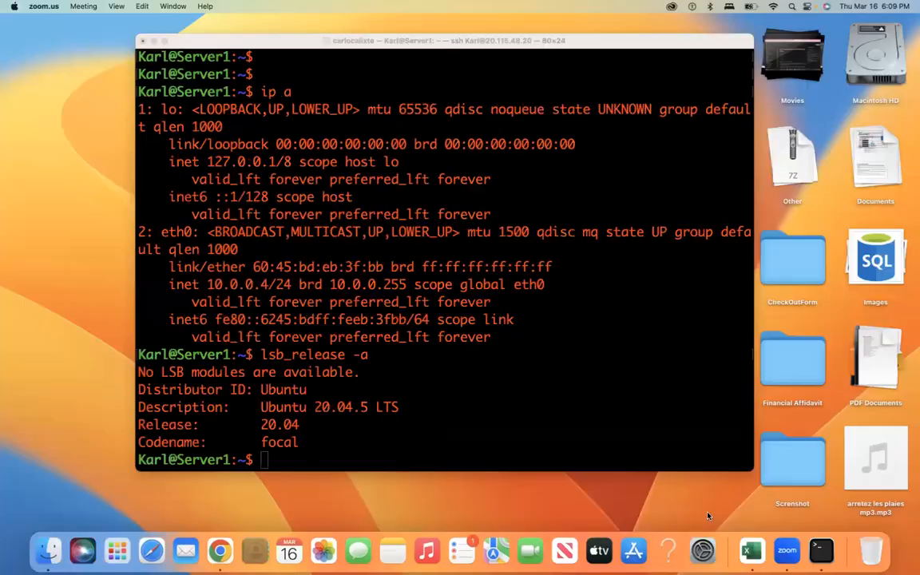
{"action": "right_click", "coordinate": [821, 549]}
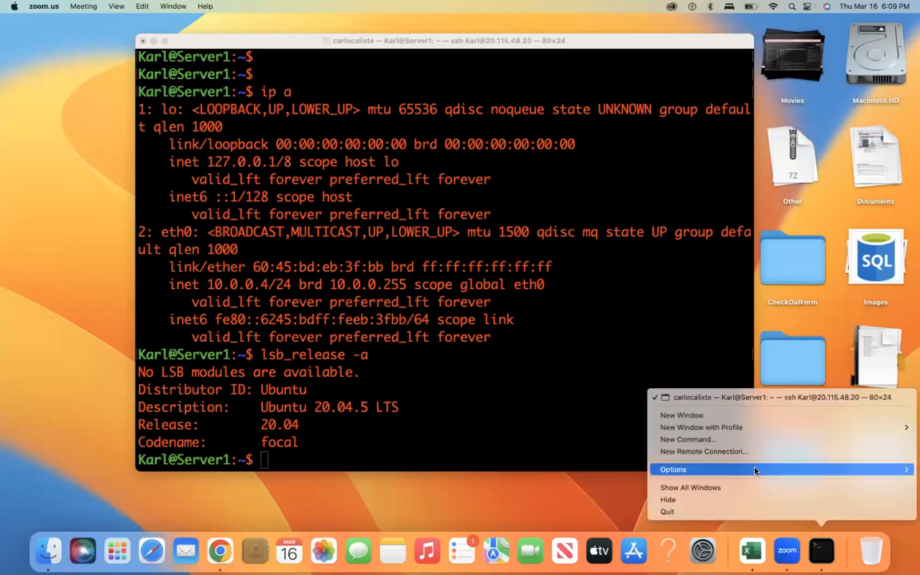
Step: In a new Terminal window, SSH into Server2 at 20.115.54.166, accepting its host key and logging in
{"action": "left_click", "coordinate": [722, 416]}
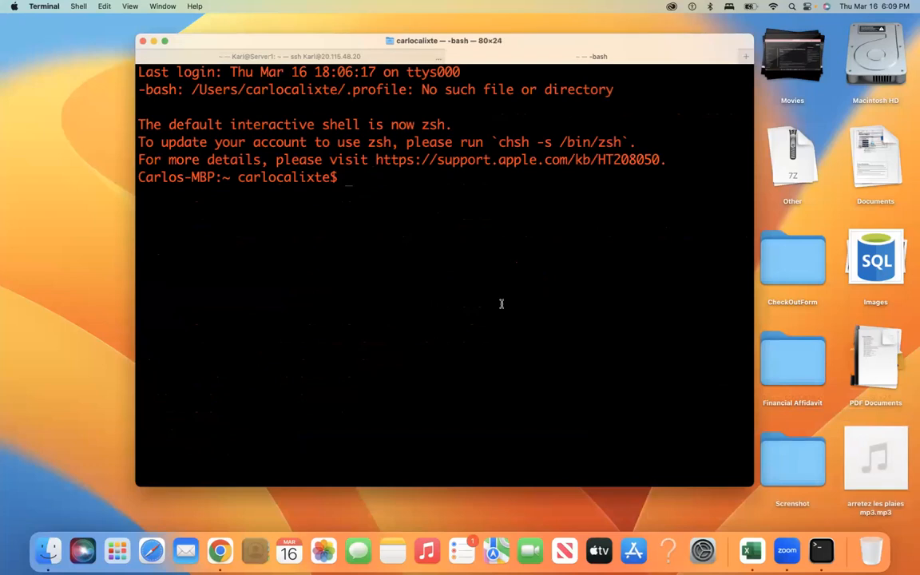
{"action": "type", "text": "ssh kar"}
{"action": "key", "text": "BackSpace"}
{"action": "key", "text": "BackSpace"}
{"action": "key", "text": "BackSpace"}
{"action": "type", "text": "Karl@"}
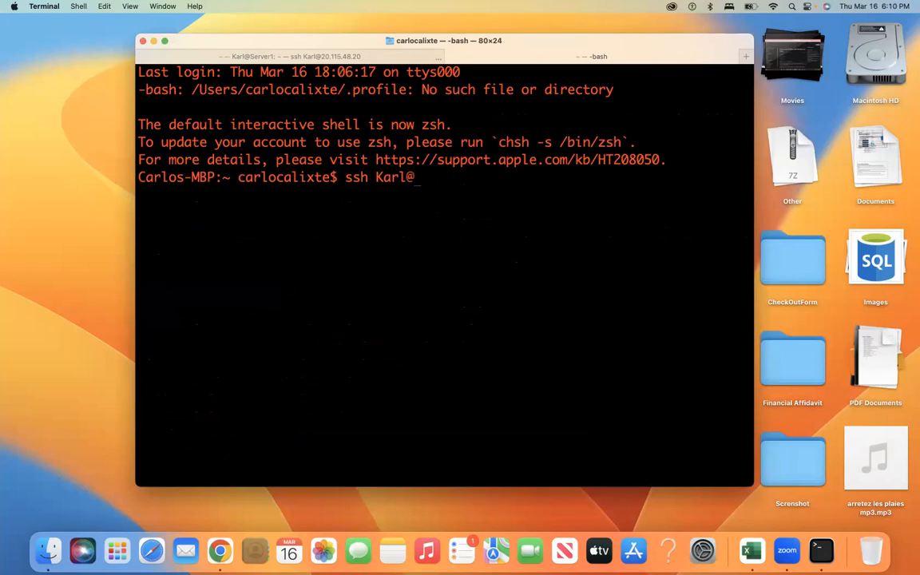
{"action": "key", "text": "super+v"}
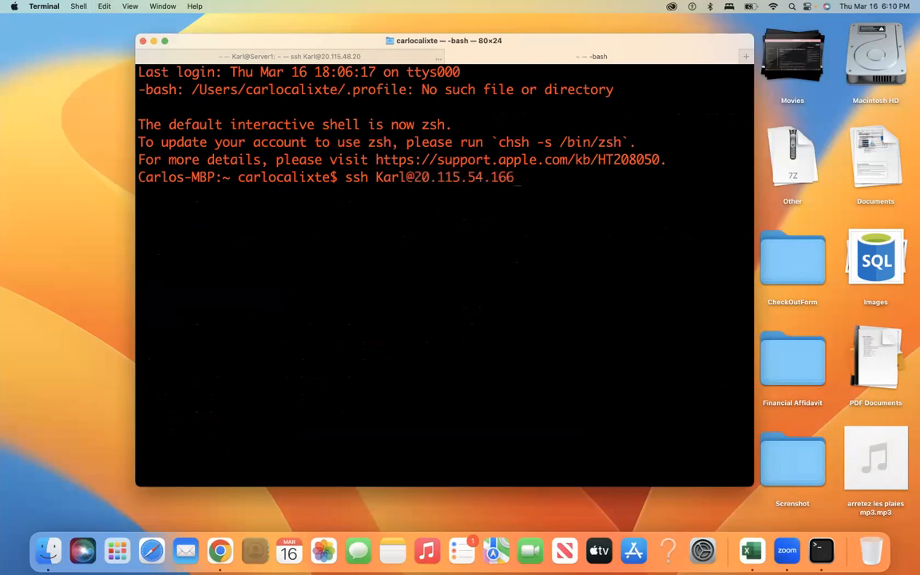
{"action": "key", "text": "Return"}
{"action": "type", "text": "yes"}
{"action": "key", "text": "Return"}
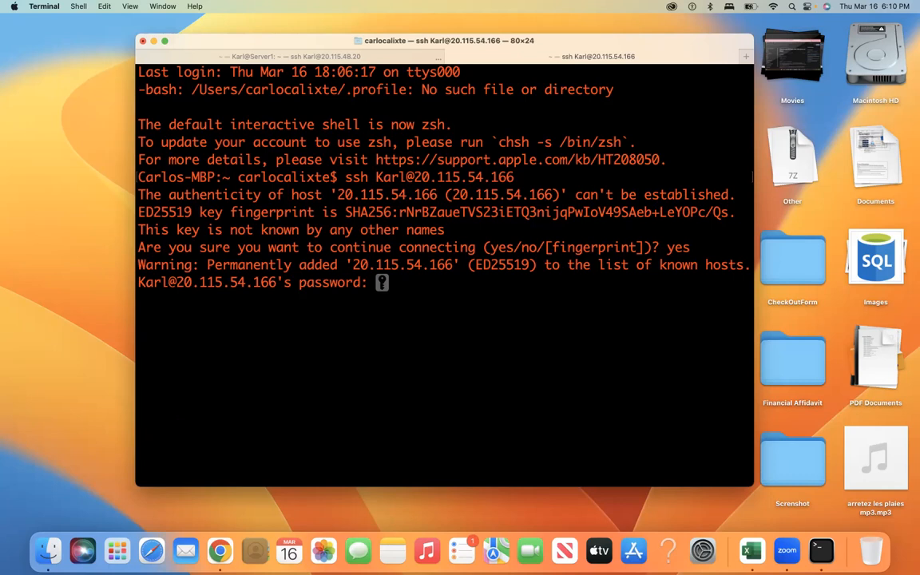
{"action": "key", "text": "Return"}
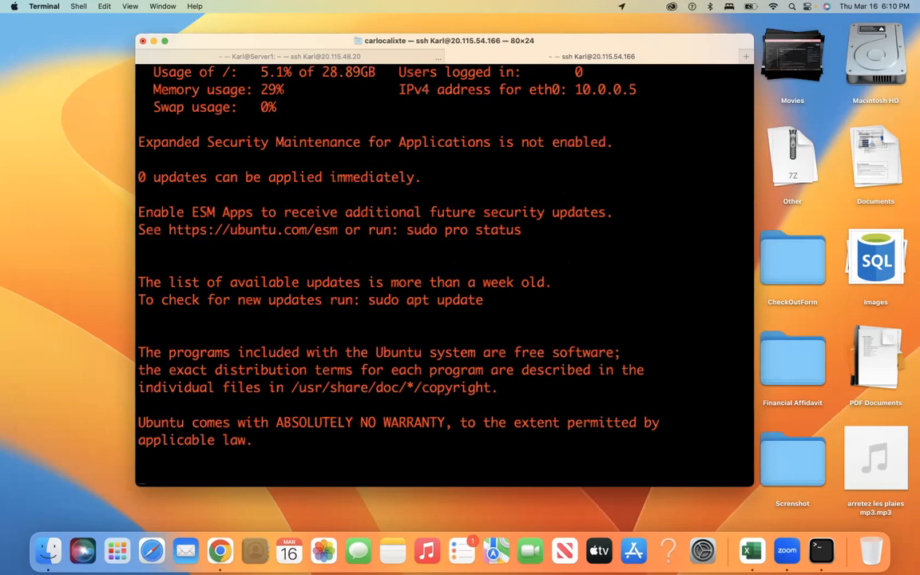
{"action": "key", "text": "Return"}
{"action": "key", "text": "Return"}
{"action": "key", "text": "Return"}
{"action": "key", "text": "Return"}
{"action": "key", "text": "Return"}
{"action": "key", "text": "Return"}
{"action": "key", "text": "Return"}
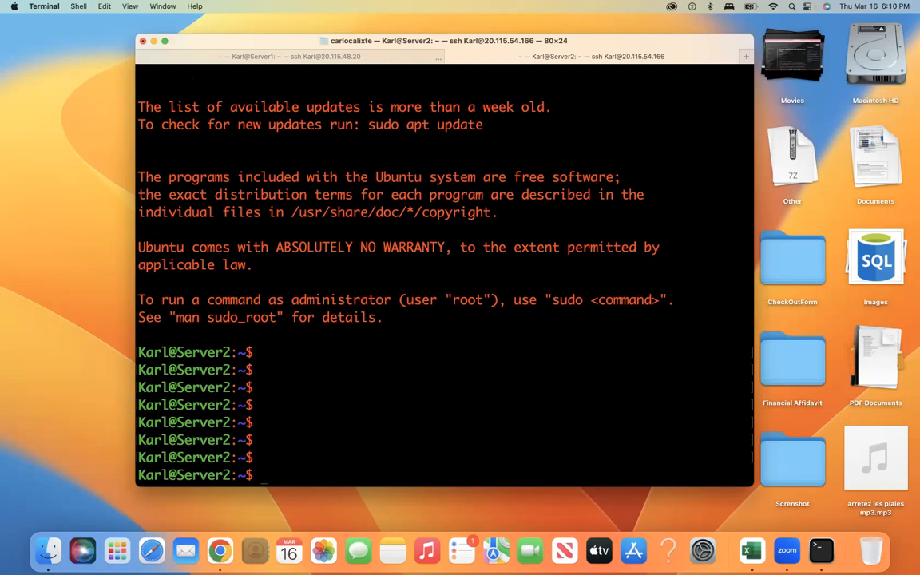
Step: Run ip a on Server2, showing private address 10.0.0.5/24 on eth0
{"action": "type", "text": "ip a"}
{"action": "key", "text": "Return"}
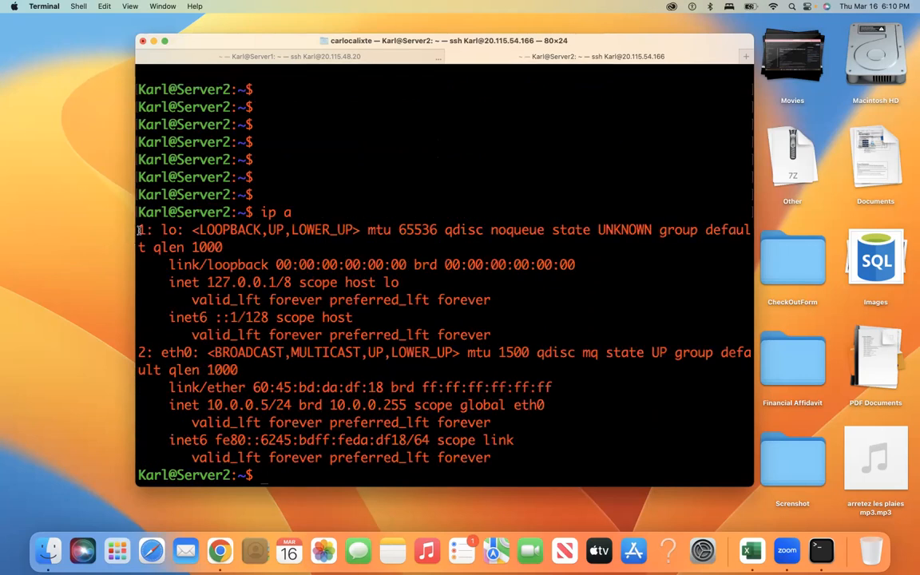
{"action": "left_click_drag", "start_coordinate": [139, 230], "coordinate": [502, 461]}
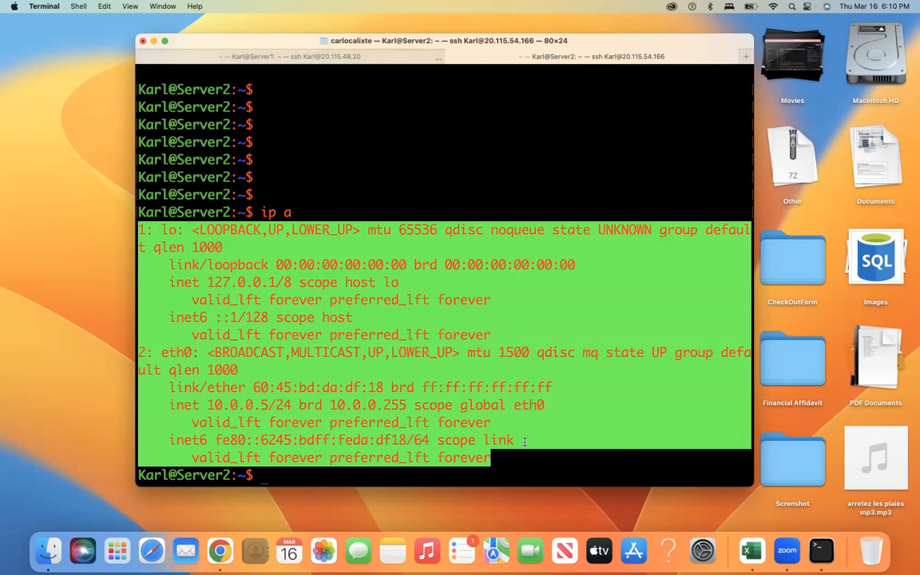
{"action": "left_click", "coordinate": [523, 471]}
{"action": "key", "text": "Return"}
{"action": "key", "text": "Return"}
{"action": "key", "text": "Return"}
{"action": "key", "text": "Return"}
{"action": "key", "text": "Return"}
{"action": "key", "text": "Return"}
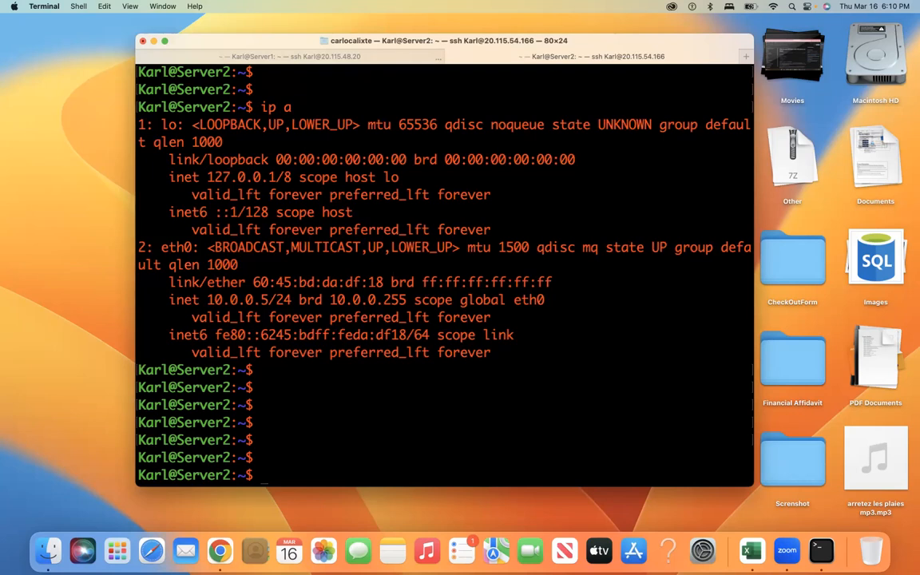
Step: Type the lsb_release -a command at the Server2 prompt
{"action": "type", "text": "lbs"}
{"action": "key", "text": "BackSpace"}
{"action": "key", "text": "BackSpace"}
{"action": "type", "text": "sb_release"}
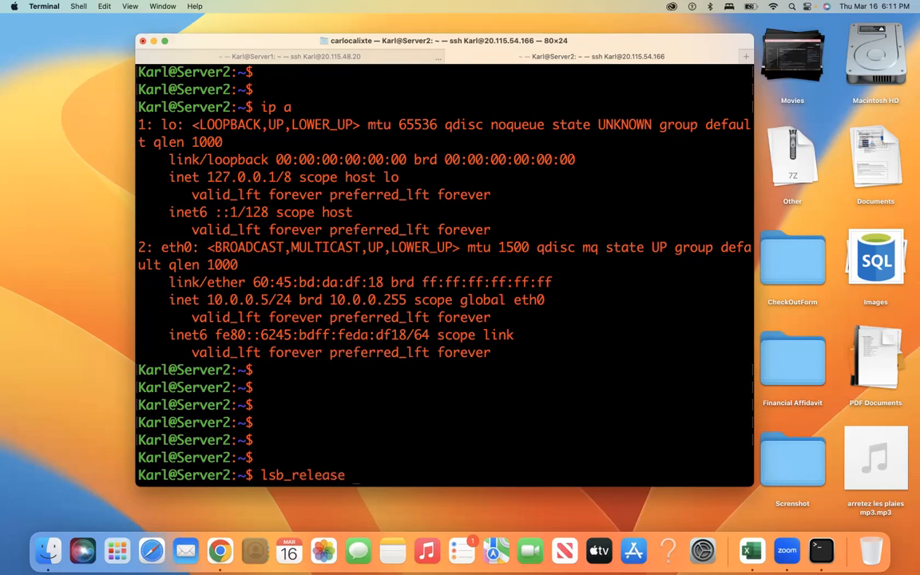
{"action": "type", "text": " -a"}
Step: Run lsb_release -a on Server2, confirming Ubuntu 20.04.5 LTS (focal), then return to the Server1 tab
{"action": "key", "text": "Return"}
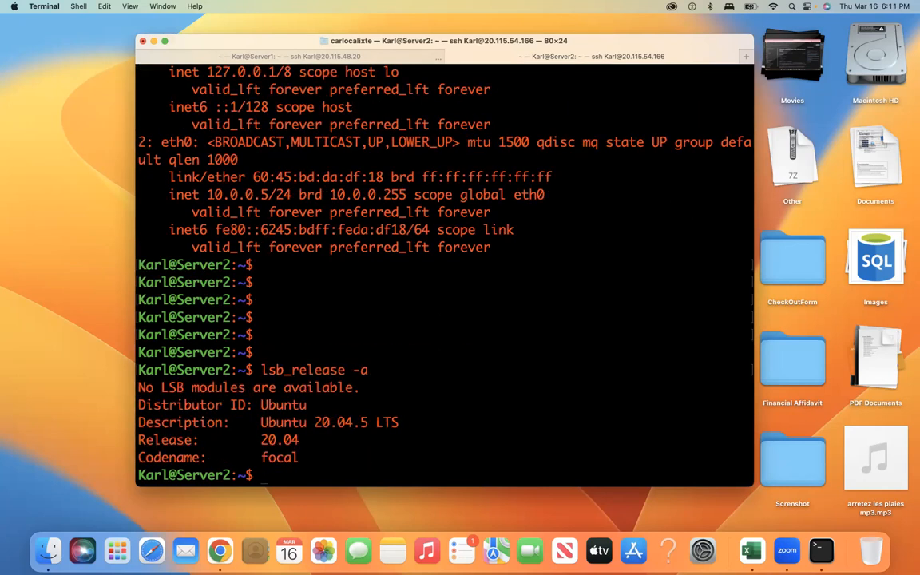
{"action": "left_click_drag", "start_coordinate": [138, 387], "coordinate": [314, 454]}
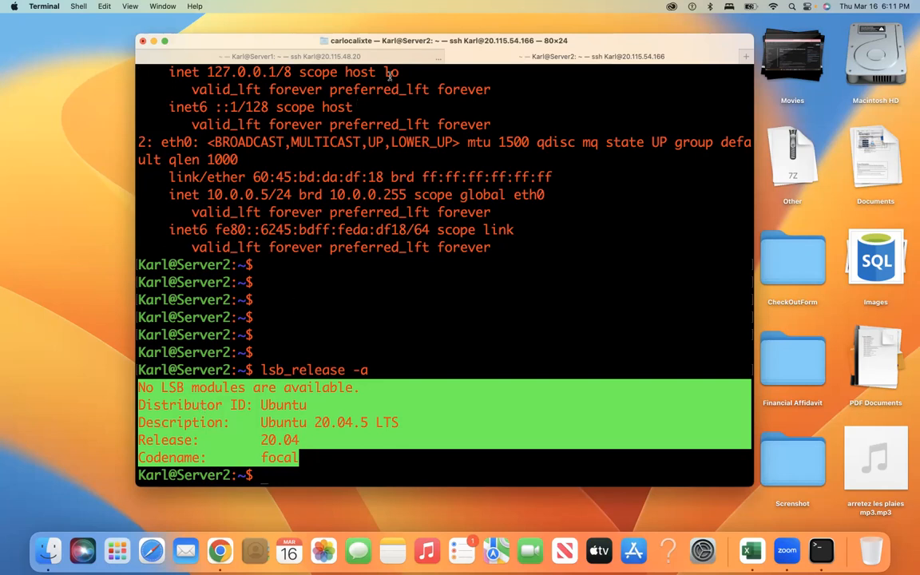
{"action": "left_click", "coordinate": [367, 57]}
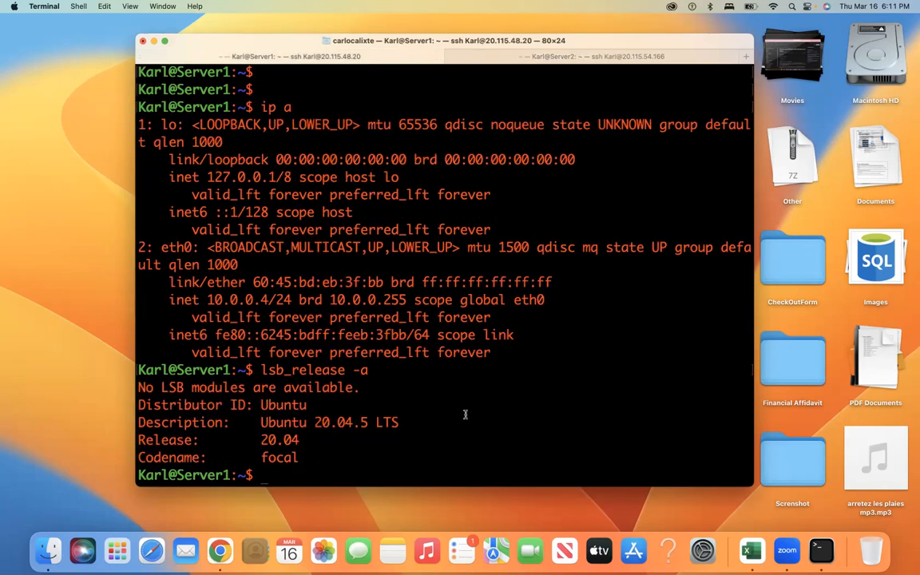
Step: From Server1's Azure overview, copy public IP 20.115.48.20 and open a new blank Chrome tab
{"action": "left_click", "coordinate": [228, 548]}
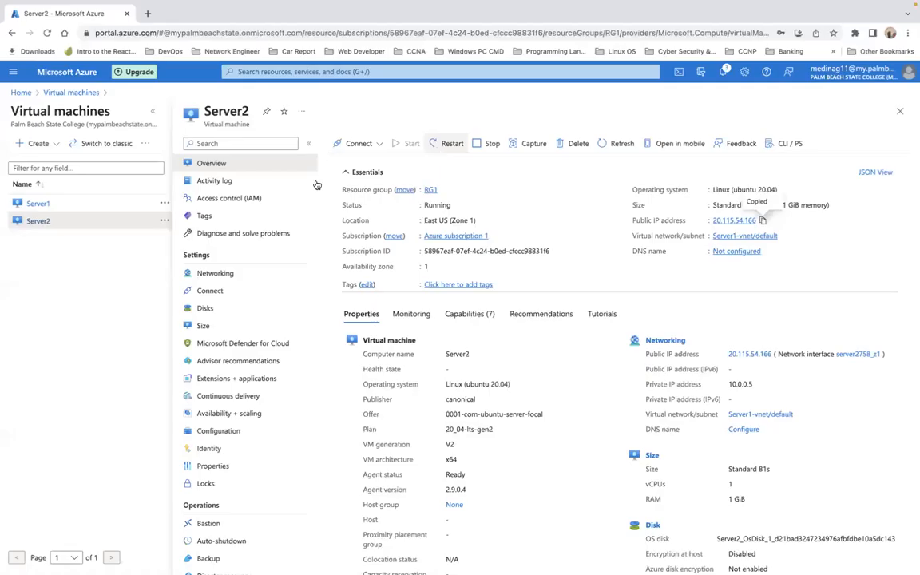
{"action": "left_click", "coordinate": [38, 205]}
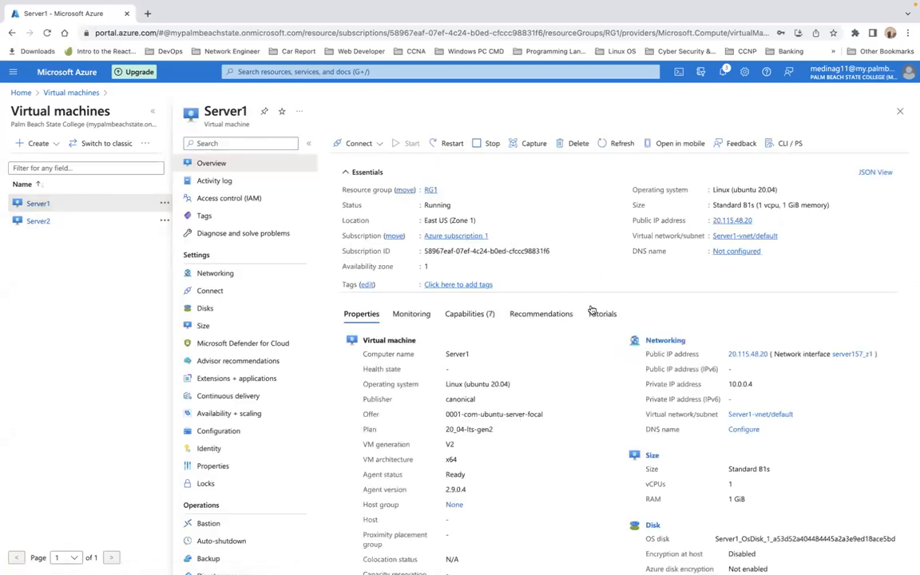
{"action": "left_click", "coordinate": [735, 222]}
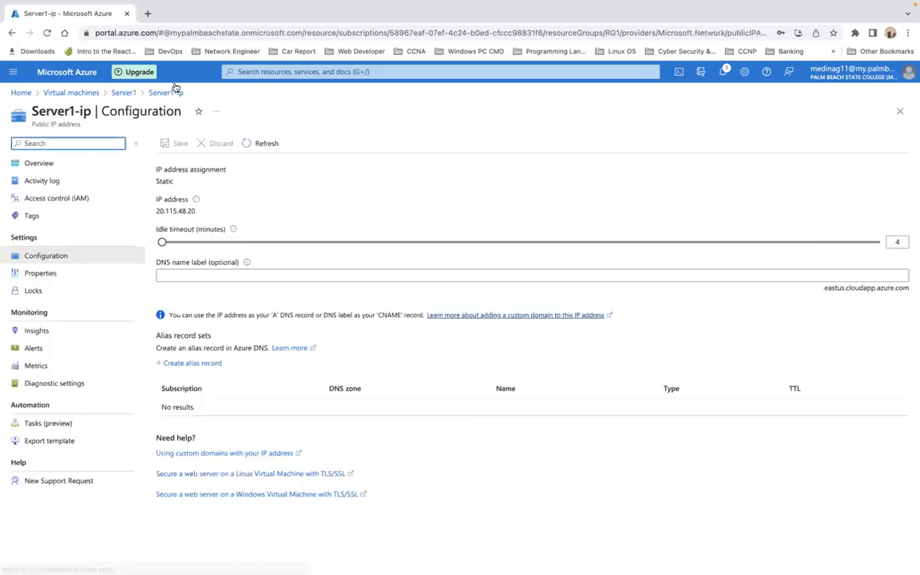
{"action": "left_click", "coordinate": [147, 14]}
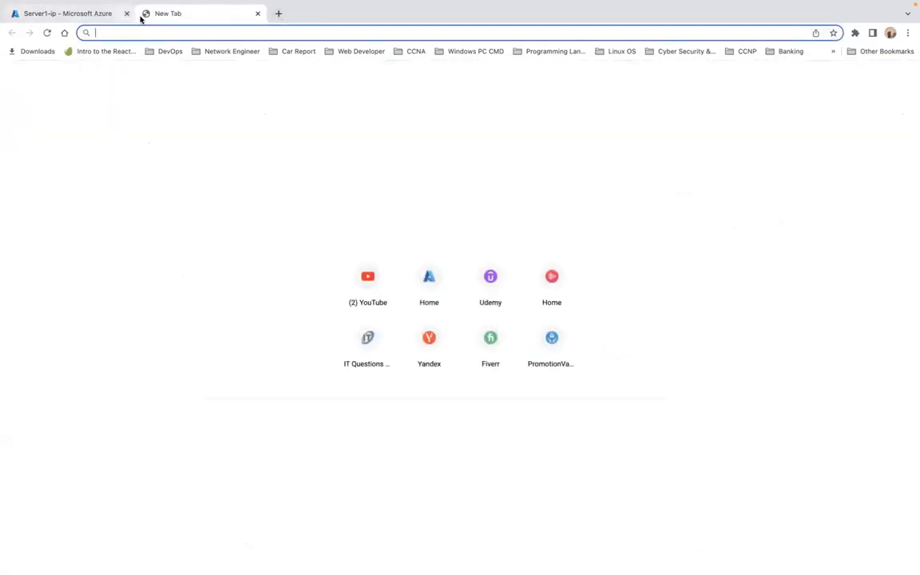
{"action": "left_click", "coordinate": [257, 15]}
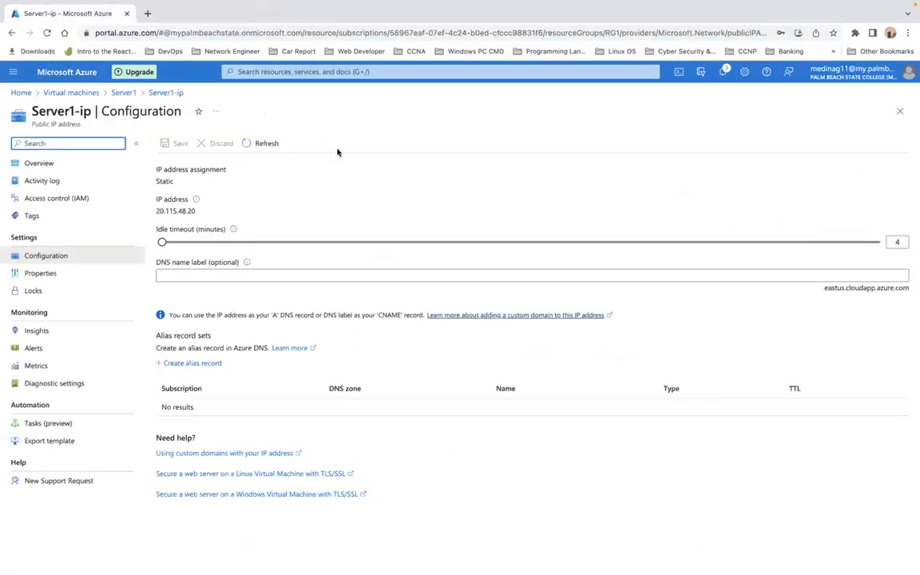
{"action": "left_click", "coordinate": [11, 33]}
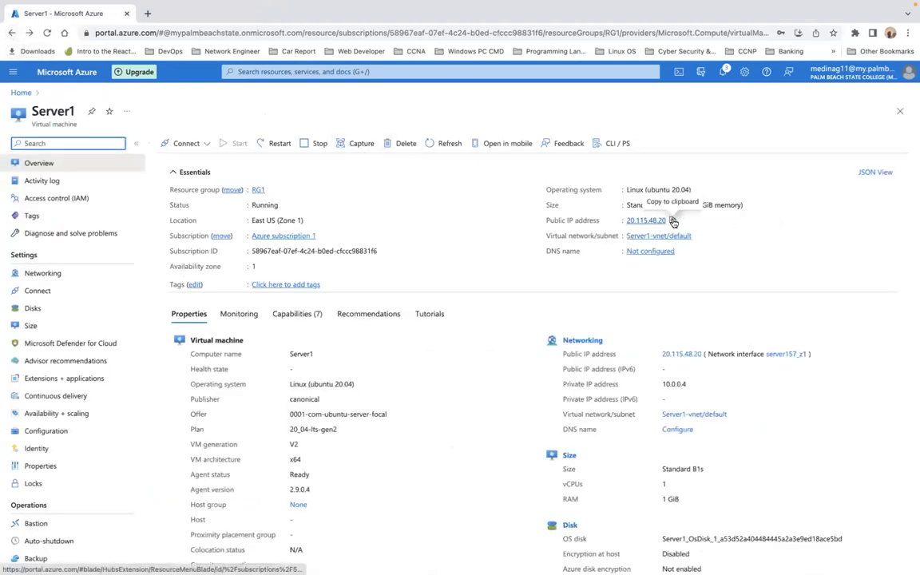
{"action": "left_click", "coordinate": [672, 222]}
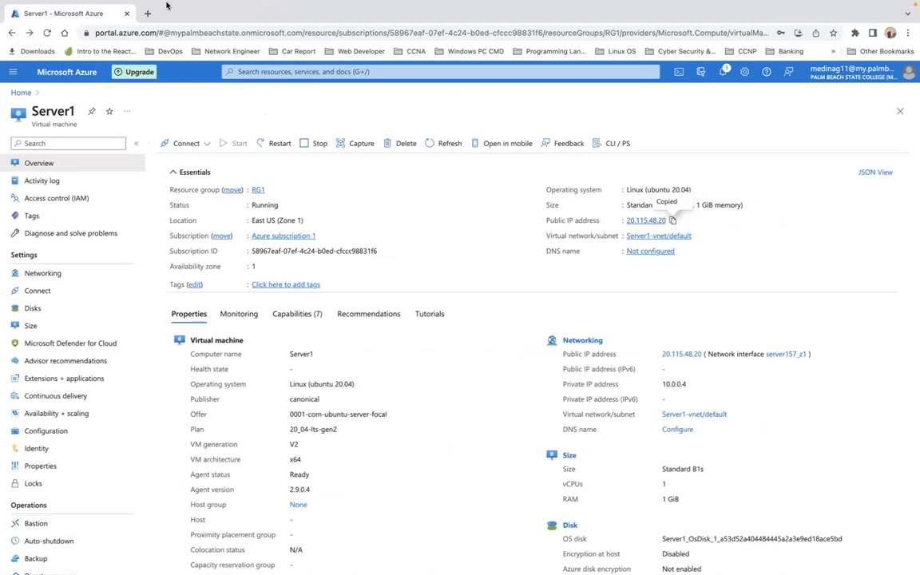
{"action": "mouse_move", "coordinate": [151, 4]}
{"action": "left_click", "coordinate": [149, 44]}
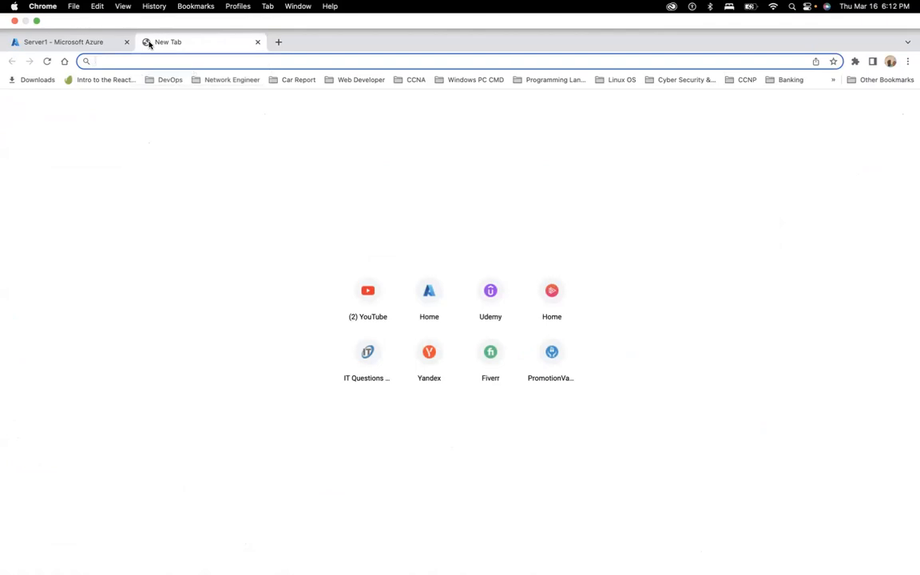
Step: Browse to 20.115.48.20 in the new tab, proceed past the warning, then return to Server1's Azure tab
{"action": "key", "text": "super+v"}
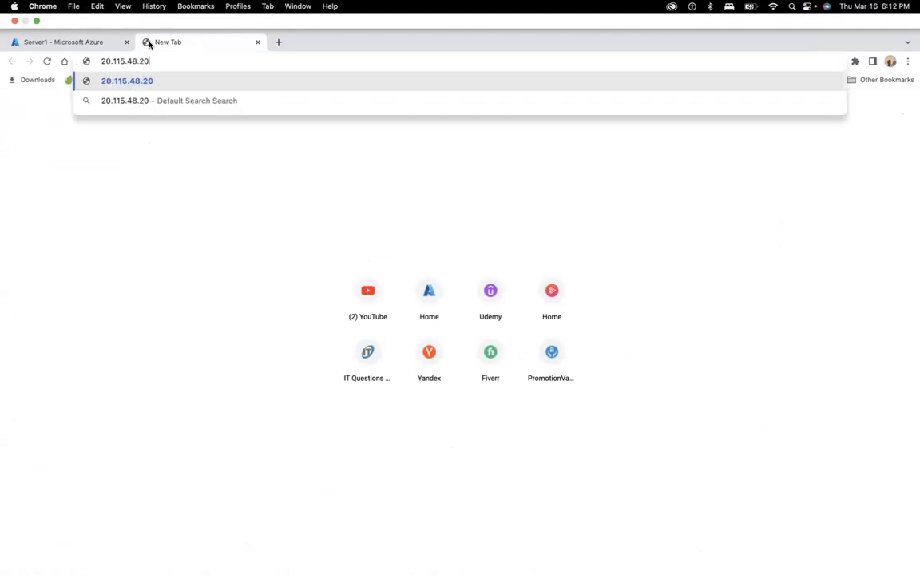
{"action": "key", "text": "Return"}
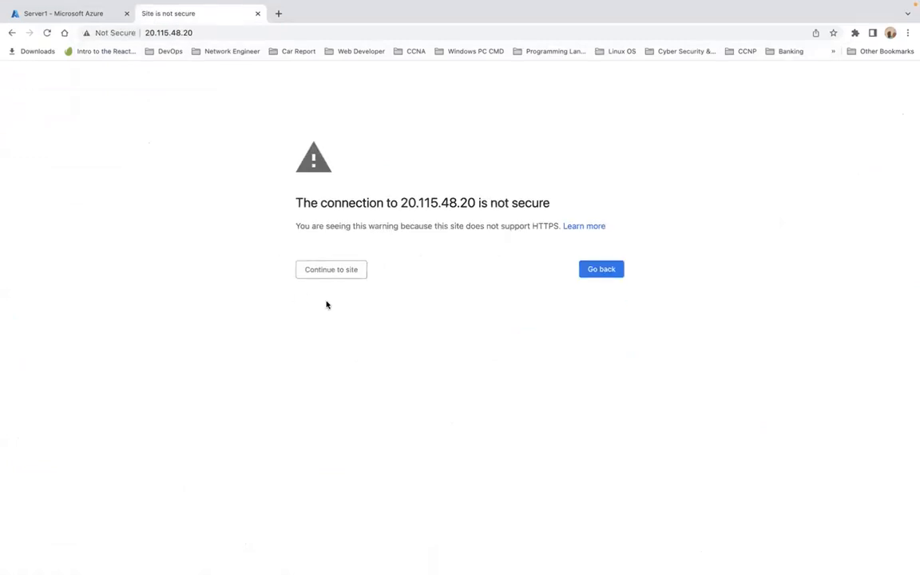
{"action": "left_click", "coordinate": [332, 271]}
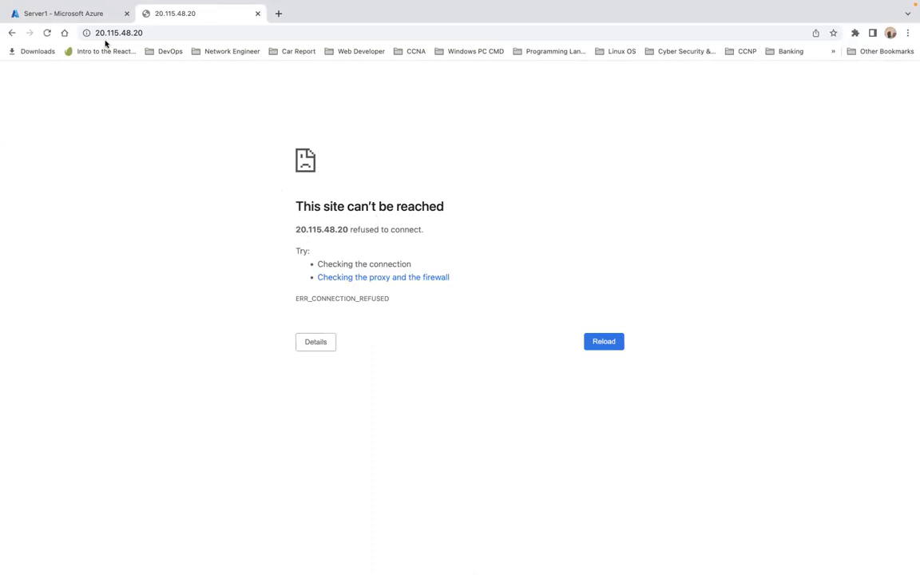
{"action": "left_click", "coordinate": [80, 15]}
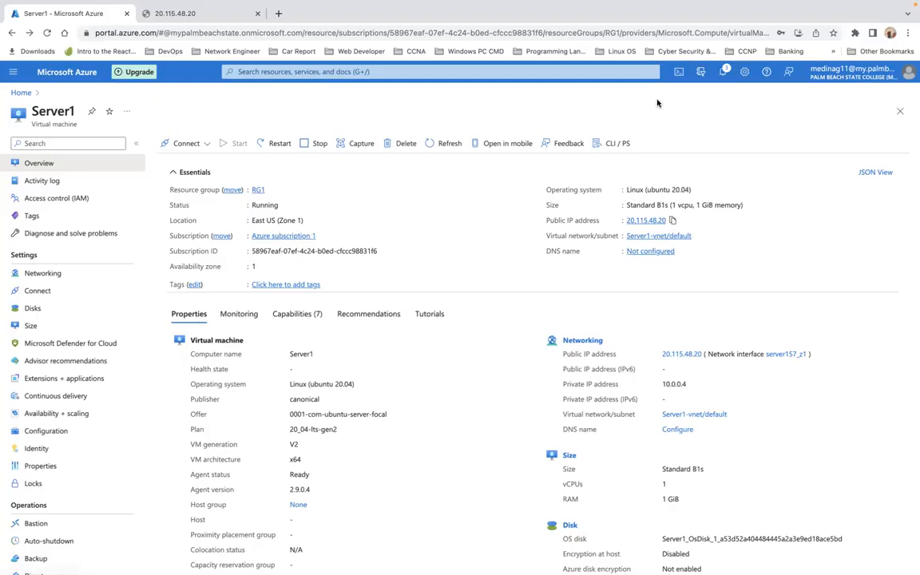
Step: On the Terminal desktop, run sudo apt update on Server1, which reports 20 upgradable packages
{"action": "key", "text": "ctrl+Up"}
{"action": "key", "text": "ctrl+Left"}
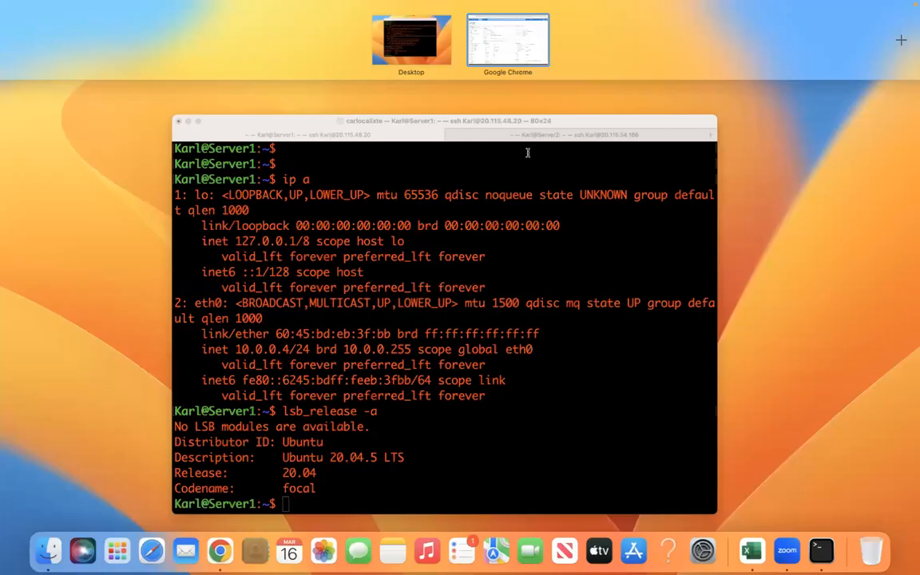
{"action": "left_click", "coordinate": [320, 68]}
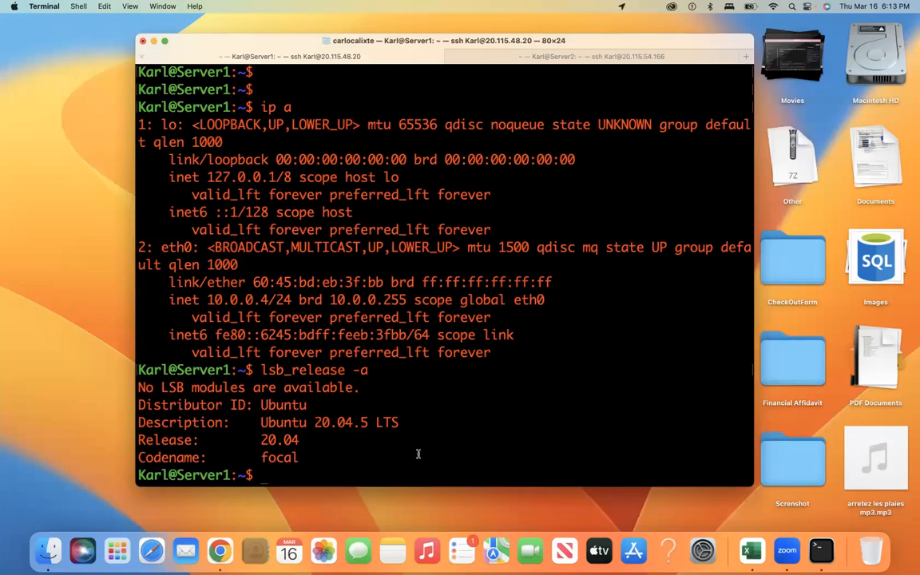
{"action": "key", "text": "Return"}
{"action": "key", "text": "Return"}
{"action": "key", "text": "Return"}
{"action": "key", "text": "Return"}
{"action": "key", "text": "Return"}
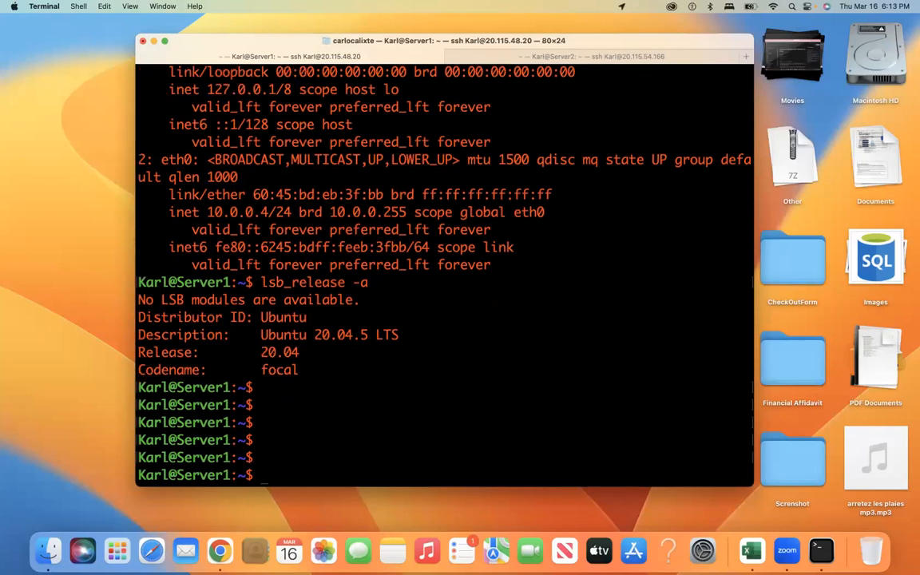
{"action": "type", "text": "su"}
{"action": "type", "text": "apt update"}
{"action": "key", "text": "Return"}
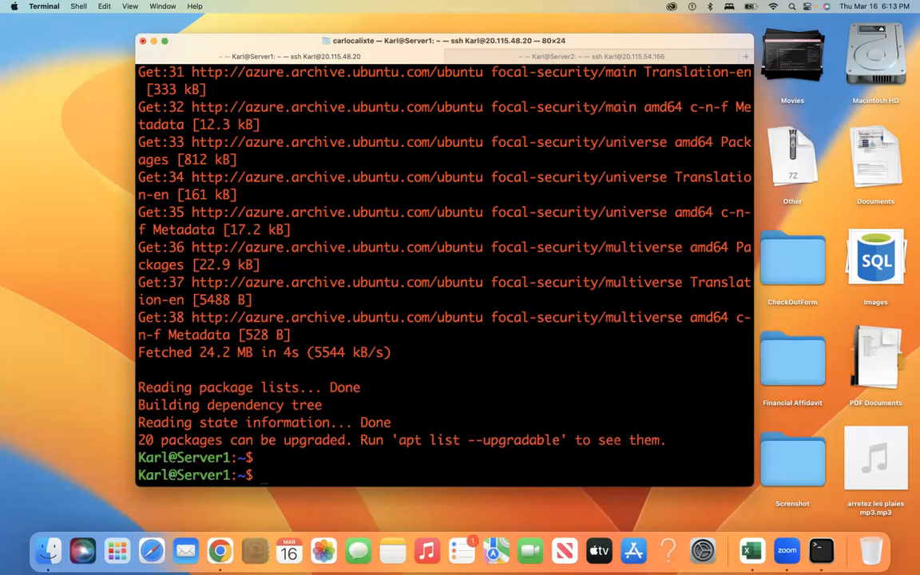
{"action": "key", "text": "Return"}
{"action": "key", "text": "Return"}
{"action": "key", "text": "Return"}
{"action": "key", "text": "Return"}
{"action": "key", "text": "Return"}
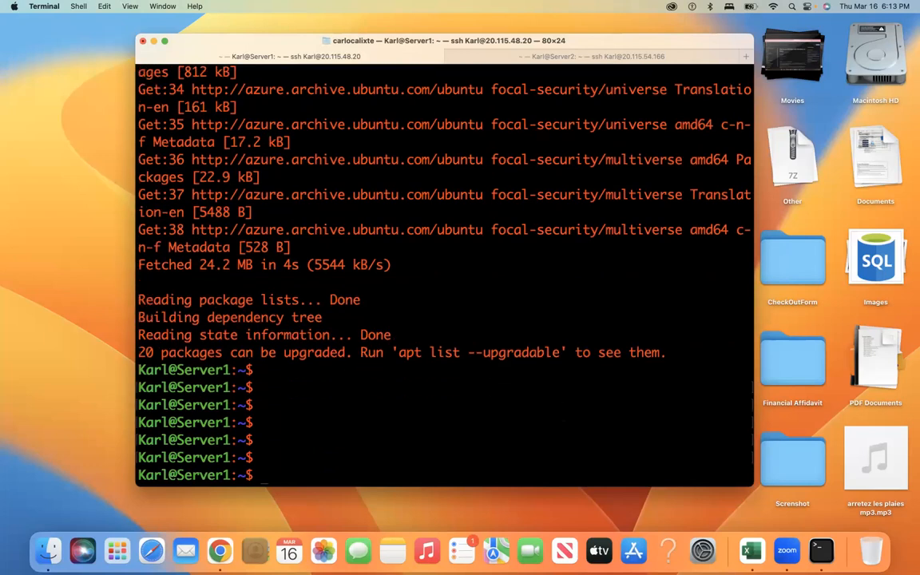
Step: Recall the update command and start rewriting it as an apt-get install
{"action": "key", "text": "Up"}
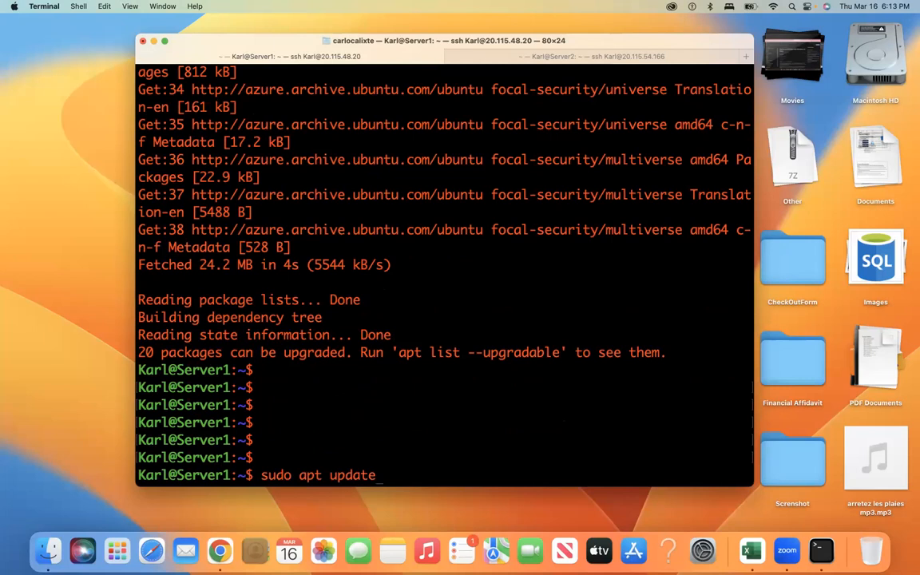
{"action": "key", "text": "BackSpace"}
{"action": "key", "text": "BackSpace"}
{"action": "key", "text": "BackSpace"}
{"action": "key", "text": "BackSpace"}
{"action": "key", "text": "BackSpace"}
{"action": "key", "text": "BackSpace"}
{"action": "type", "text": "get"}
{"action": "key", "text": "BackSpace"}
{"action": "key", "text": "BackSpace"}
{"action": "key", "text": "BackSpace"}
{"action": "key", "text": "BackSpace"}
{"action": "key", "text": "BackSpace"}
Step: Install Apache2 on Server1 with sudo apt-get install apache2 -y
{"action": "type", "text": "-get install apache"}
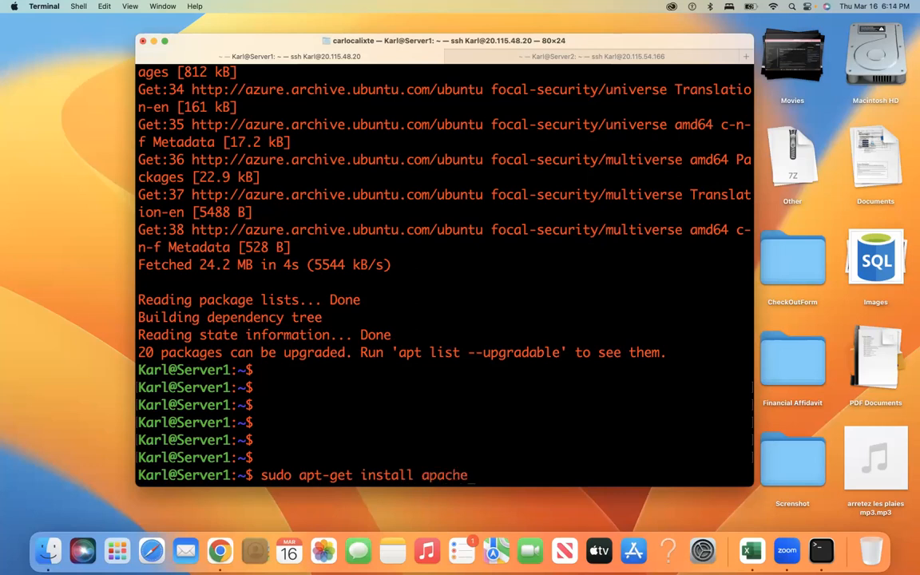
{"action": "type", "text": "2 -y"}
{"action": "key", "text": "Return"}
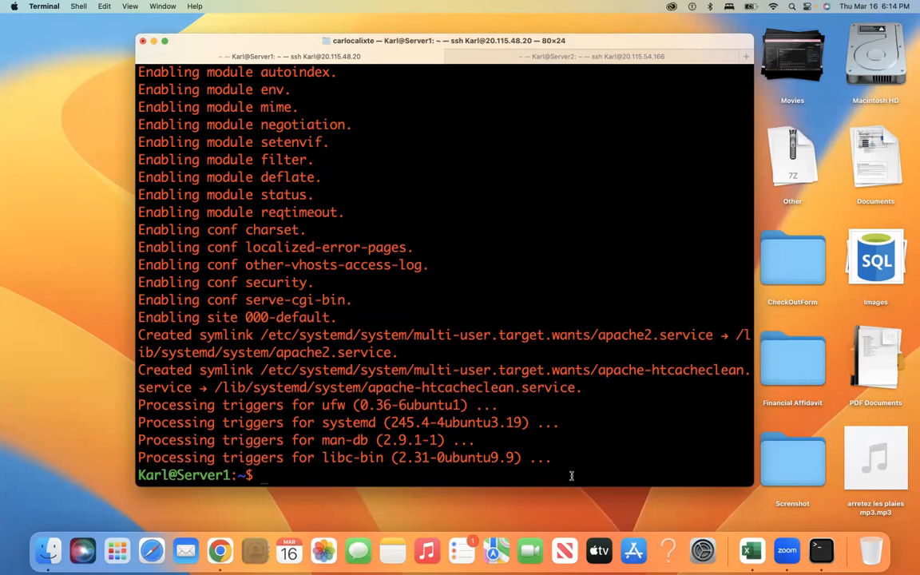
{"action": "key", "text": "Return"}
{"action": "key", "text": "Return"}
{"action": "key", "text": "Return"}
{"action": "key", "text": "Return"}
{"action": "key", "text": "Return"}
{"action": "key", "text": "Return"}
{"action": "key", "text": "Return"}
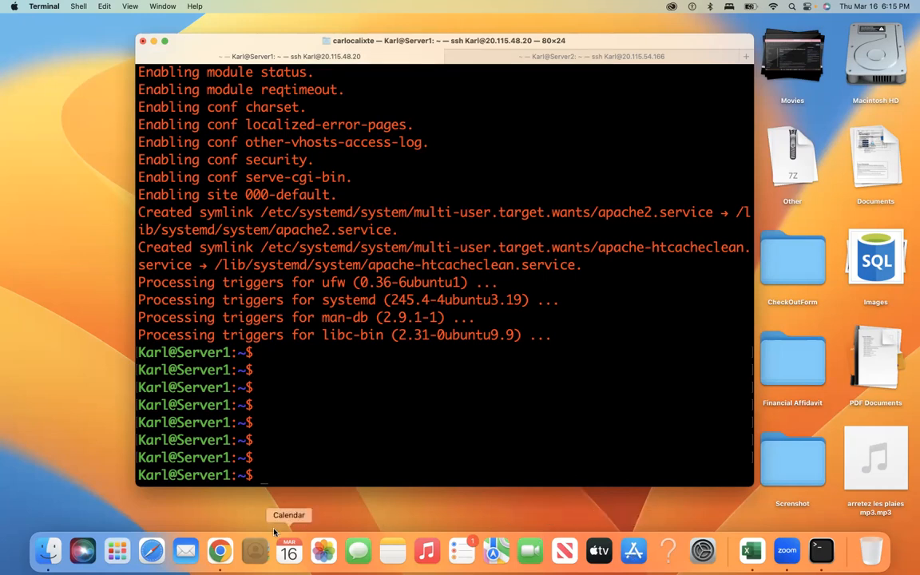
Step: Reload 20.115.48.20 in Chrome to see the Apache2 Ubuntu Default Page, then return to Terminal
{"action": "left_click", "coordinate": [221, 551]}
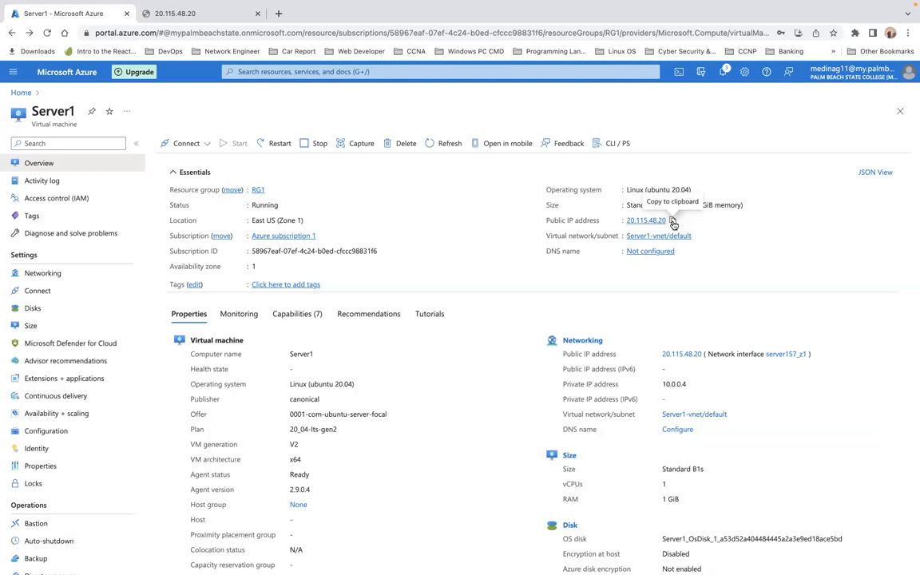
{"action": "left_click", "coordinate": [672, 222]}
{"action": "left_click", "coordinate": [215, 19]}
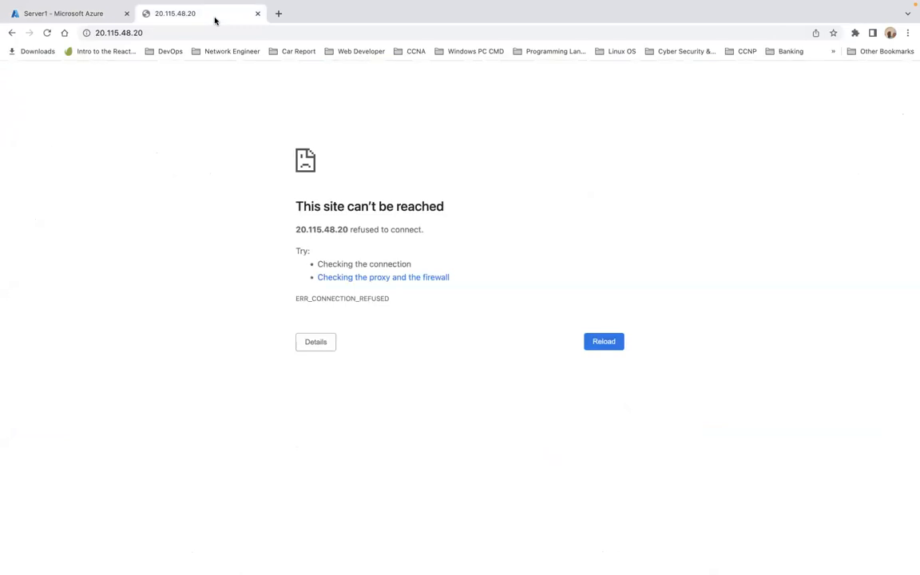
{"action": "left_click", "coordinate": [48, 34]}
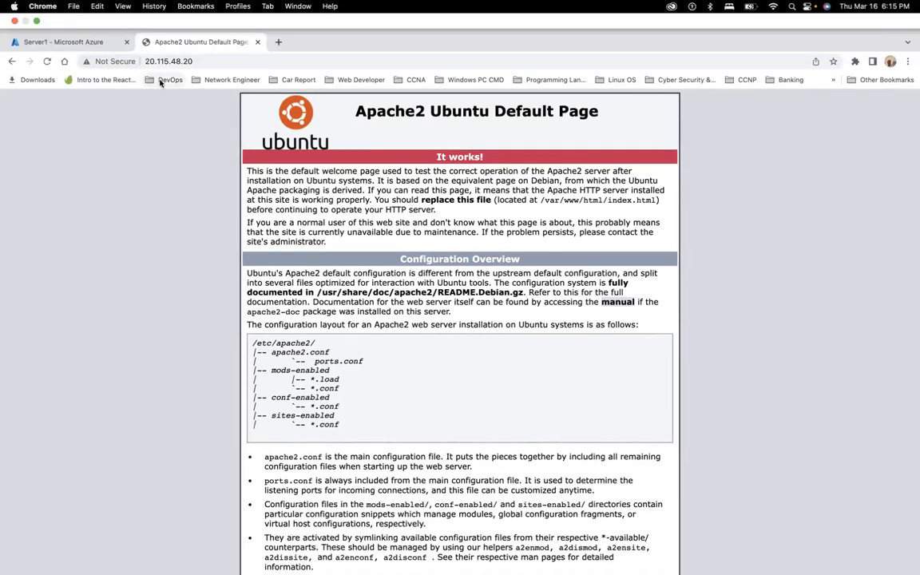
{"action": "left_click", "coordinate": [37, 22]}
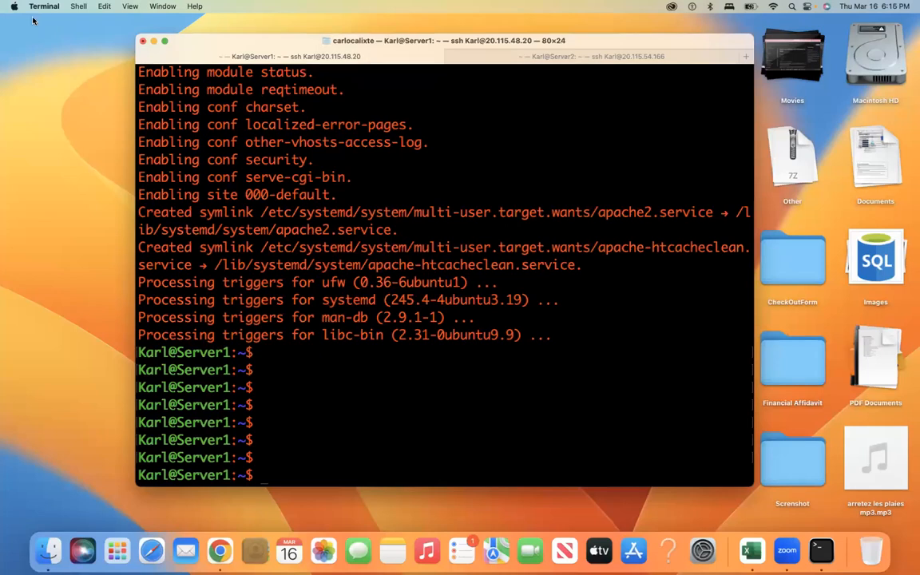
Step: In the Server2 session, run sudo apt update to refresh its package lists
{"action": "left_click", "coordinate": [523, 58]}
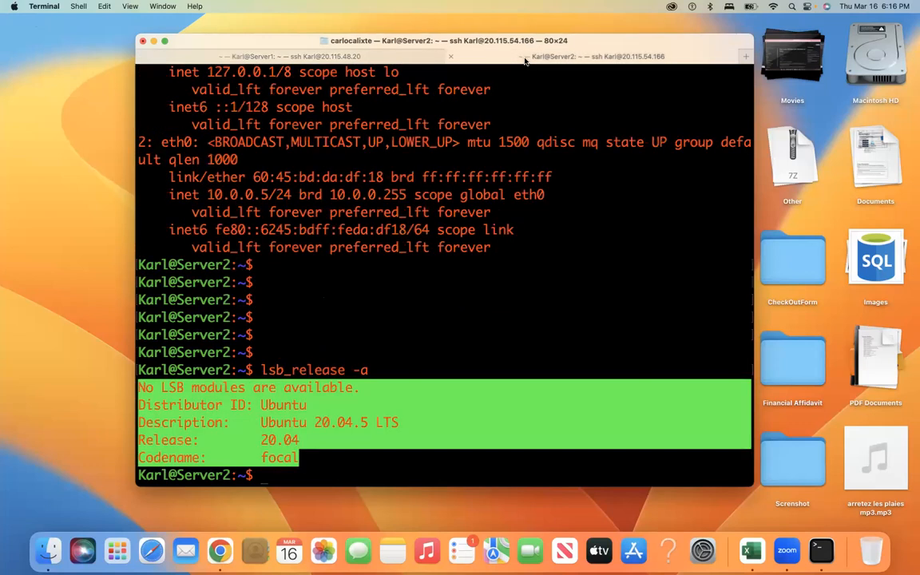
{"action": "left_click", "coordinate": [432, 459]}
{"action": "key", "text": "Return"}
{"action": "key", "text": "Return"}
{"action": "key", "text": "Return"}
{"action": "key", "text": "Return"}
{"action": "key", "text": "Return"}
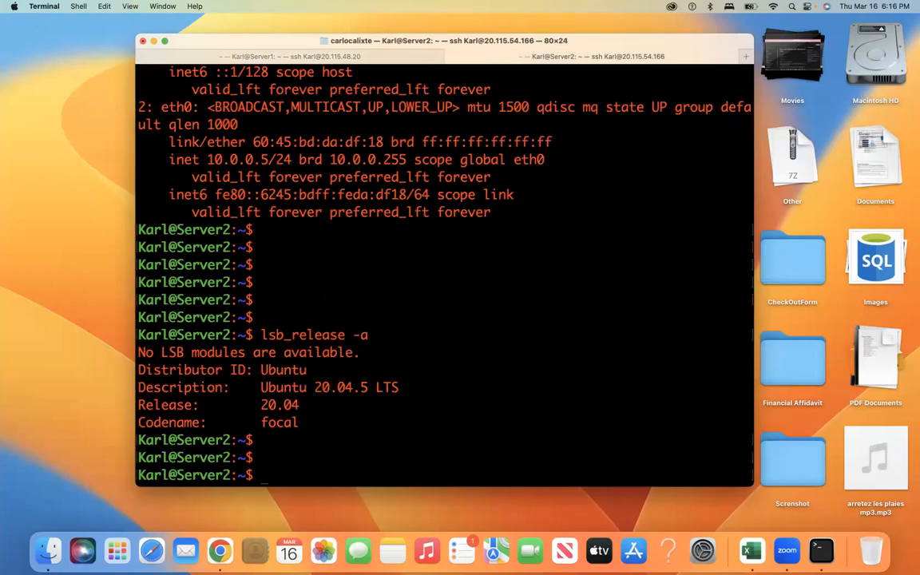
{"action": "type", "text": "apt"}
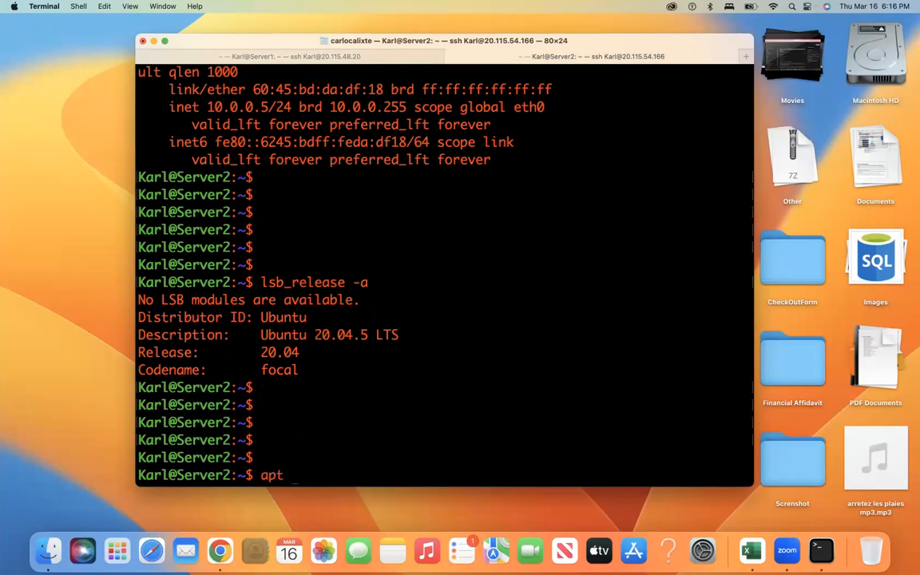
{"action": "key", "text": "BackSpace"}
{"action": "key", "text": "BackSpace"}
{"action": "key", "text": "BackSpace"}
{"action": "key", "text": "BackSpace"}
{"action": "type", "text": "sudo apt updae"}
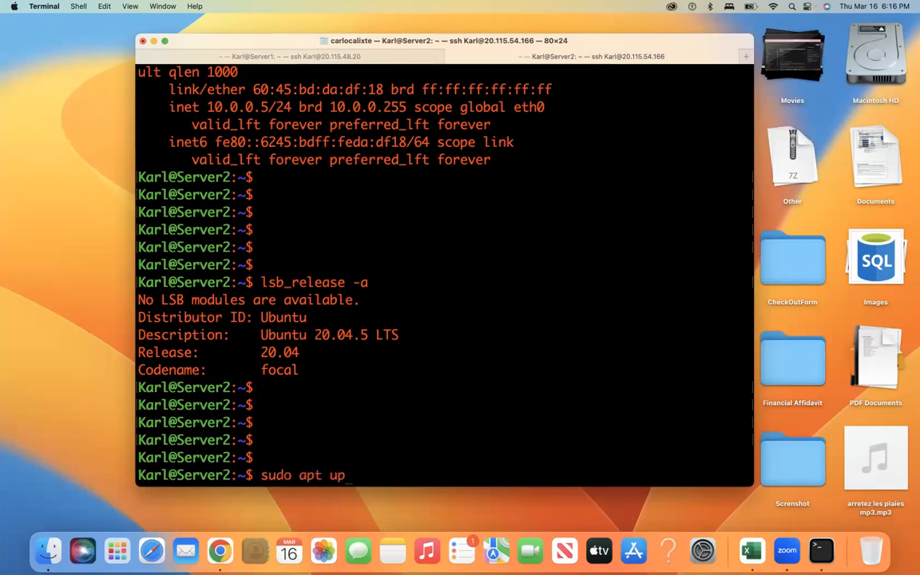
{"action": "key", "text": "BackSpace"}
{"action": "type", "text": "te"}
{"action": "key", "text": "Return"}
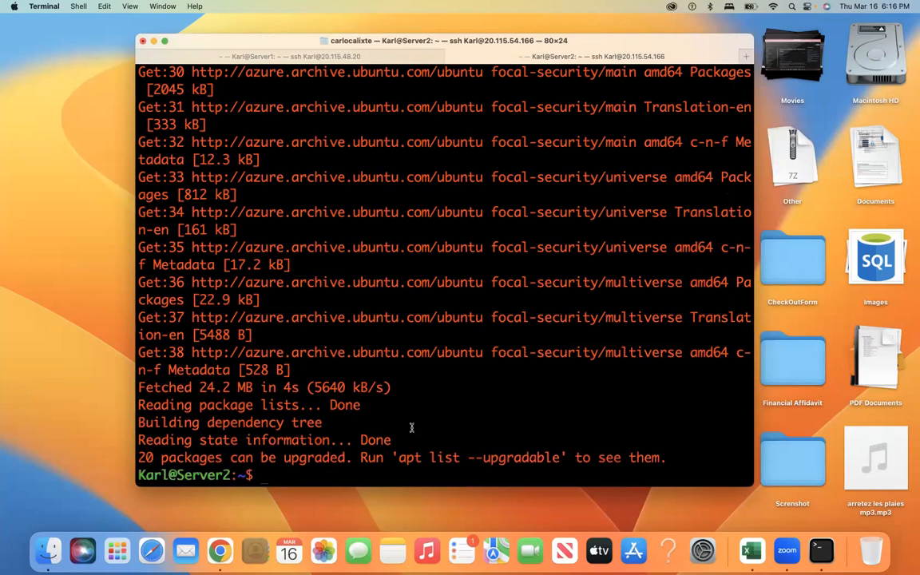
Step: Recall the update command and erase 'update' to begin a new apt-get command
{"action": "key", "text": "Return"}
{"action": "key", "text": "Return"}
{"action": "key", "text": "Return"}
{"action": "key", "text": "Return"}
{"action": "key", "text": "Return"}
{"action": "key", "text": "Return"}
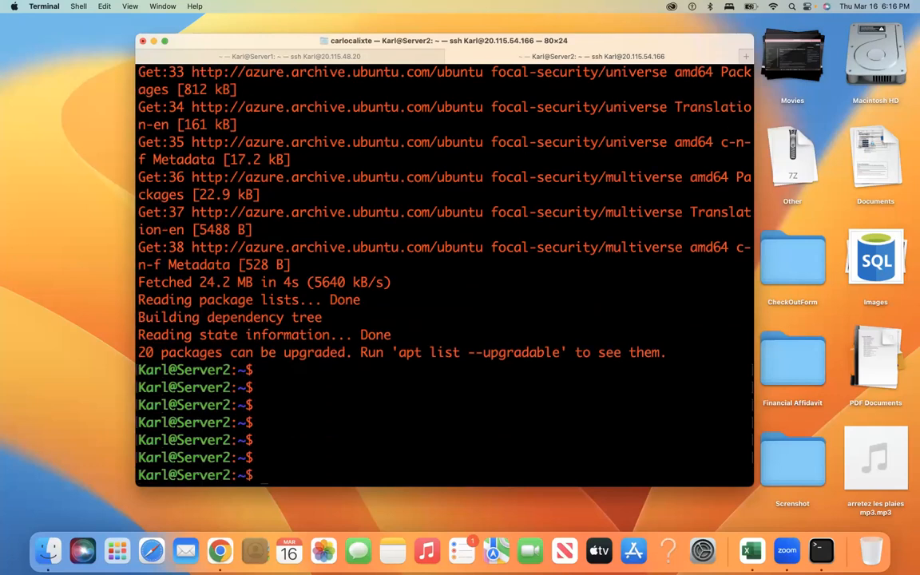
{"action": "key", "text": "Up"}
{"action": "key", "text": "BackSpace"}
{"action": "key", "text": "BackSpace"}
{"action": "key", "text": "BackSpace"}
{"action": "key", "text": "BackSpace"}
{"action": "key", "text": "BackSpace"}
Step: Install Apache2 on Server2 with sudo apt-get install apache2 -y
{"action": "type", "text": "-g"}
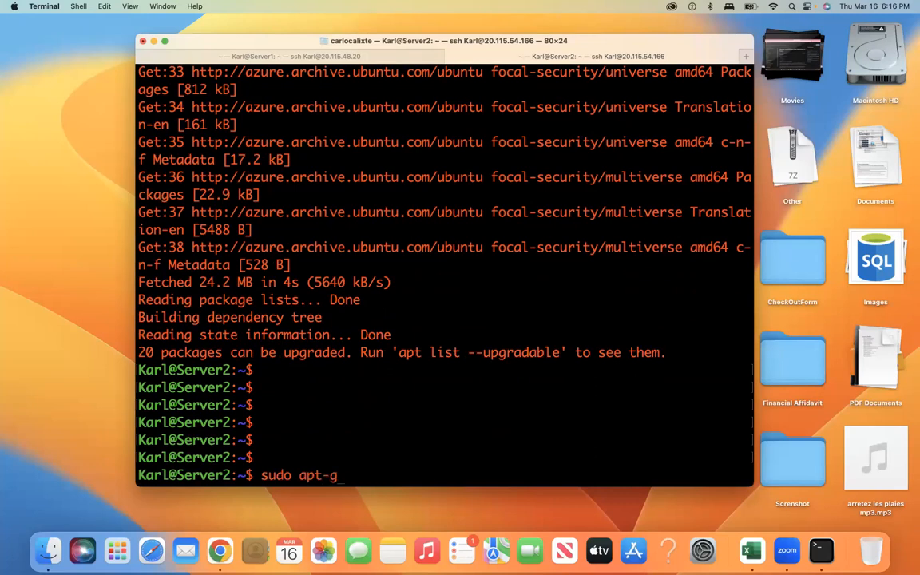
{"action": "type", "text": "et install ap"}
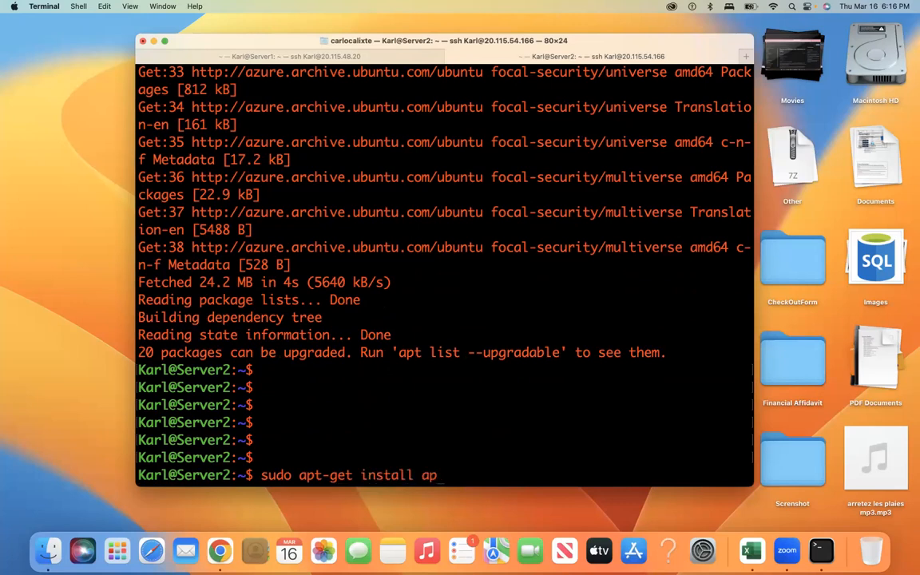
{"action": "type", "text": "ache2 -y"}
{"action": "key", "text": "Return"}
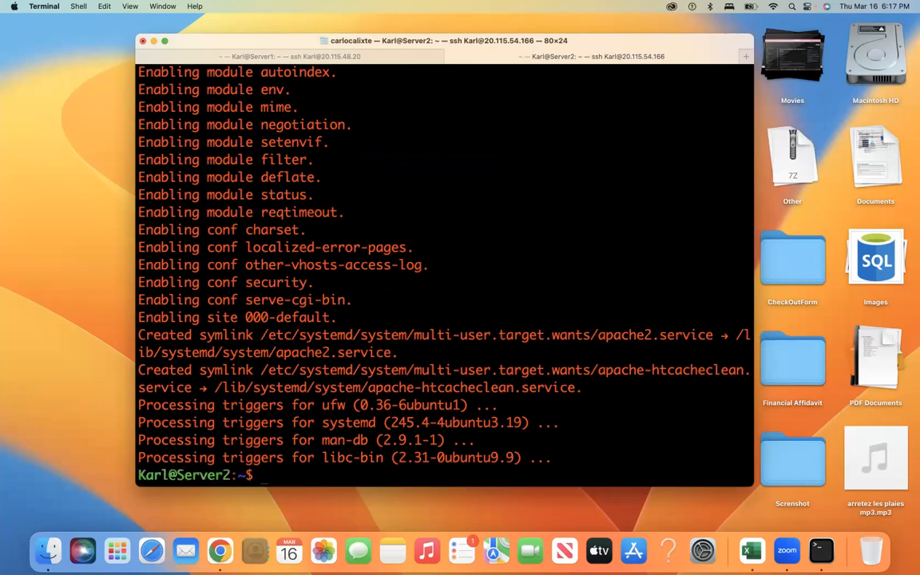
{"action": "key", "text": "Return"}
{"action": "key", "text": "Return"}
{"action": "key", "text": "Return"}
{"action": "key", "text": "Return"}
{"action": "key", "text": "Return"}
{"action": "key", "text": "Return"}
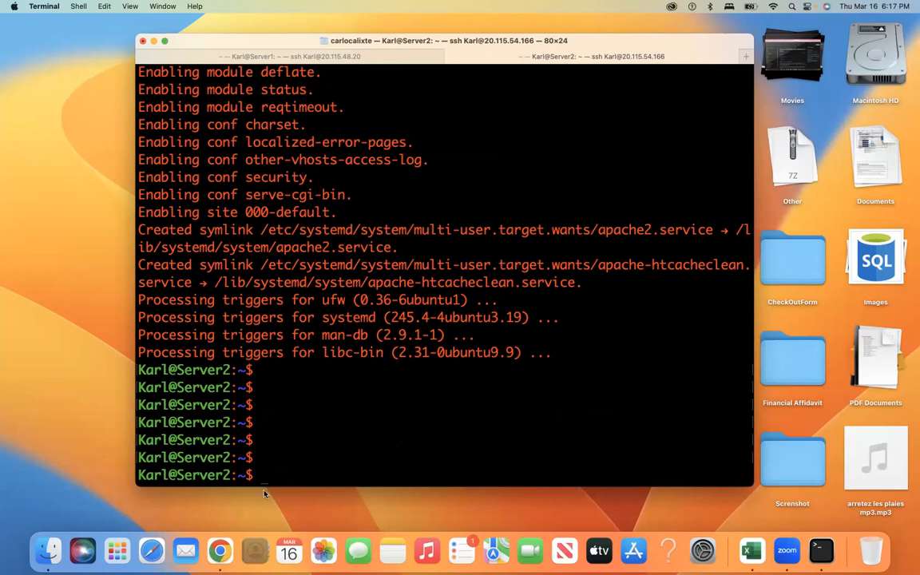
Step: Open Server2 from Azure's Virtual machines list and copy its public IP 20.115.54.166
{"action": "left_click", "coordinate": [220, 551]}
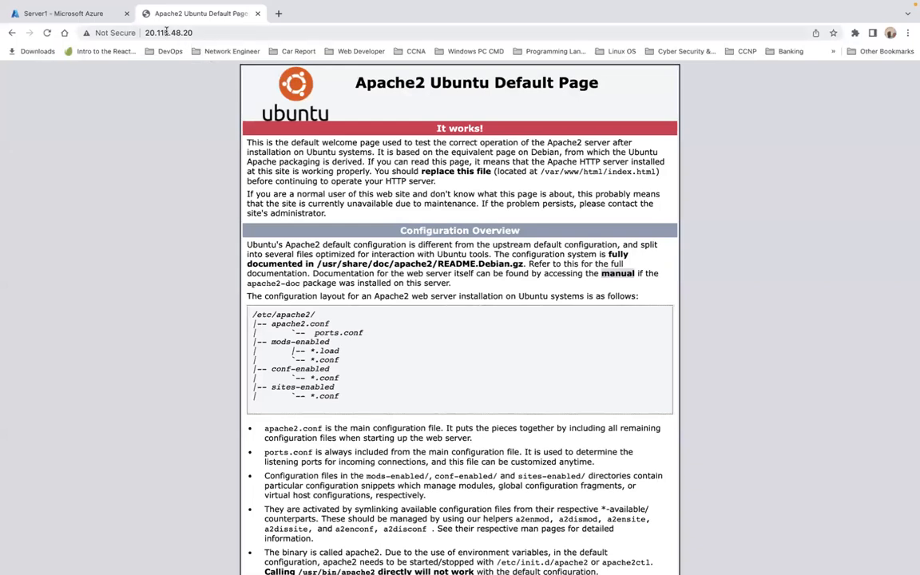
{"action": "left_click", "coordinate": [78, 14]}
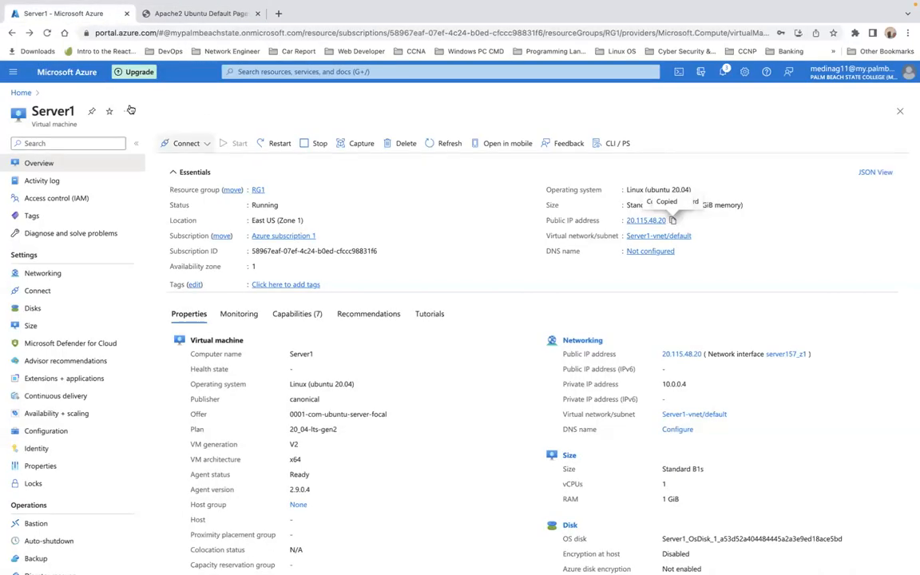
{"action": "left_click", "coordinate": [21, 93]}
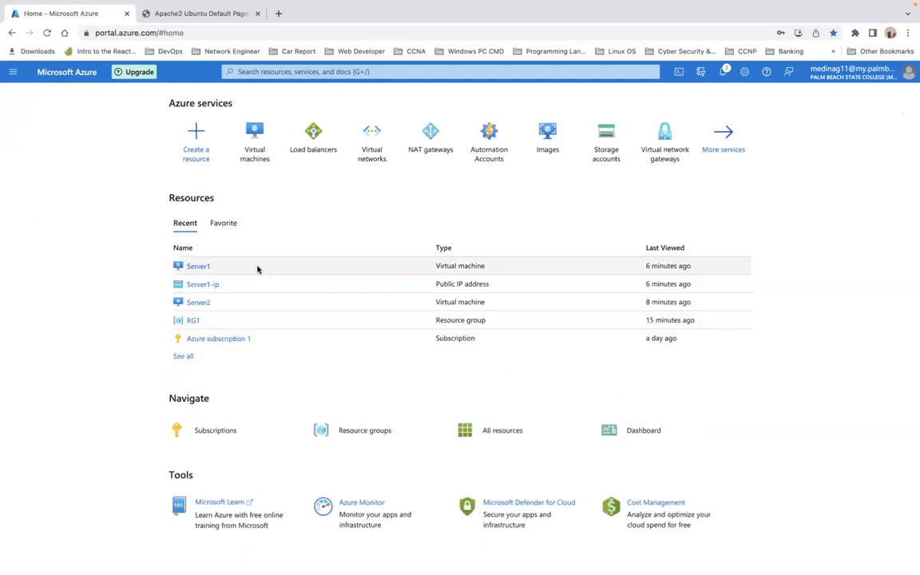
{"action": "left_click", "coordinate": [255, 149]}
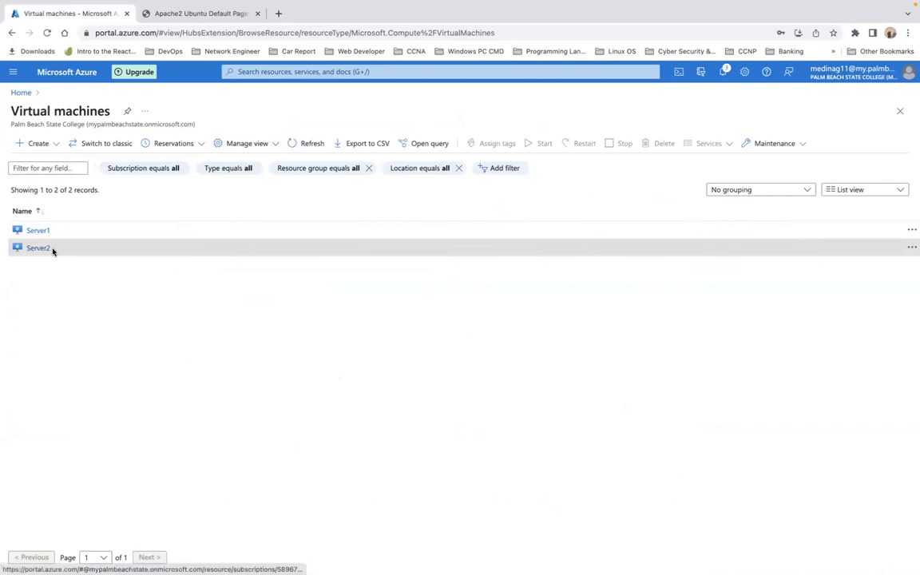
{"action": "left_click", "coordinate": [51, 249]}
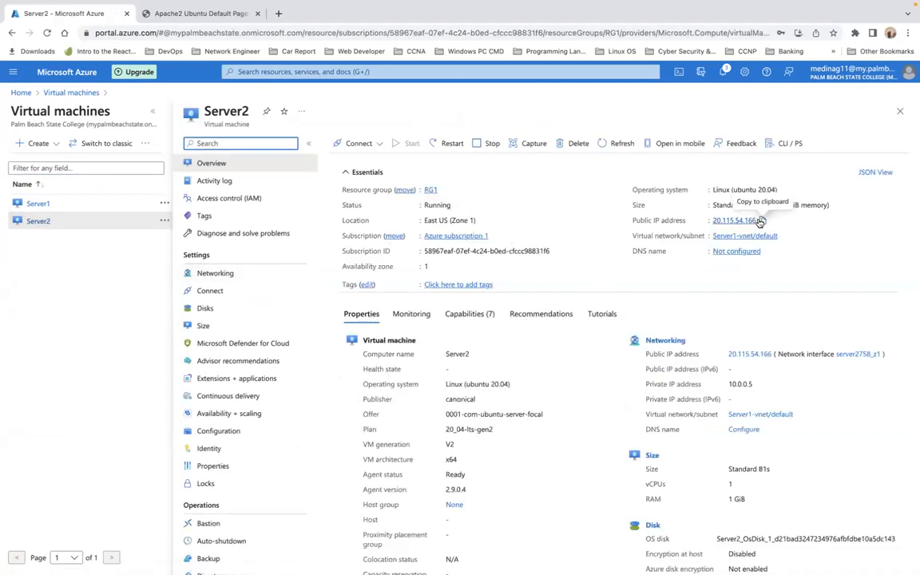
{"action": "left_click", "coordinate": [763, 220]}
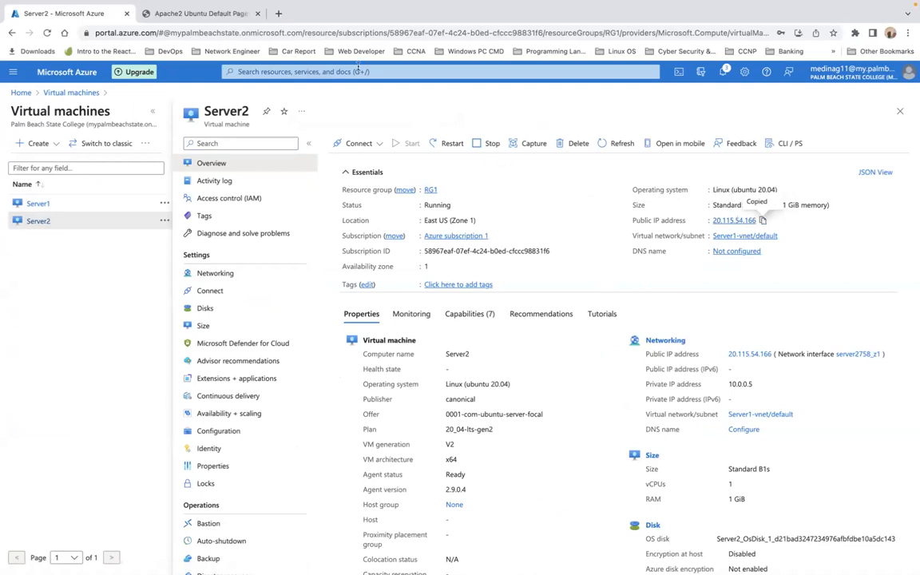
Step: Load 20.115.54.166 in a new tab past the warning and compare its Apache page with Server1's
{"action": "left_click", "coordinate": [279, 15]}
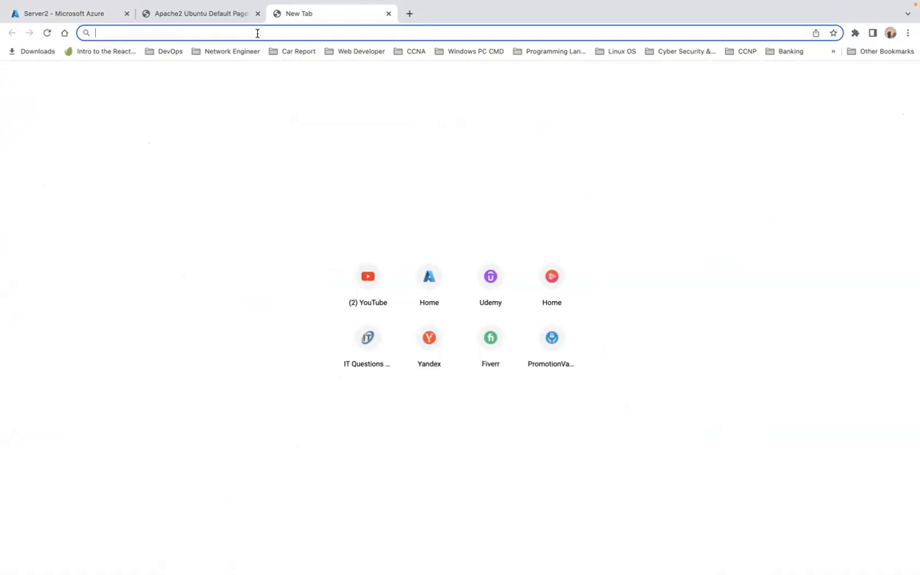
{"action": "key", "text": "super+v"}
{"action": "key", "text": "Return"}
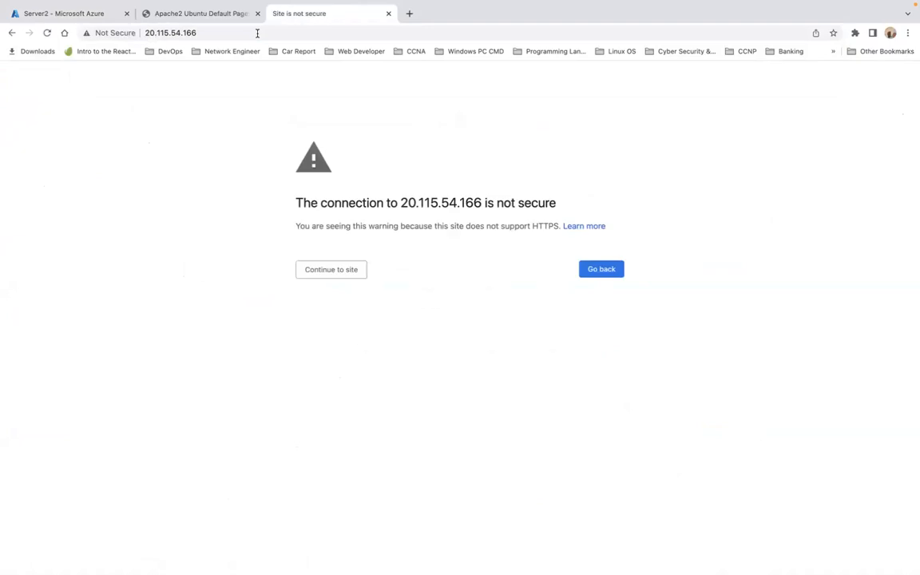
{"action": "left_click", "coordinate": [332, 268]}
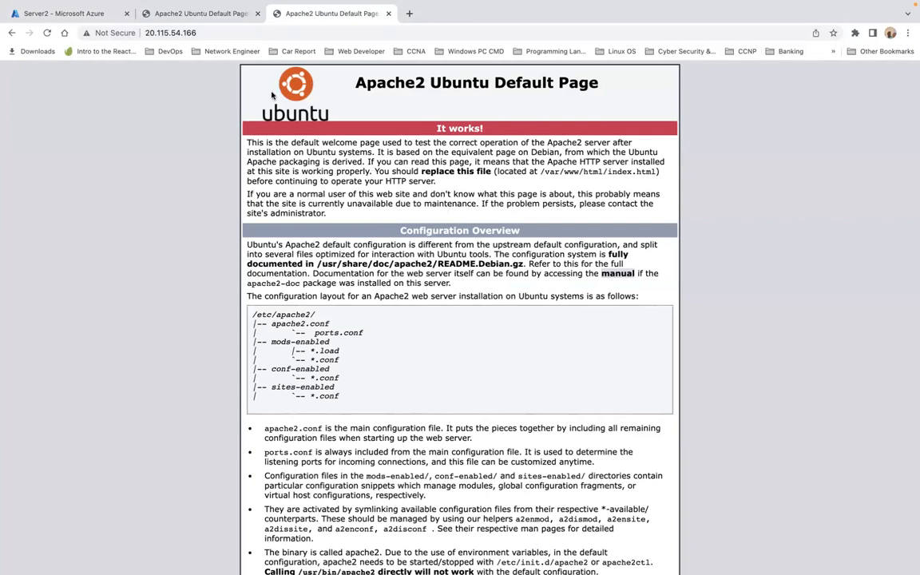
{"action": "left_click", "coordinate": [187, 16]}
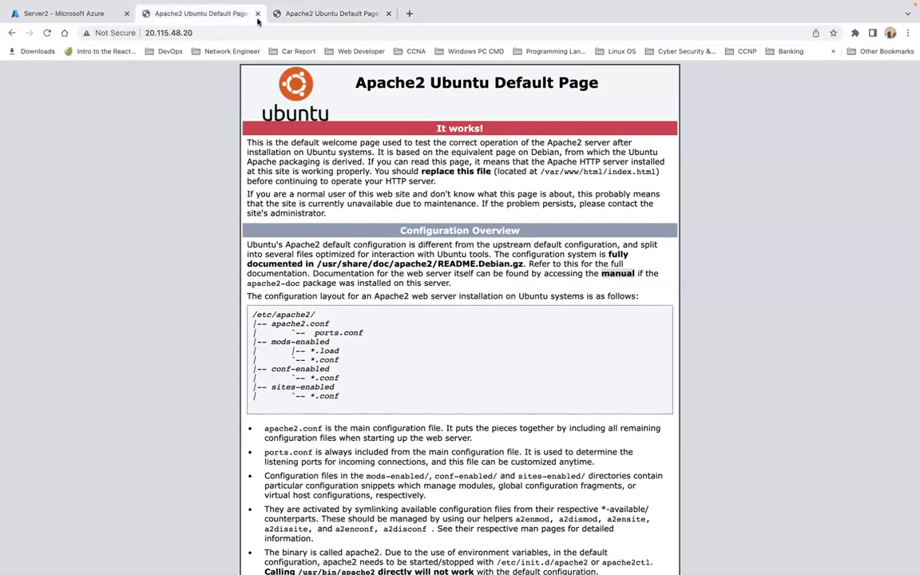
{"action": "left_click", "coordinate": [298, 16]}
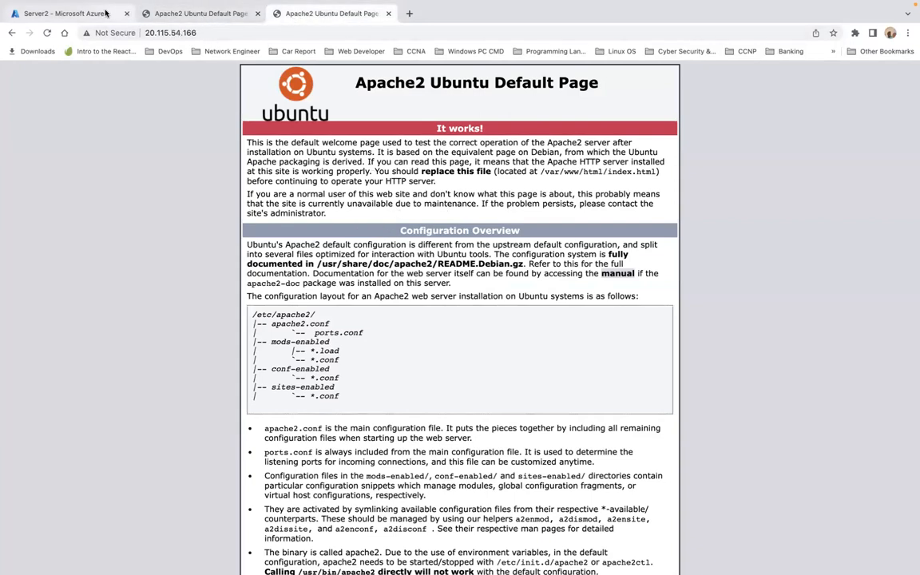
{"action": "left_click", "coordinate": [170, 18]}
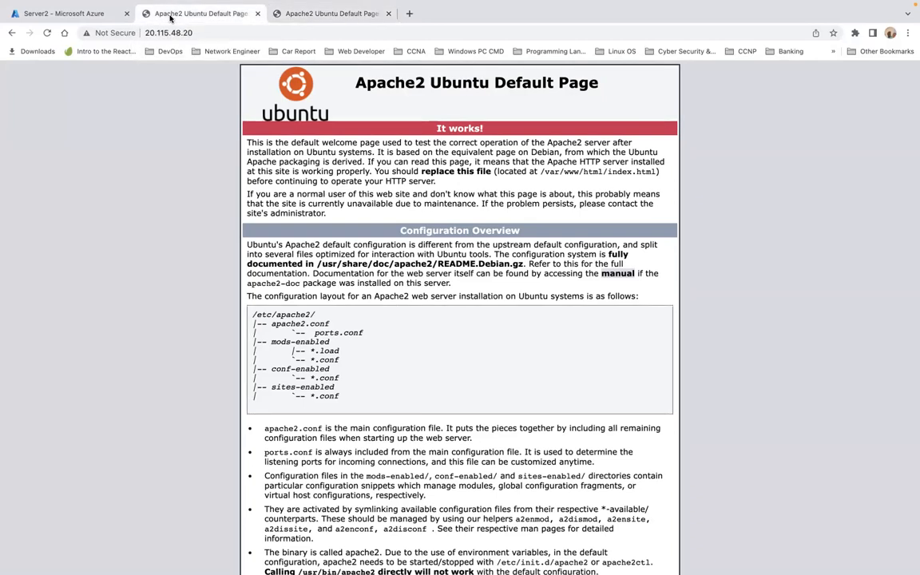
{"action": "key", "text": "super+Tab"}
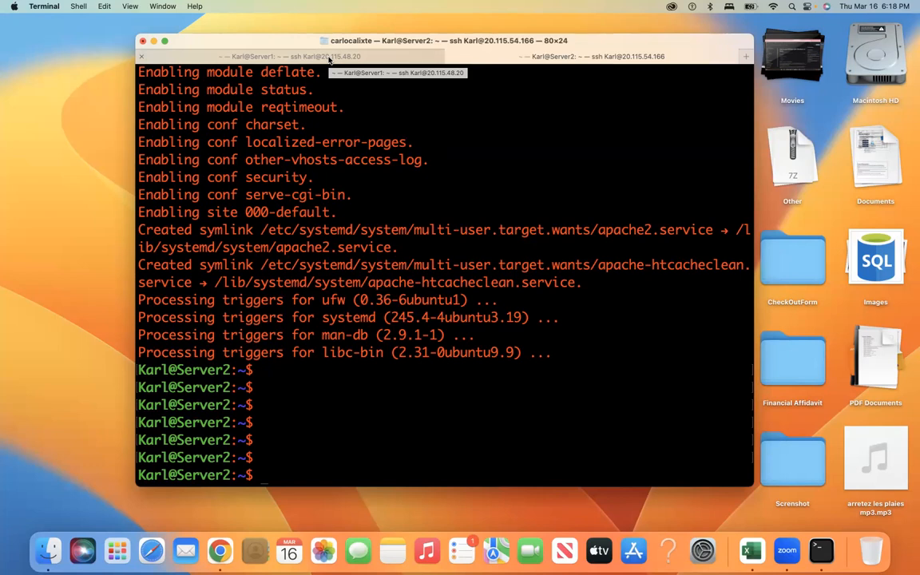
Step: Recall the Apache install command on Server2 and erase it down to just 'sudo'
{"action": "key", "text": "super+v"}
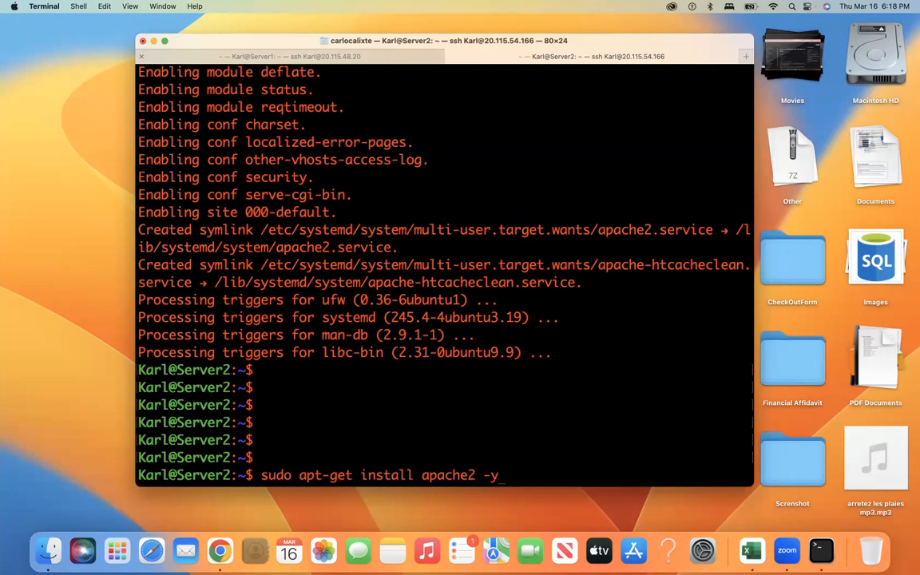
{"action": "key", "text": "BackSpace"}
{"action": "key", "text": "BackSpace"}
{"action": "key", "text": "BackSpace"}
{"action": "key", "text": "BackSpace"}
{"action": "key", "text": "BackSpace"}
{"action": "key", "text": "BackSpace"}
{"action": "key", "text": "BackSpace"}
{"action": "key", "text": "BackSpace"}
{"action": "key", "text": "BackSpace"}
{"action": "key", "text": "BackSpace"}
{"action": "key", "text": "BackSpace"}
{"action": "key", "text": "BackSpace"}
{"action": "key", "text": "BackSpace"}
{"action": "key", "text": "BackSpace"}
{"action": "key", "text": "BackSpace"}
{"action": "key", "text": "BackSpace"}
{"action": "key", "text": "BackSpace"}
{"action": "key", "text": "BackSpace"}
{"action": "key", "text": "BackSpace"}
{"action": "key", "text": "BackSpace"}
{"action": "key", "text": "BackSpace"}
{"action": "key", "text": "BackSpace"}
{"action": "key", "text": "BackSpace"}
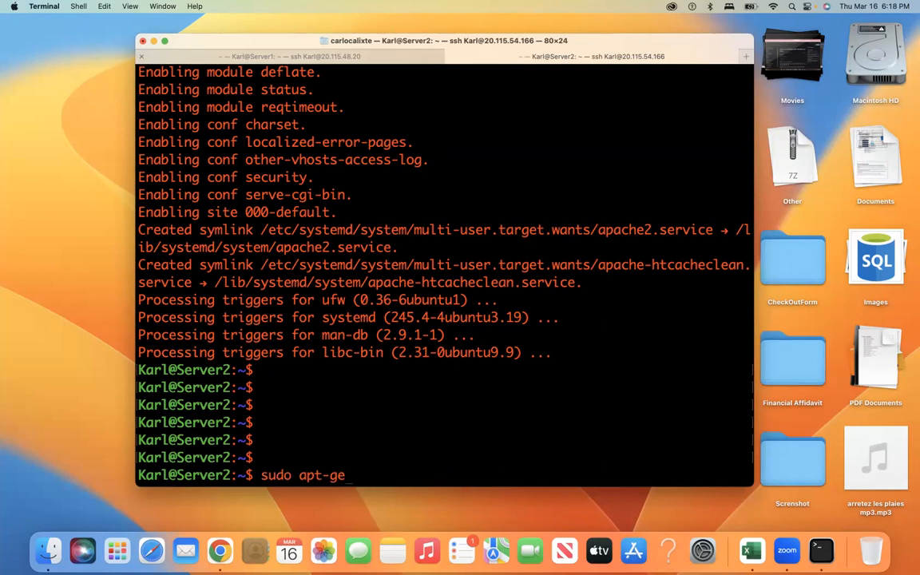
{"action": "key", "text": "BackSpace"}
{"action": "key", "text": "BackSpace"}
{"action": "key", "text": "BackSpace"}
Step: Type echo "<h1><font color = red > I AM THE PRIMARY SERVER1<font>" after sudo
{"action": "type", "text": "su"}
{"action": "key", "text": "BackSpace"}
{"action": "key", "text": "BackSpace"}
{"action": "type", "text": "echo \"<h1>"}
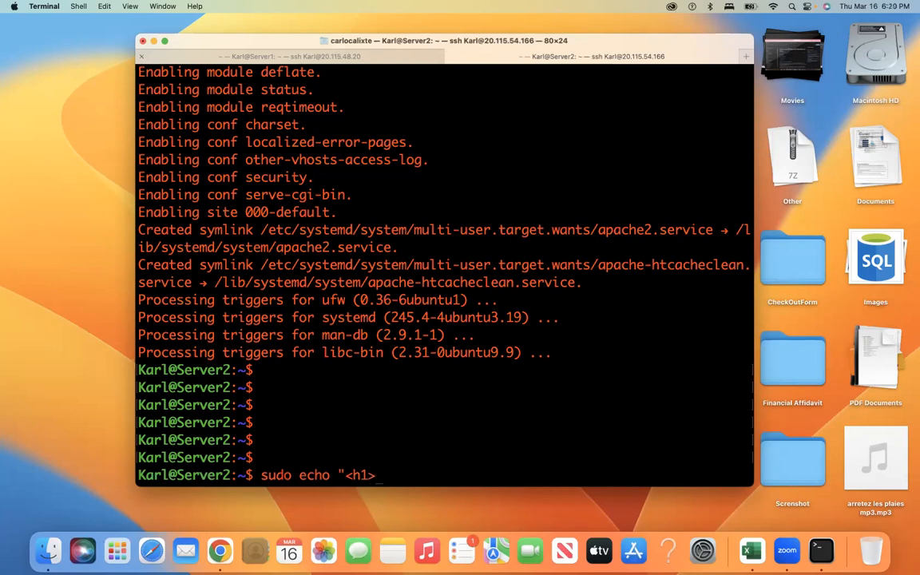
{"action": "type", "text": "<font color = "}
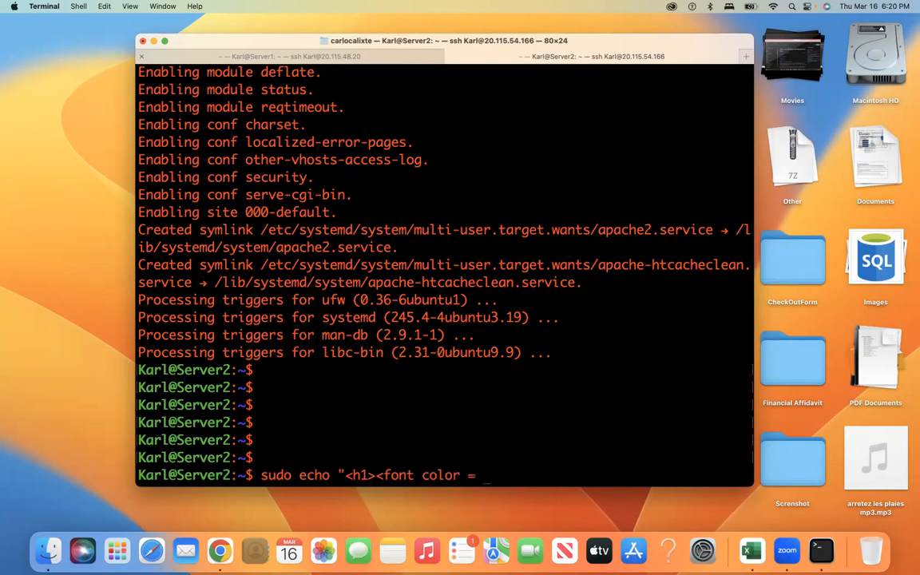
{"action": "type", "text": "red > I AM "}
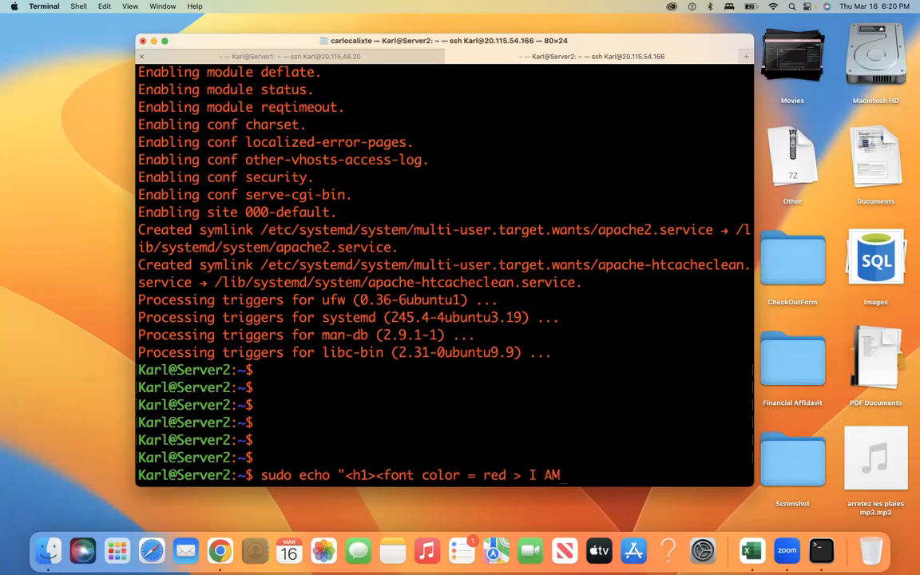
{"action": "type", "text": "THE PRIMARY"}
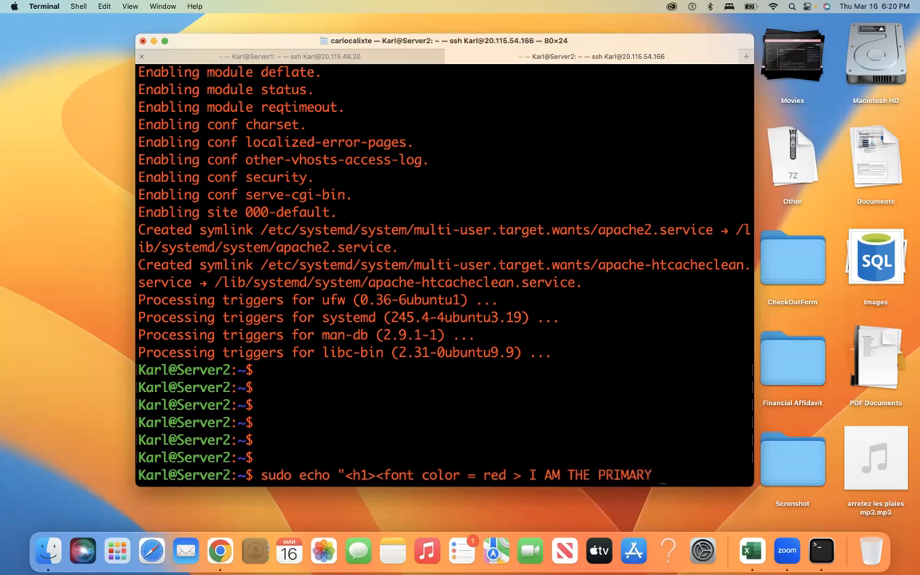
{"action": "type", "text": " SERVER1"}
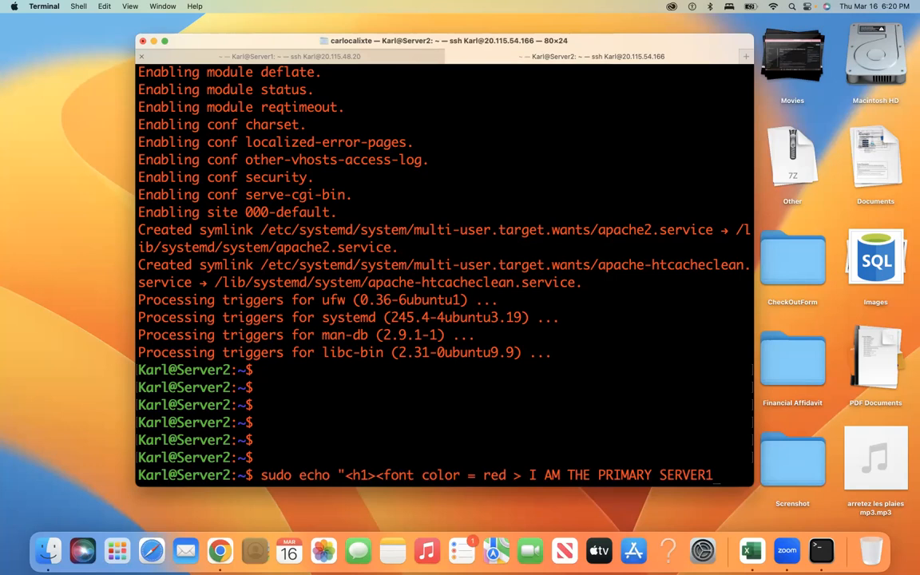
{"action": "type", "text": "<font"}
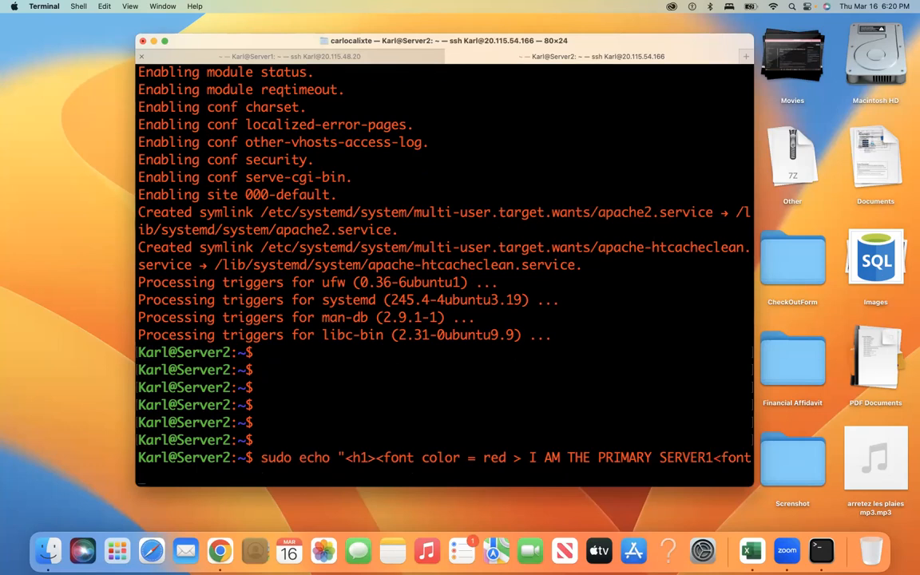
{"action": "type", "text": ">"}
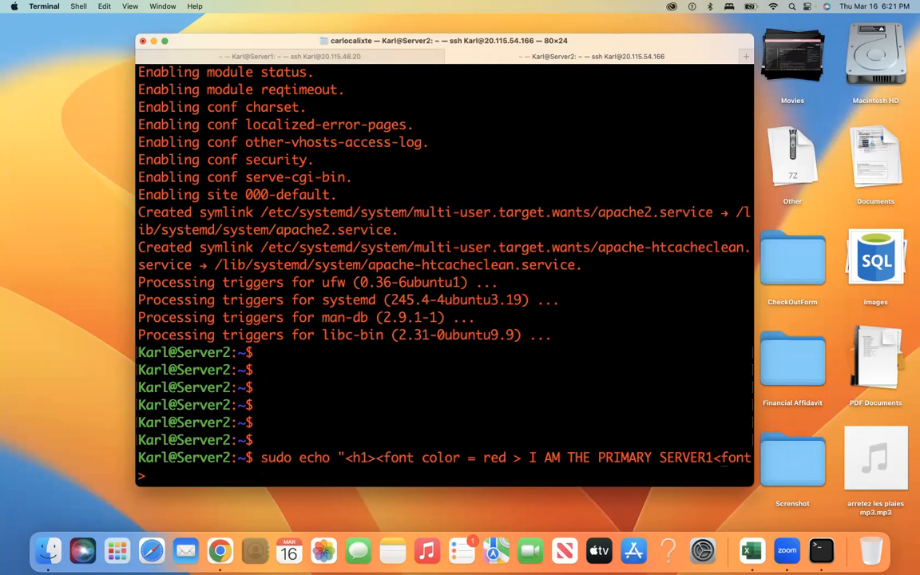
{"action": "type", "text": "/"}
{"action": "type", "text": "\" >/"}
{"action": "type", "text": "var/wwww"}
{"action": "key", "text": "BackSpace"}
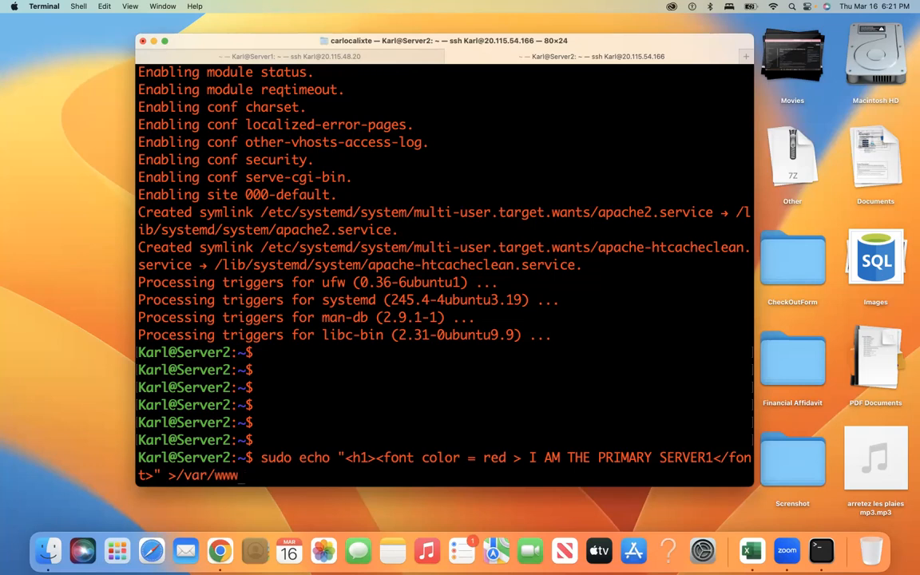
{"action": "type", "text": ".html/index"}
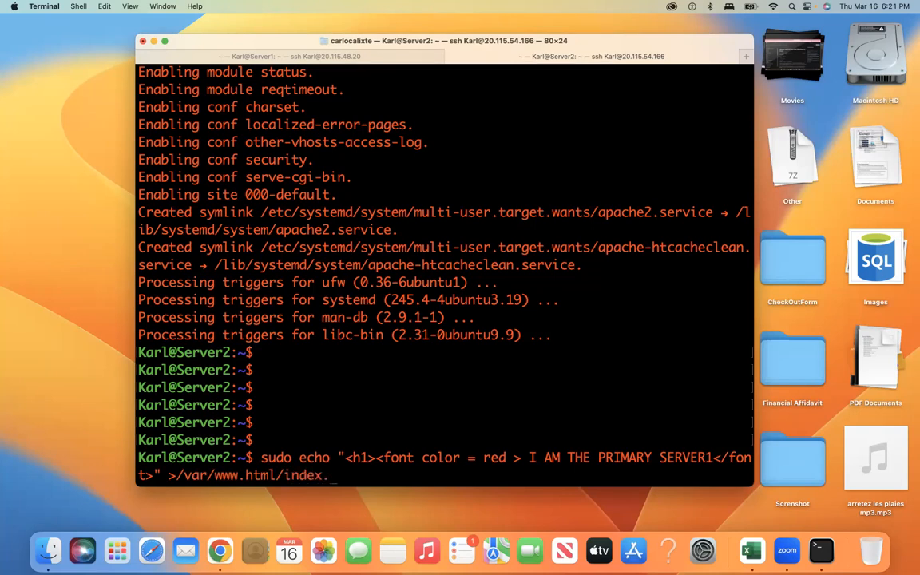
{"action": "type", "text": ".html"}
{"action": "key", "text": "Return"}
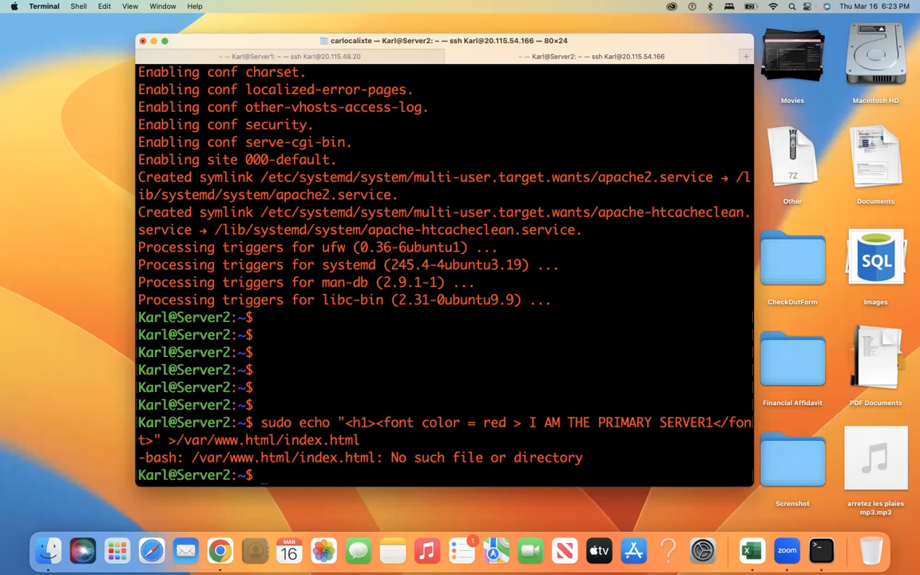
{"action": "key", "text": "Return"}
{"action": "key", "text": "Return"}
{"action": "key", "text": "Return"}
{"action": "key", "text": "Return"}
{"action": "key", "text": "Return"}
Step: At the Server2 prompt, enter 'sudo chmod 777 -R /var/www/html/' without running it yet
Step: Run 'sudo chmod 777 -R /var/www/html/' on Server2 and retry the red-heading echo, which still reports no such file
{"action": "type", "text": "sudo "}
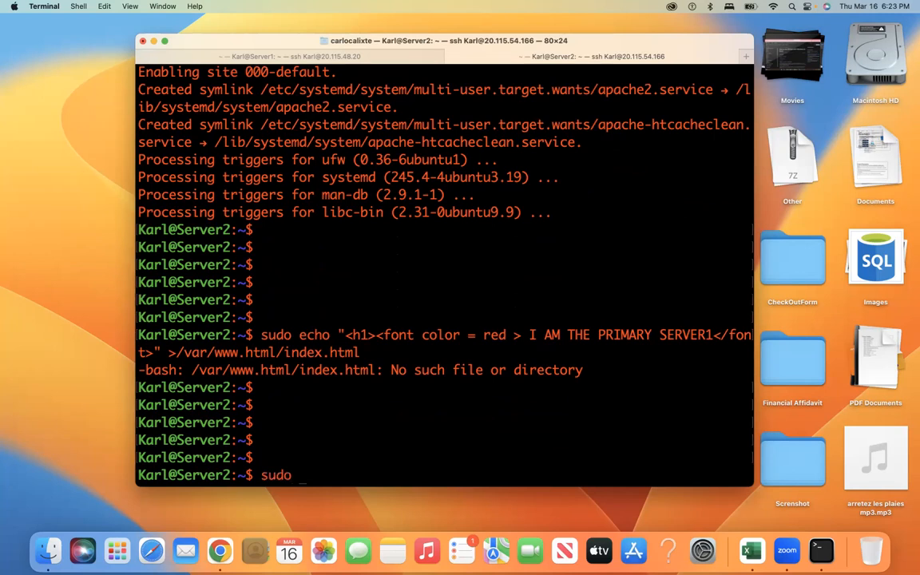
{"action": "type", "text": "chmod"}
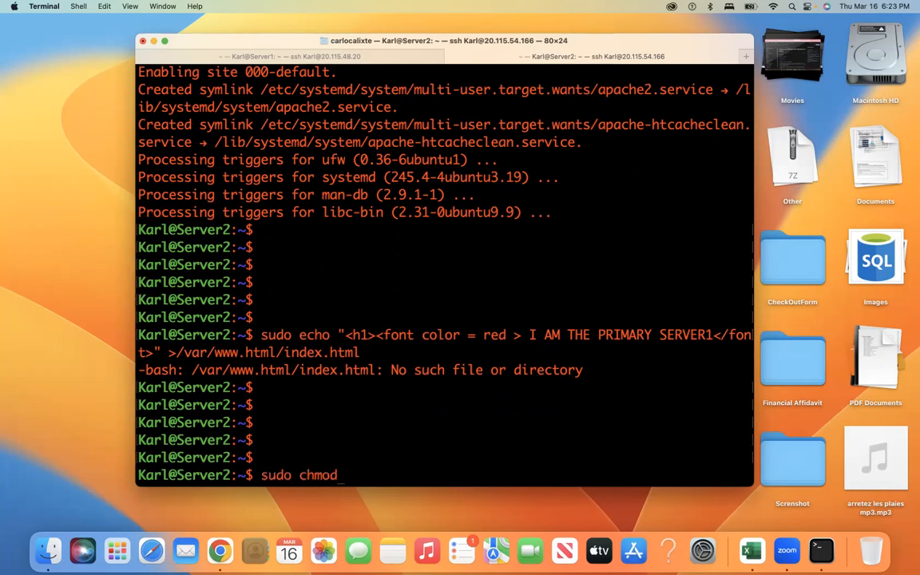
{"action": "type", "text": " 777 -R /var/www/html/"}
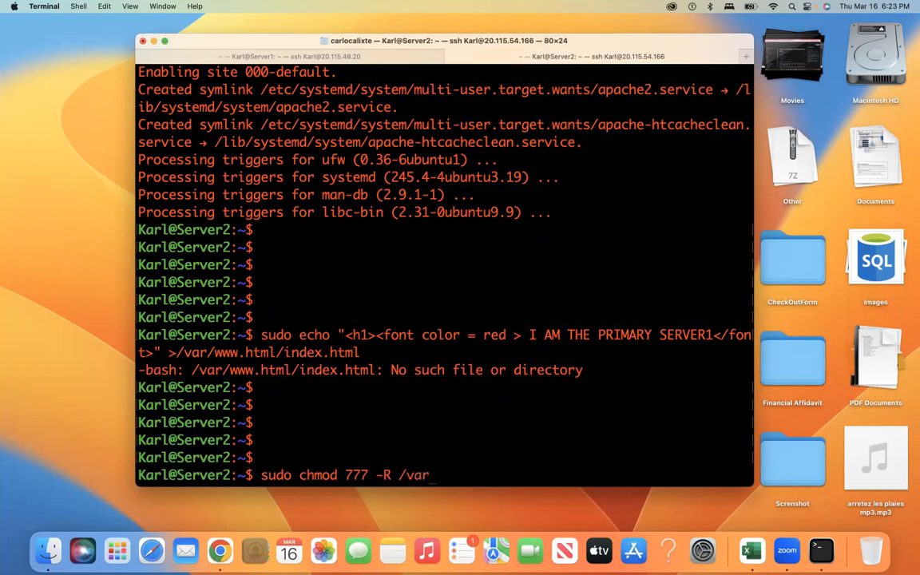
Step: At the Server2 prompt, enter 'sudo chmod 777 -R /var/www/html/' without running it yet
Step: Run 'sudo chmod 777 -R /var/www/html/' on Server2 and retry the red-heading echo, which still reports no such file
{"action": "type", "text": "/www/html/"}
{"action": "key", "text": "Return"}
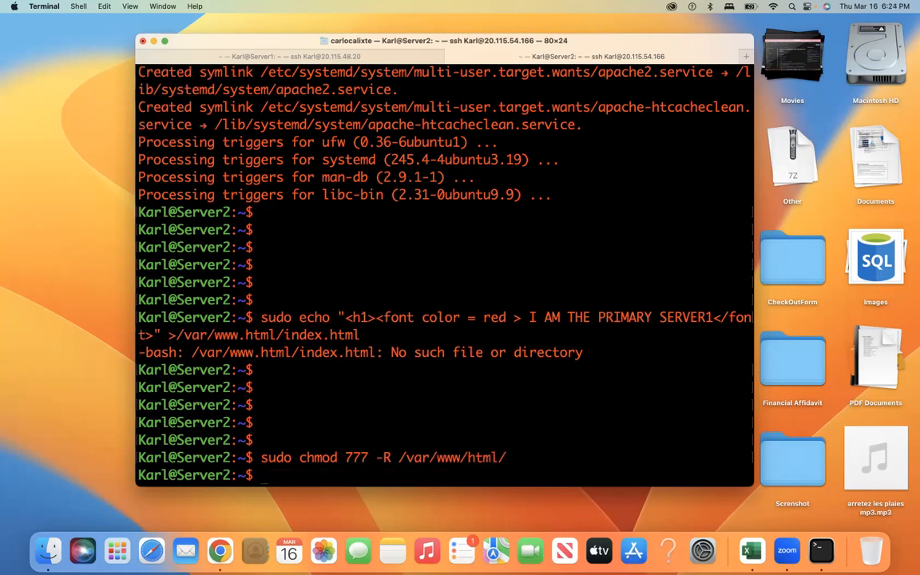
{"action": "key", "text": "Up"}
{"action": "key", "text": "Up"}
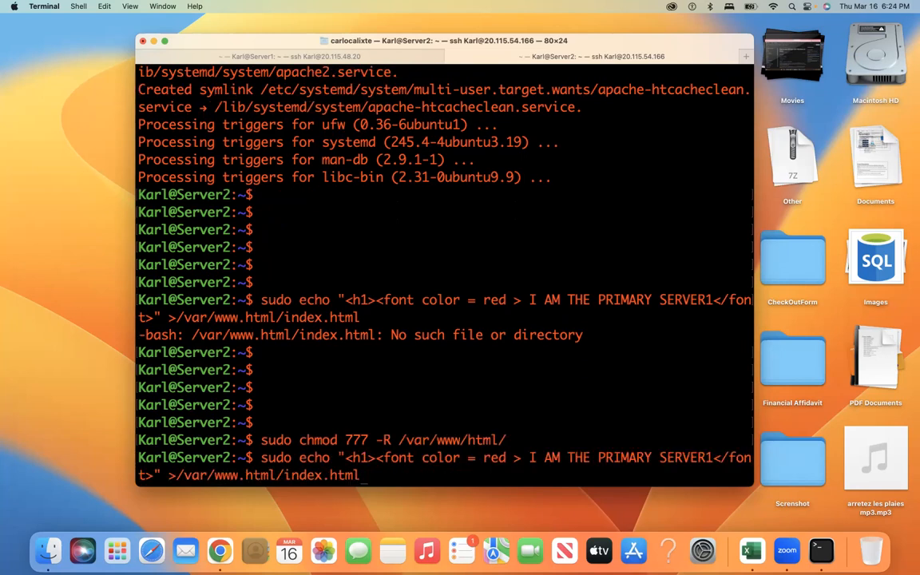
{"action": "key", "text": "Return"}
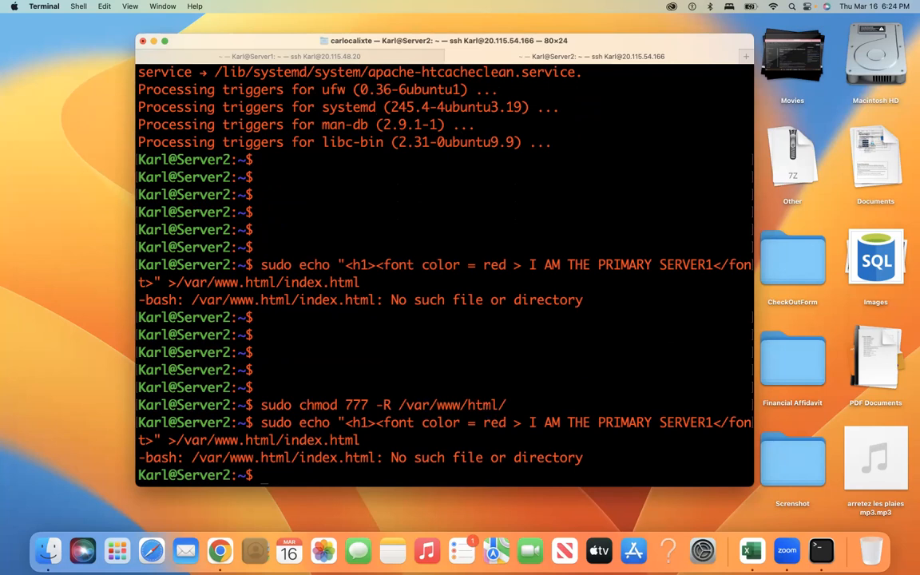
Step: Recall the red-heading index.html echo command at the Server2 prompt and make Terminal full screen
{"action": "key", "text": "Return"}
{"action": "key", "text": "Return"}
{"action": "key", "text": "Return"}
{"action": "key", "text": "Return"}
{"action": "key", "text": "Return"}
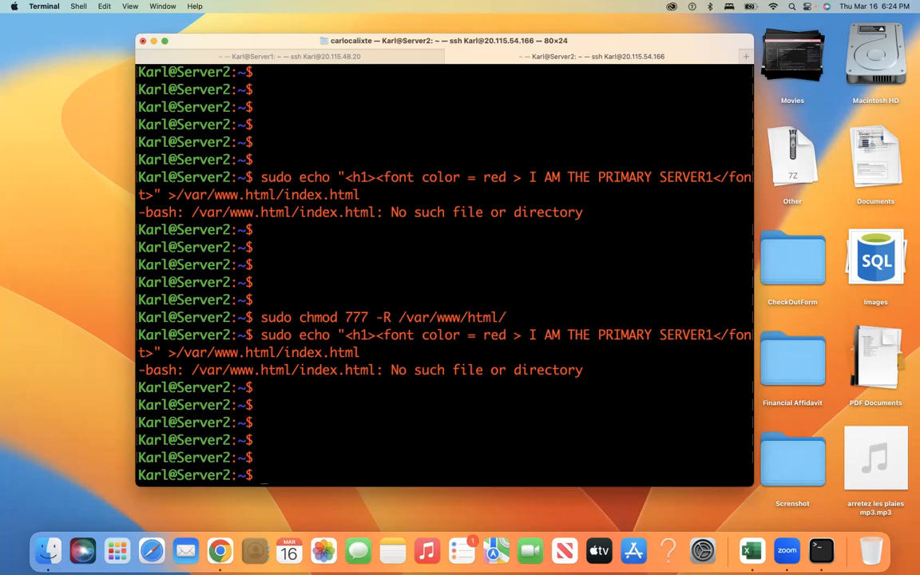
{"action": "key", "text": "Up"}
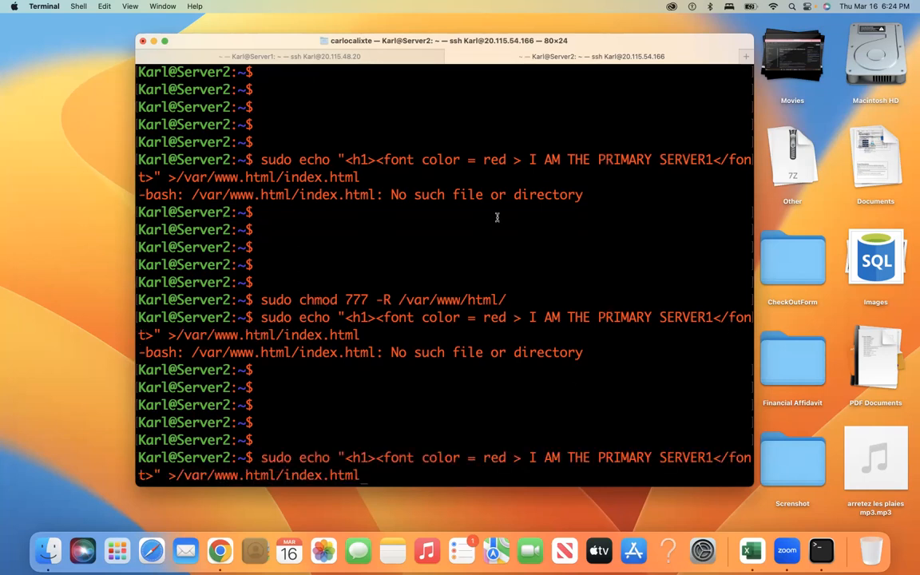
{"action": "left_click", "coordinate": [165, 41]}
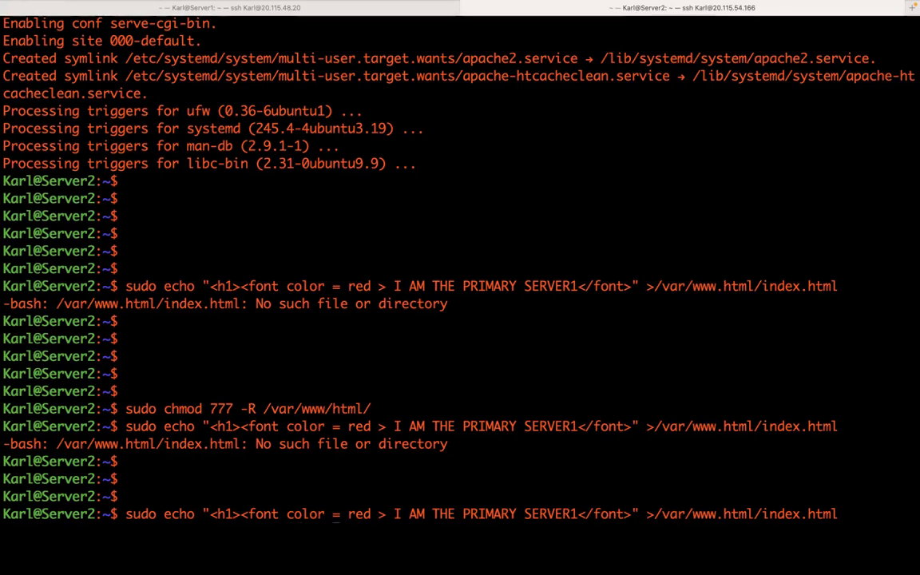
Step: Tighten the echo to color=red, close it with </h1>, and rerun it; still no such file
{"action": "key", "text": "BackSpace"}
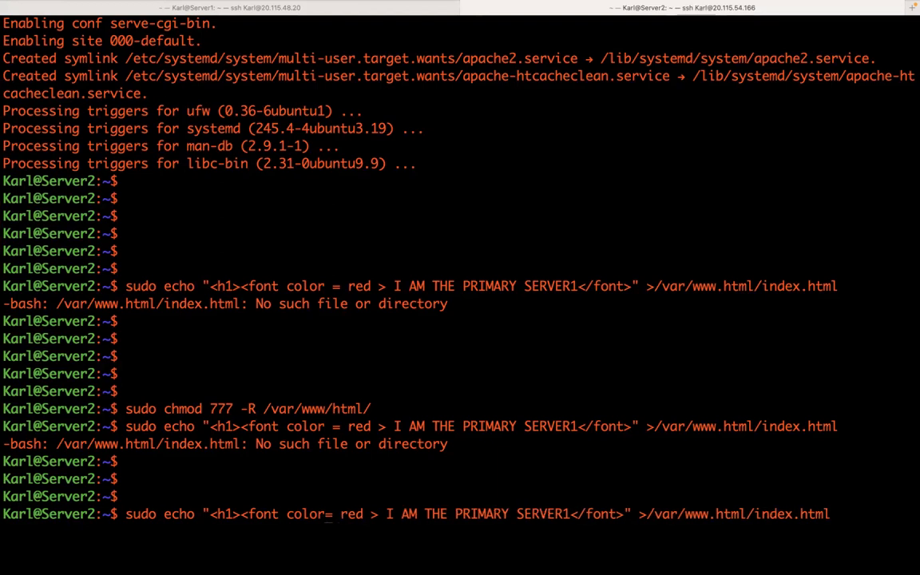
{"action": "key", "text": "Right"}
{"action": "key", "text": "Right"}
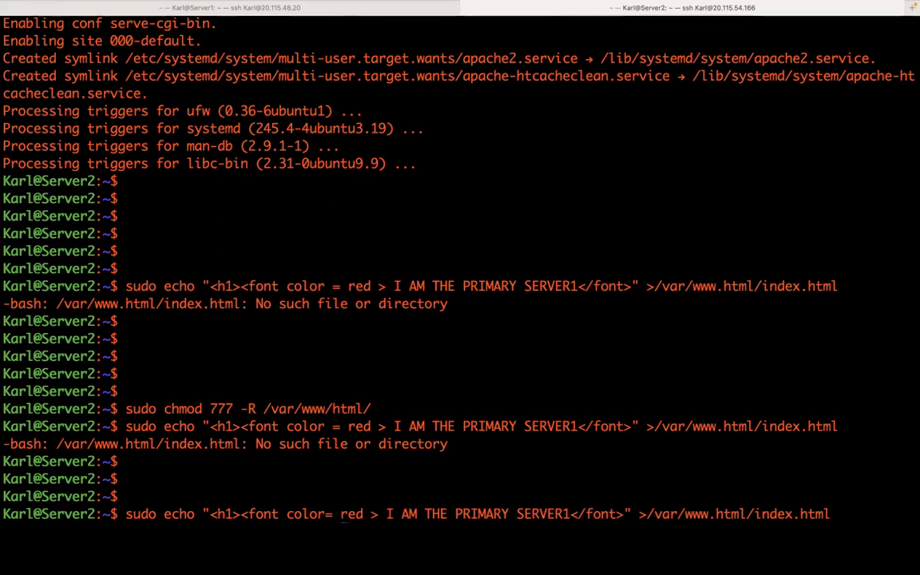
{"action": "key", "text": "BackSpace"}
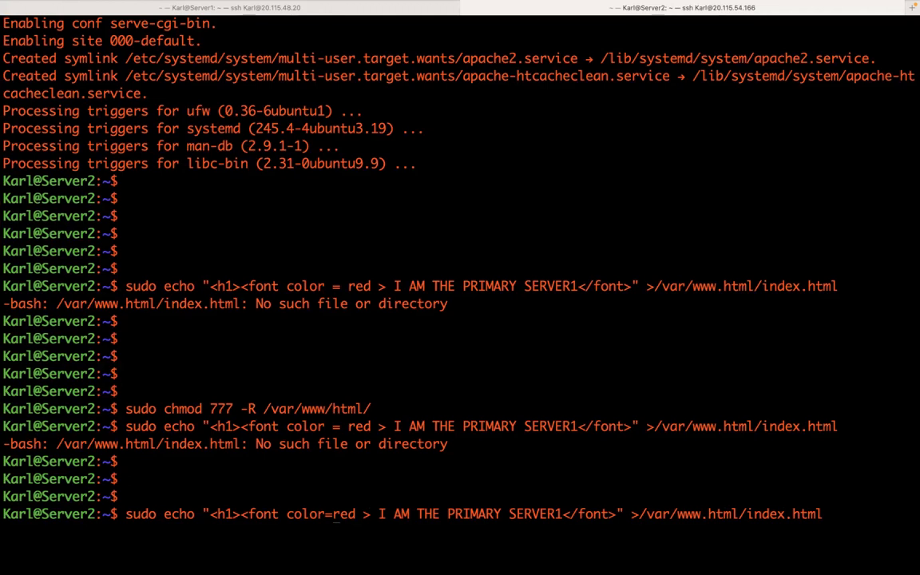
{"action": "key", "text": "Right"}
{"action": "key", "text": "Right"}
{"action": "key", "text": "Right"}
{"action": "key", "text": "Right"}
{"action": "key", "text": "BackSpace"}
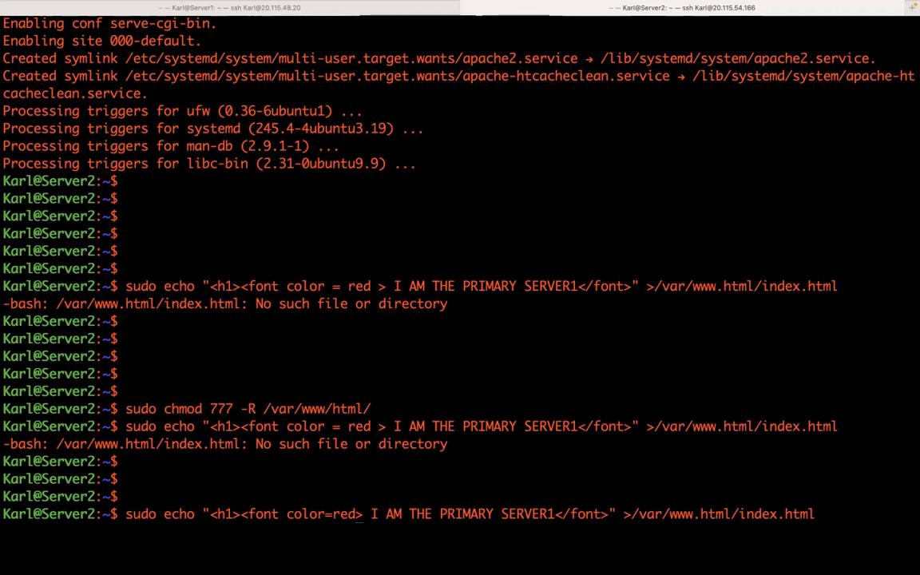
{"action": "key", "text": "Right"}
{"action": "key", "text": "Right"}
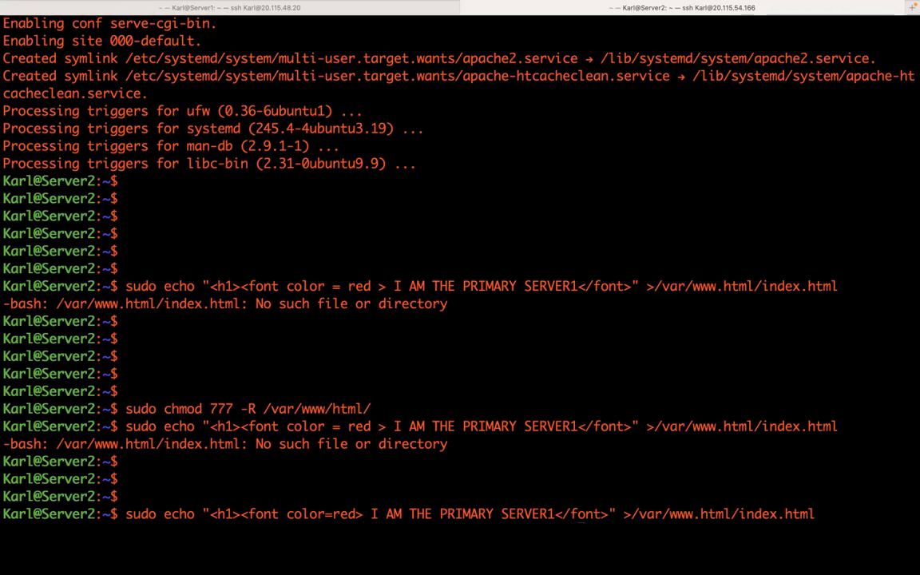
{"action": "key", "text": "Right"}
{"action": "key", "text": "Right"}
{"action": "key", "text": "Right"}
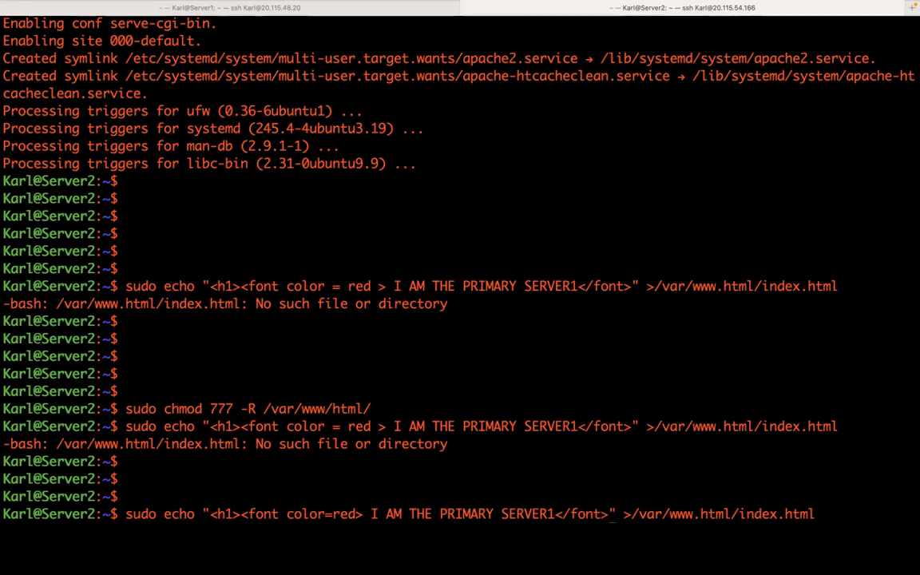
{"action": "type", "text": "</"}
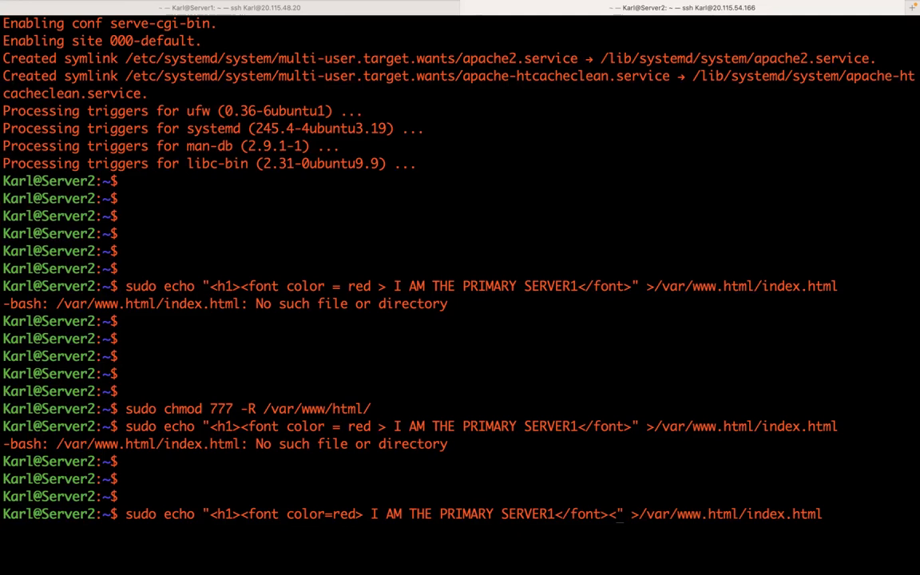
{"action": "type", "text": "h1>"}
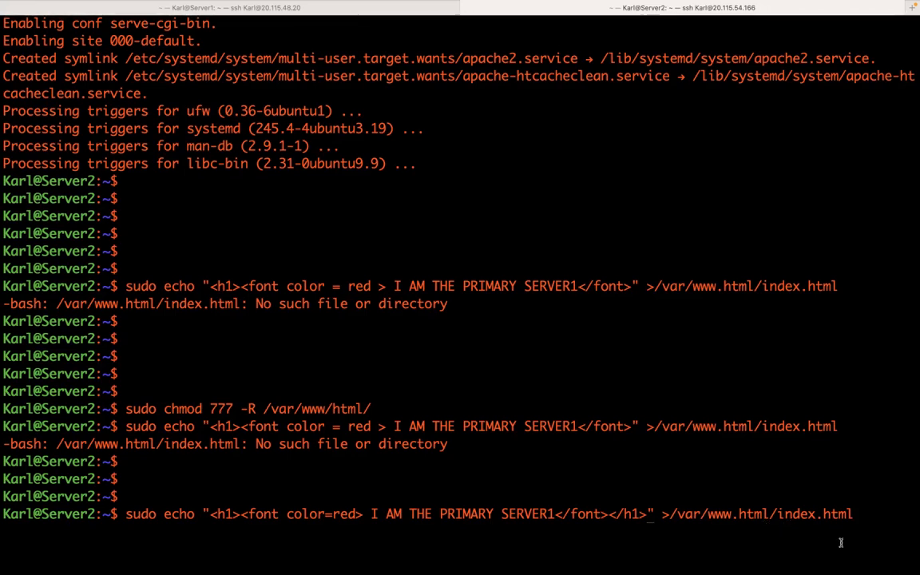
{"action": "key", "text": "Return"}
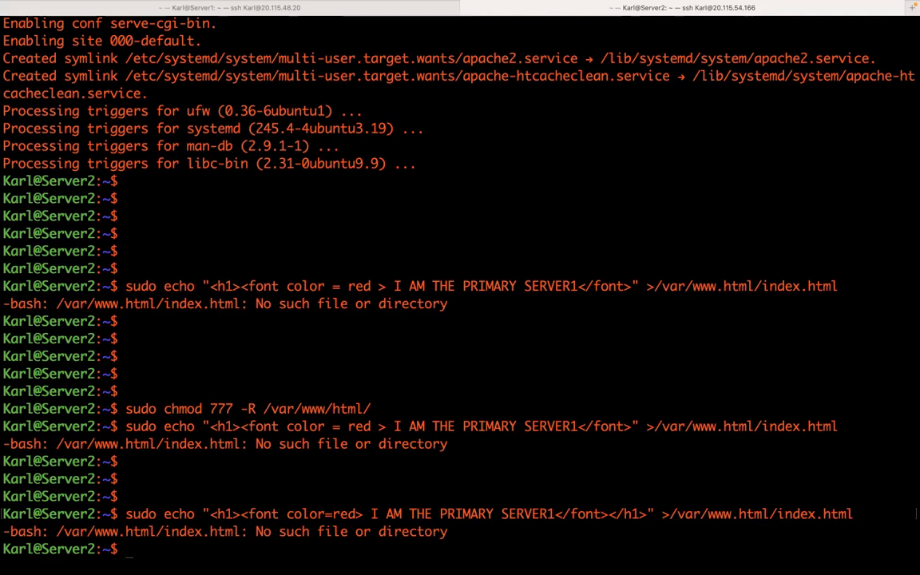
{"action": "key", "text": "Up"}
{"action": "key", "text": "Up"}
{"action": "key", "text": "Up"}
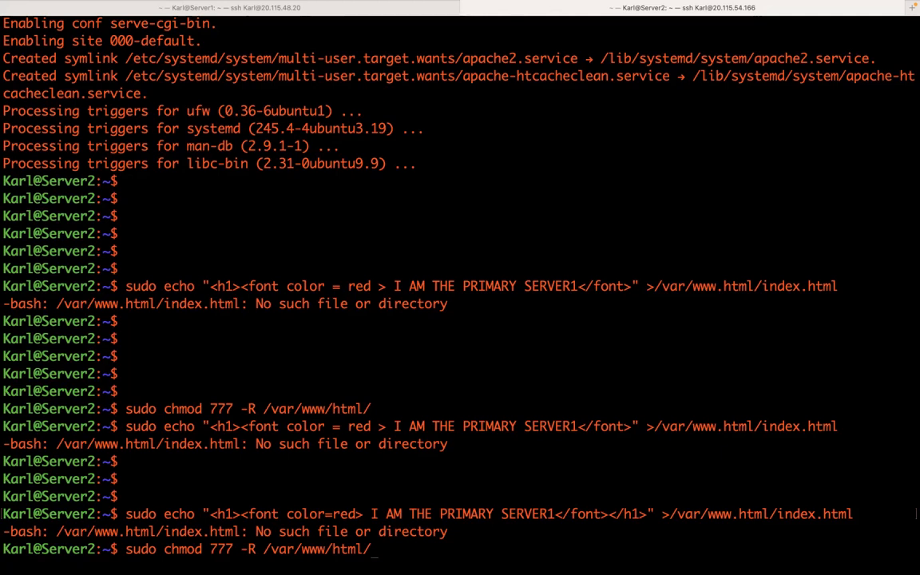
Step: Rerun chmod 777 -R /var/www/html/ and the color=red echo, which again fails with no such file
{"action": "key", "text": "Return"}
{"action": "key", "text": "Up"}
{"action": "key", "text": "Up"}
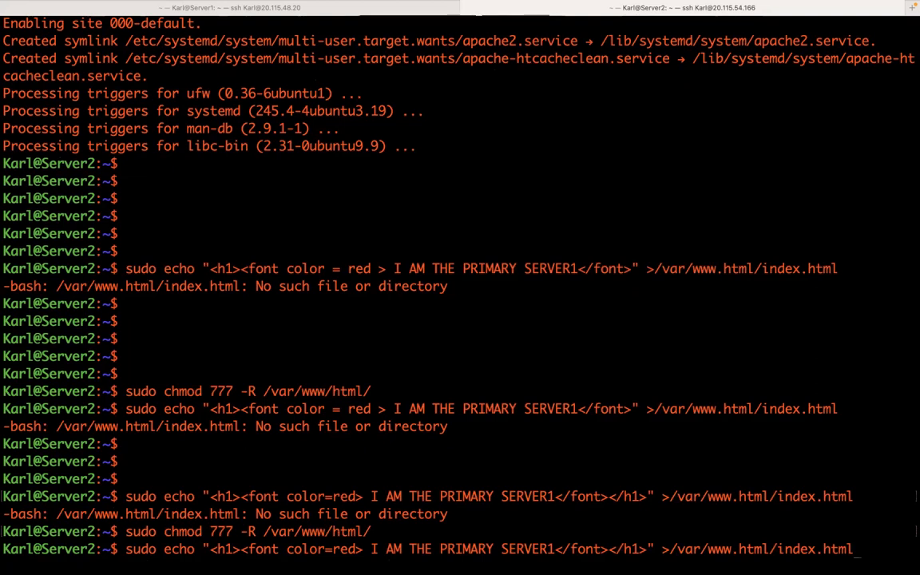
{"action": "key", "text": "Return"}
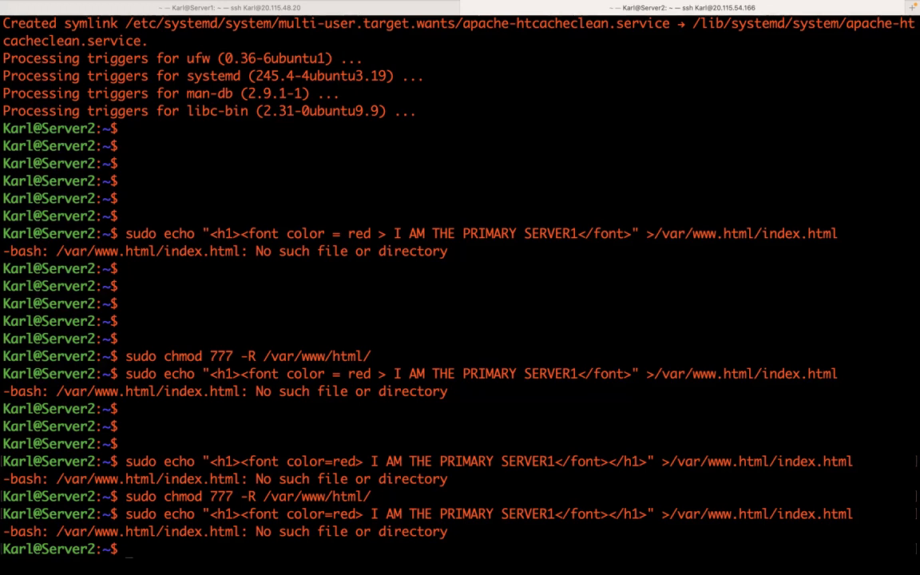
{"action": "key", "text": "Return"}
{"action": "key", "text": "Return"}
{"action": "key", "text": "Return"}
{"action": "key", "text": "Return"}
{"action": "key", "text": "Return"}
{"action": "key", "text": "Return"}
{"action": "key", "text": "Return"}
{"action": "key", "text": "Return"}
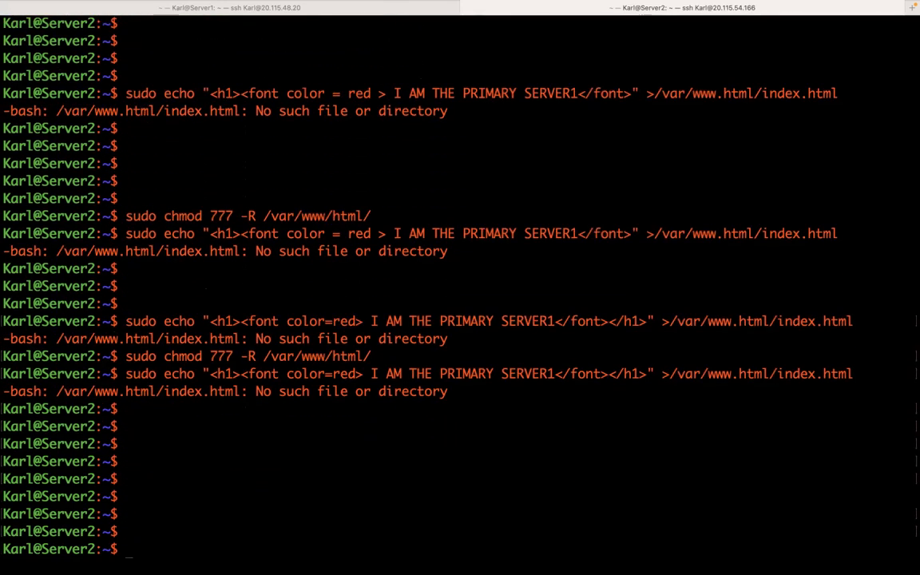
{"action": "key", "text": "Up"}
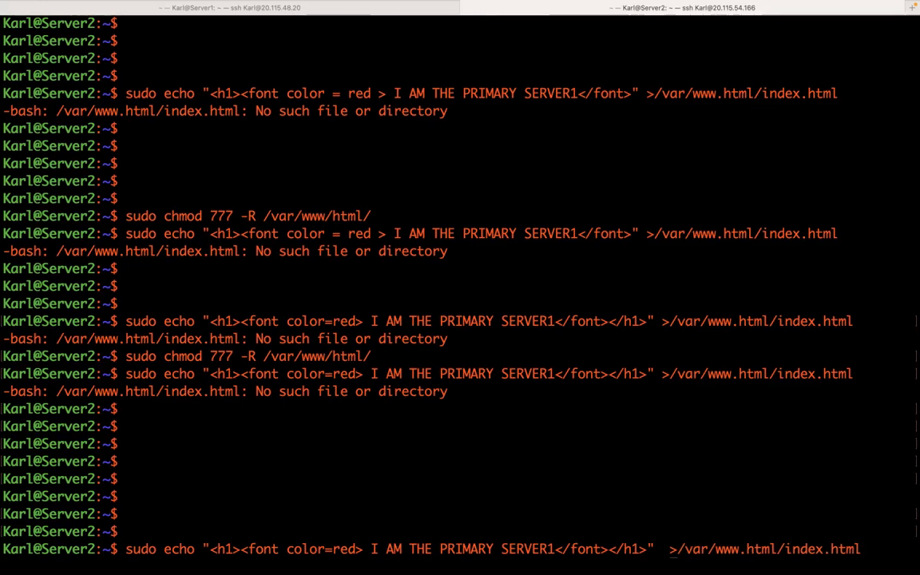
Step: Correct the echo's output path to /var/www/html/index.html and run it without error
{"action": "key", "text": "BackSpace"}
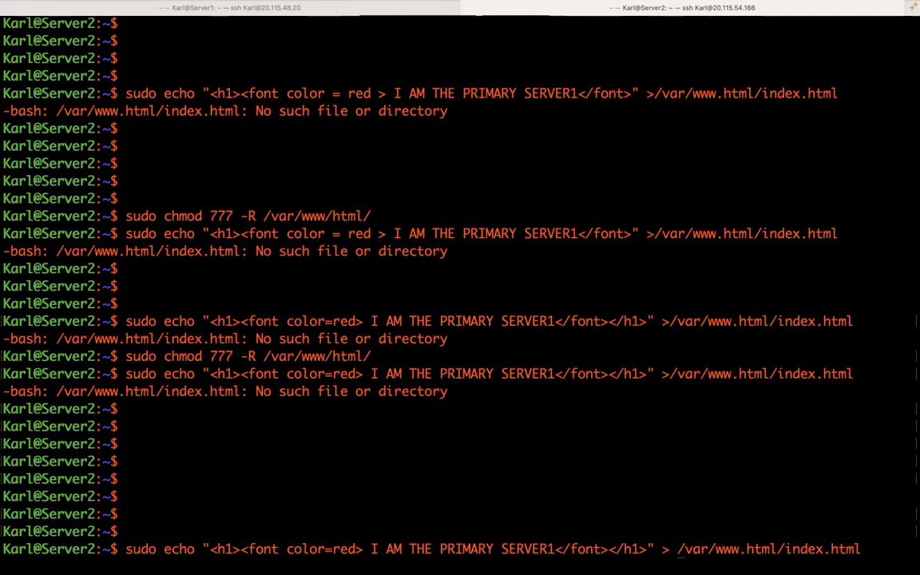
{"action": "key", "text": "Return"}
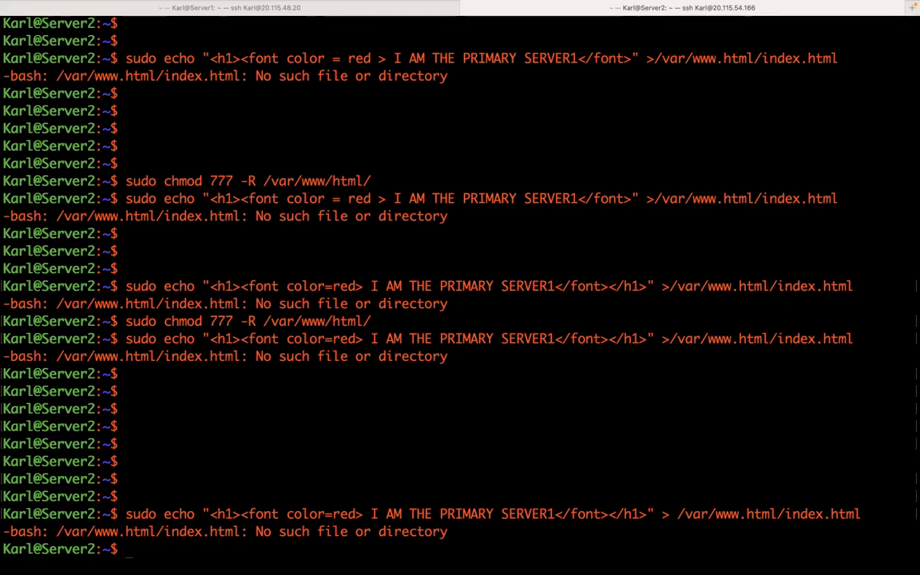
{"action": "key", "text": "Return"}
{"action": "key", "text": "Return"}
{"action": "key", "text": "Return"}
{"action": "key", "text": "Return"}
{"action": "key", "text": "Return"}
{"action": "key", "text": "Return"}
{"action": "key", "text": "Up"}
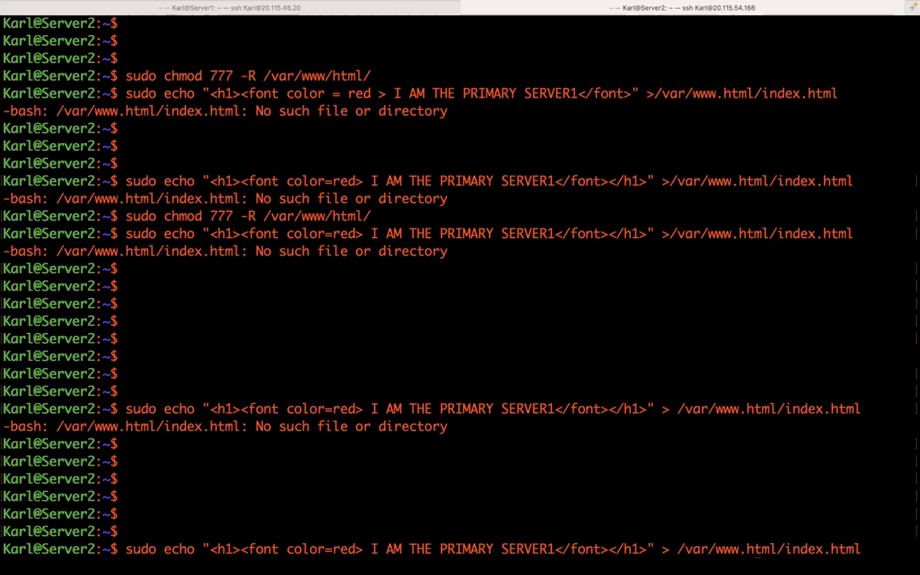
{"action": "key", "text": "BackSpace"}
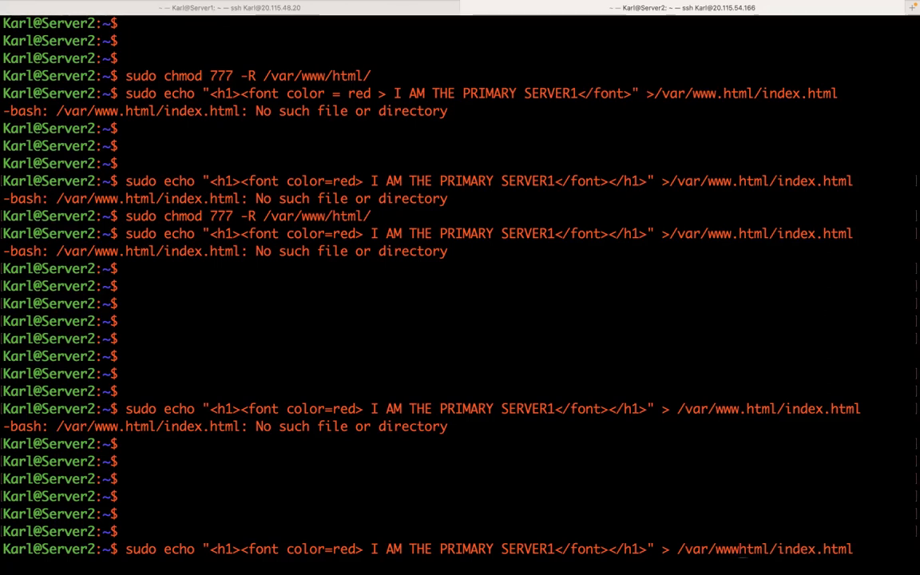
{"action": "type", "text": "/"}
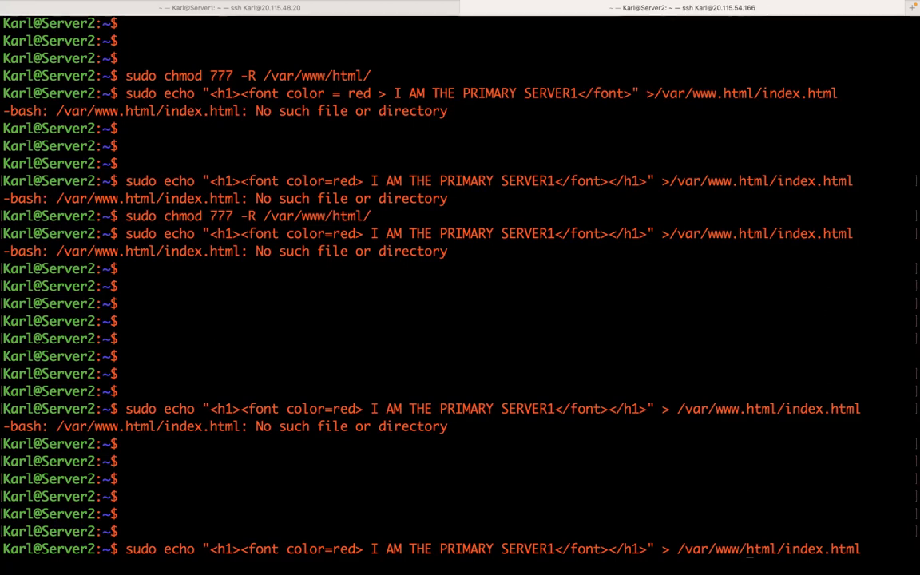
{"action": "key", "text": "Return"}
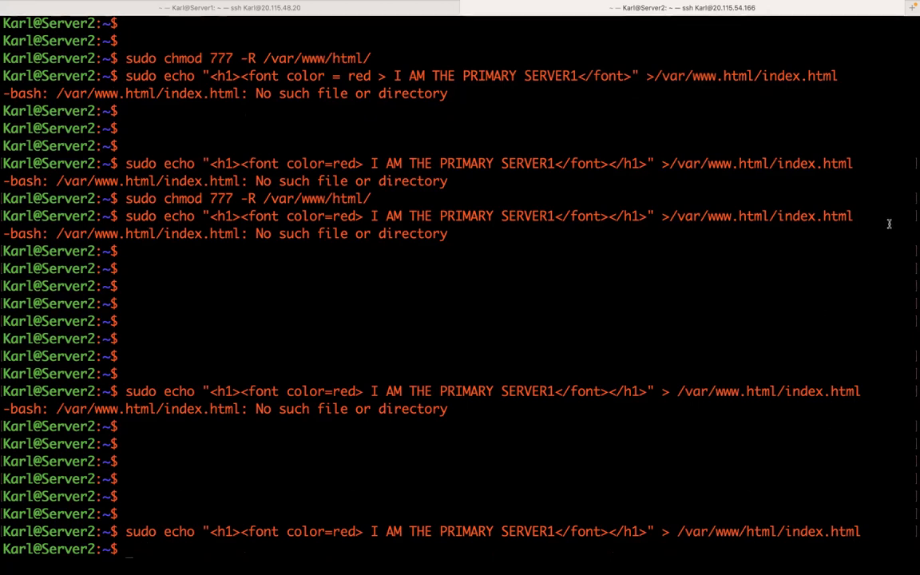
{"action": "mouse_move", "coordinate": [411, 4]}
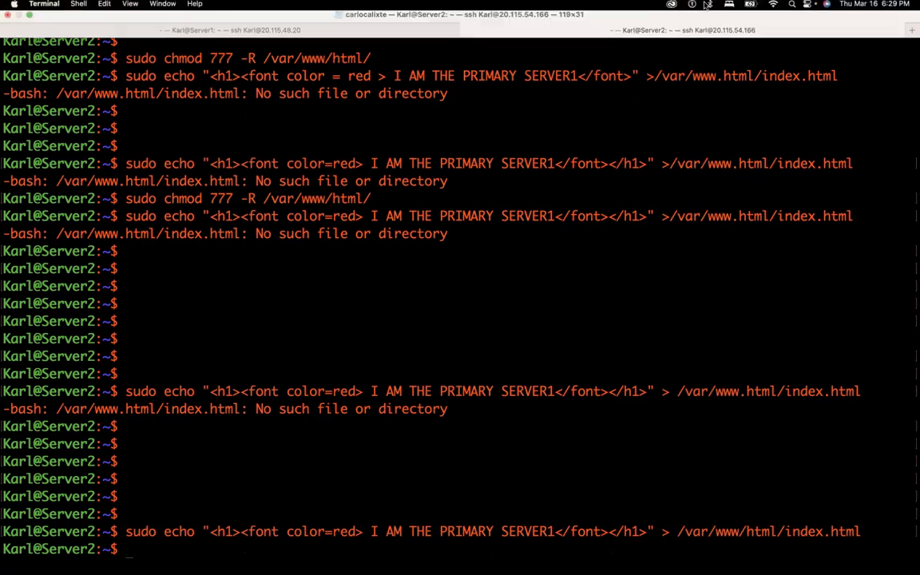
Step: Reload 20.115.54.166 in Chrome to show the red 'I AM THE PRIMARY SERVER1' heading, then return to Terminal
{"action": "left_click", "coordinate": [29, 21]}
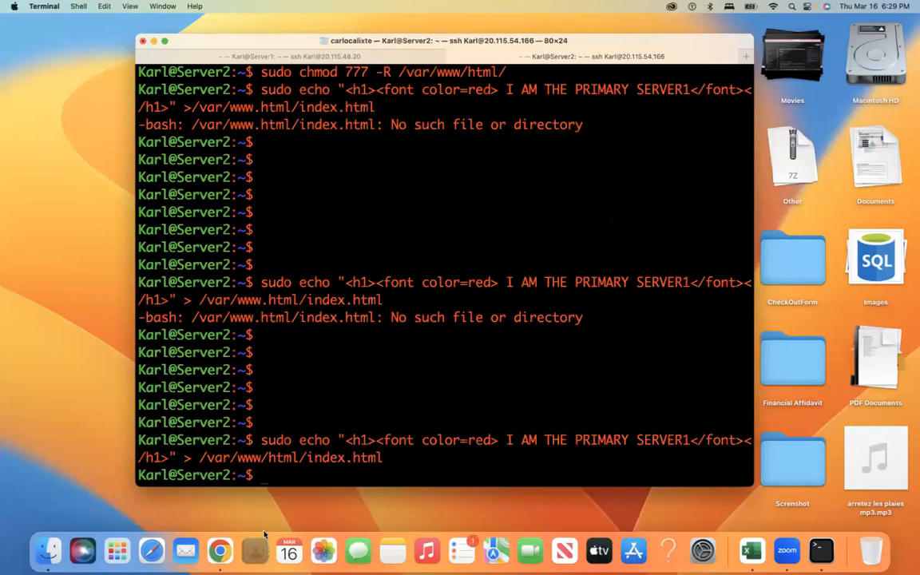
{"action": "left_click", "coordinate": [219, 551]}
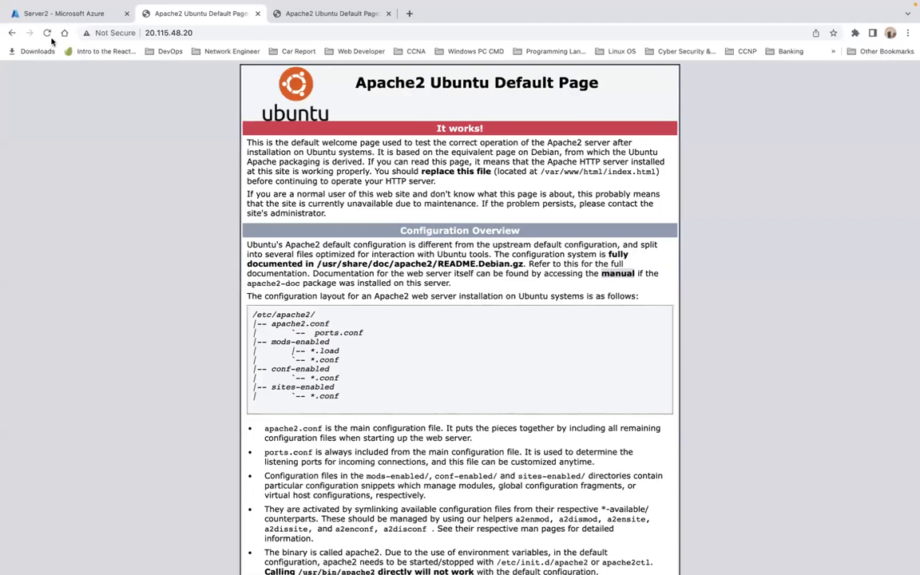
{"action": "left_click", "coordinate": [48, 34]}
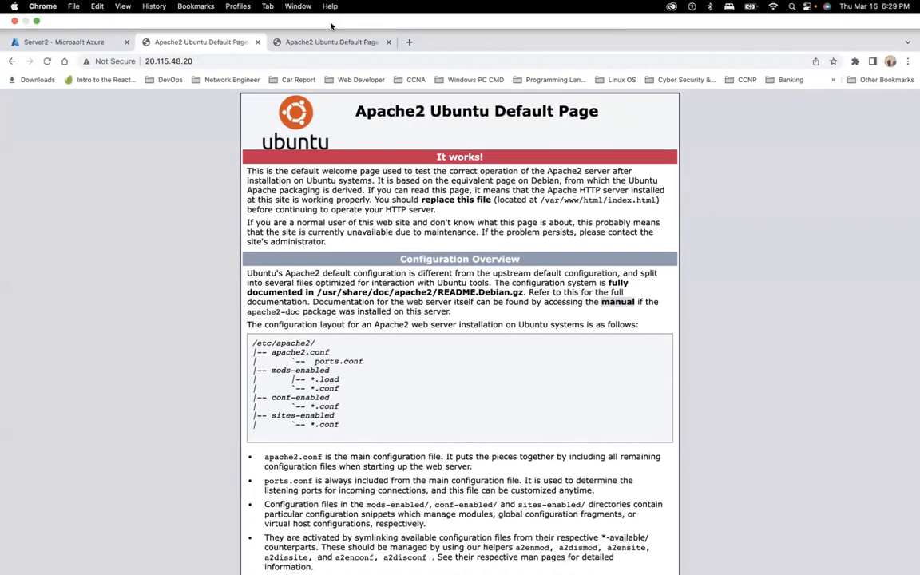
{"action": "left_click", "coordinate": [338, 44]}
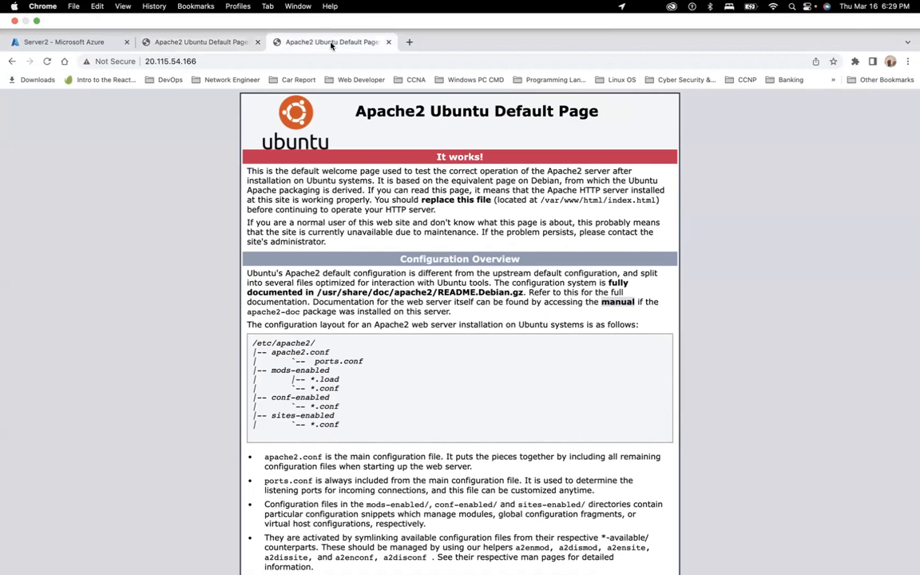
{"action": "left_click", "coordinate": [47, 61]}
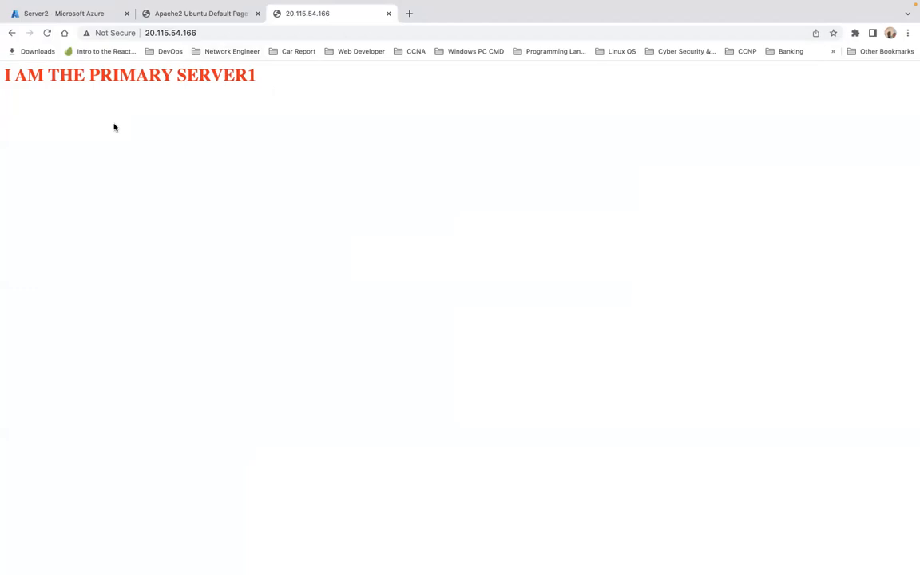
{"action": "key", "text": "ctrl+Left"}
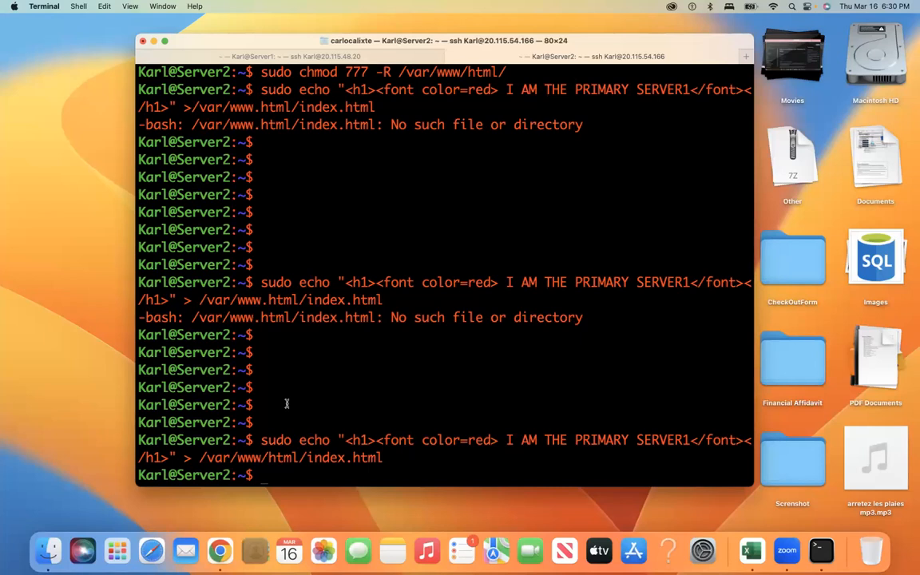
Step: Scroll the Server2 history, close the word lookup popup, and switch to the Server1 session
{"action": "scroll", "coordinate": [334, 364], "scroll_direction": "up", "scroll_amount": 1}
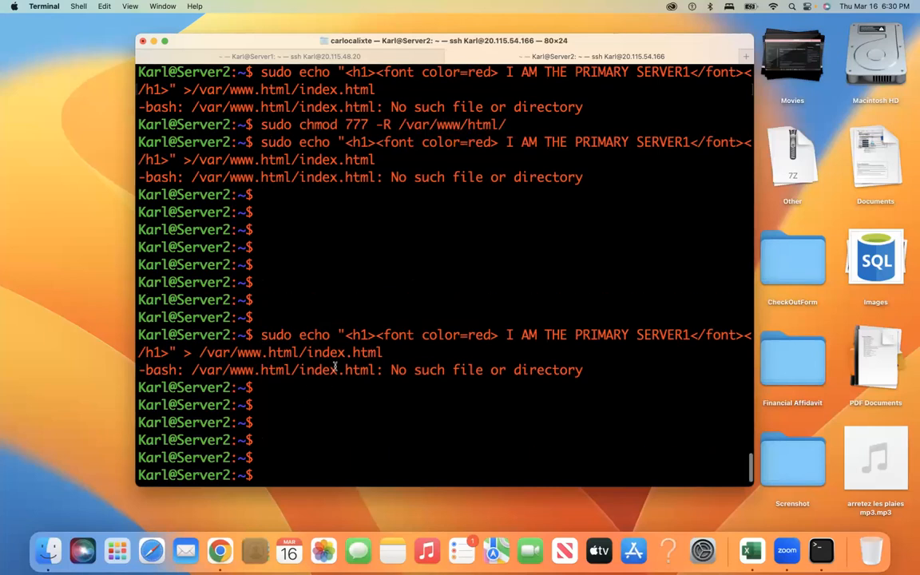
{"action": "scroll", "coordinate": [335, 364], "scroll_direction": "up", "scroll_amount": 1}
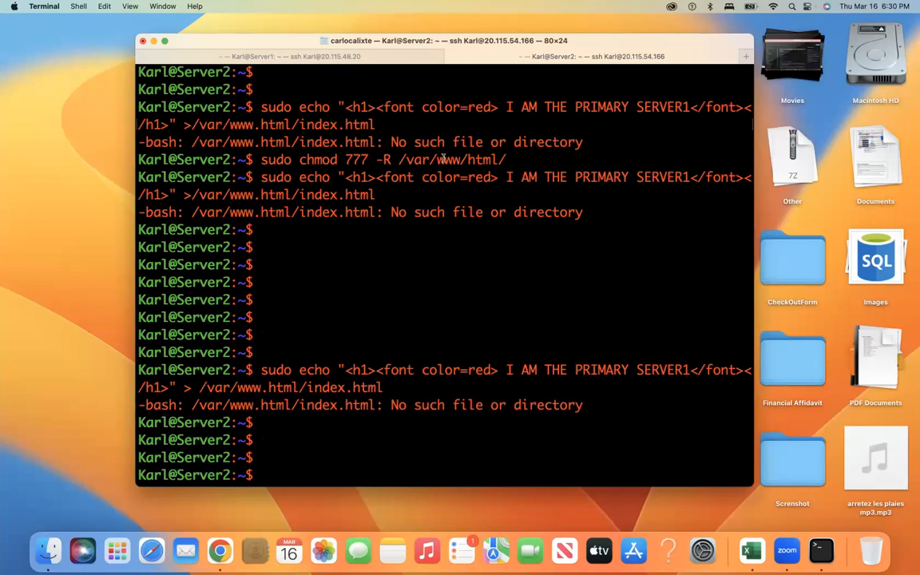
{"action": "left_click", "coordinate": [495, 158]}
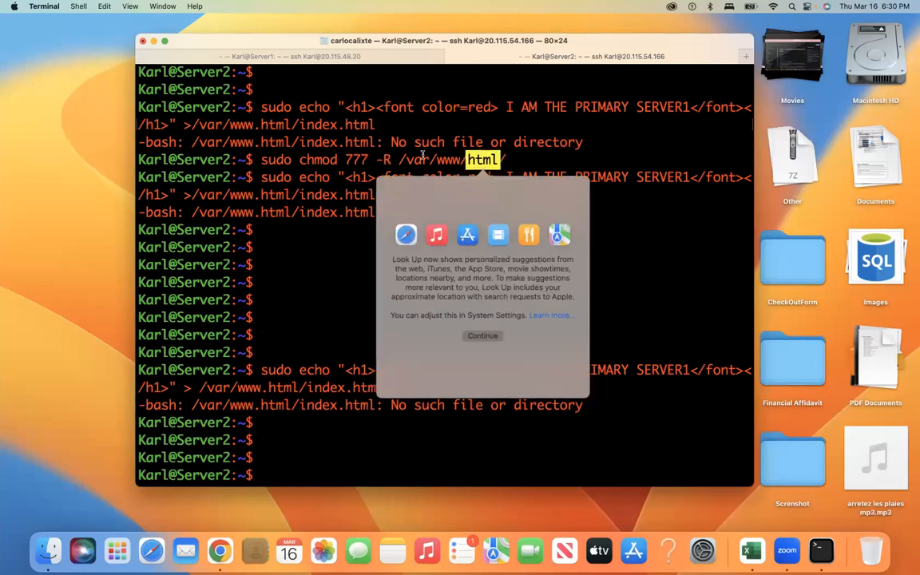
{"action": "left_click", "coordinate": [415, 157]}
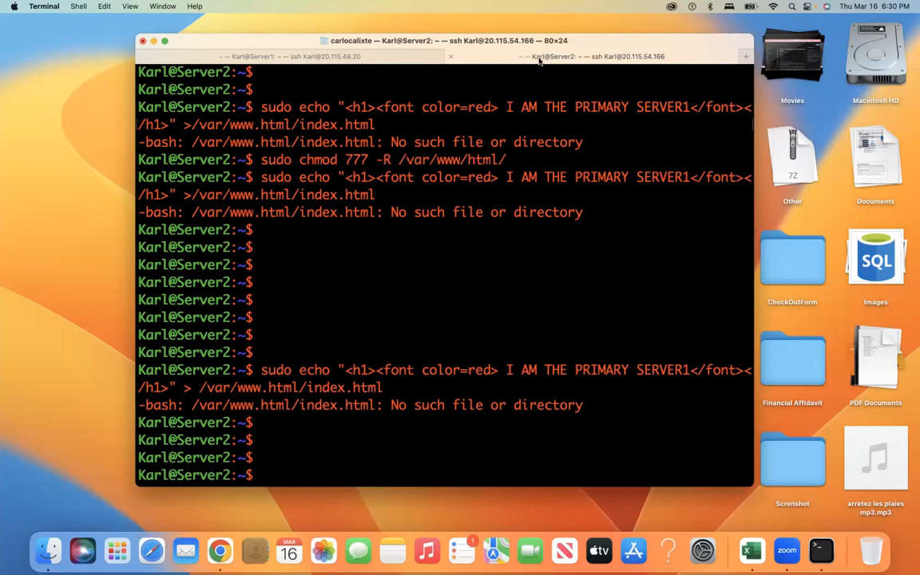
{"action": "left_click", "coordinate": [380, 58]}
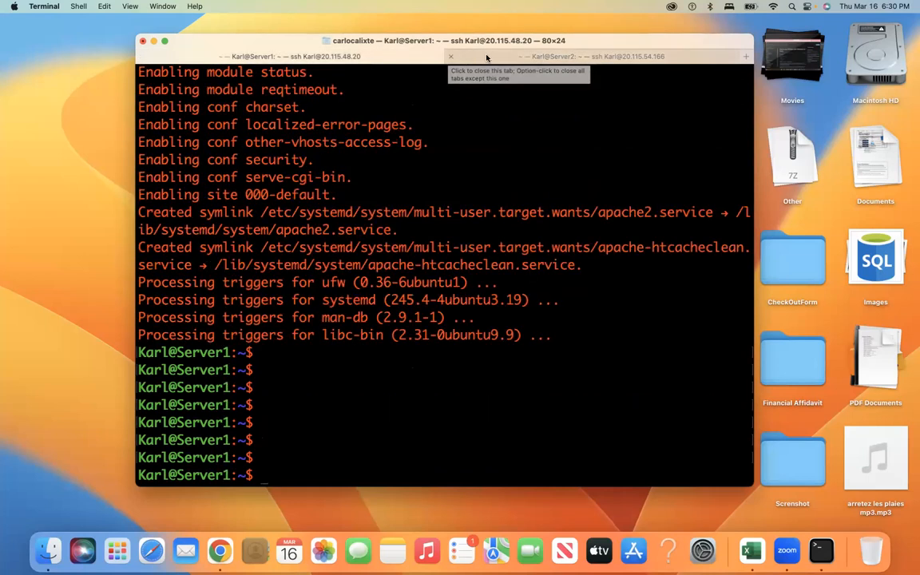
Step: Return to the Server2 session and recall the red-heading echo command
{"action": "left_click", "coordinate": [522, 58]}
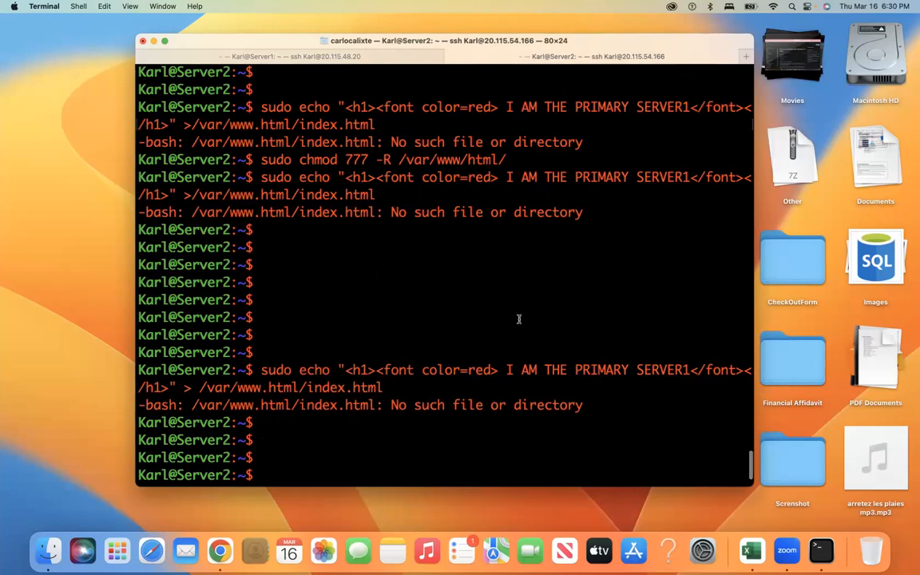
{"action": "scroll", "coordinate": [519, 319], "scroll_direction": "down", "scroll_amount": 3}
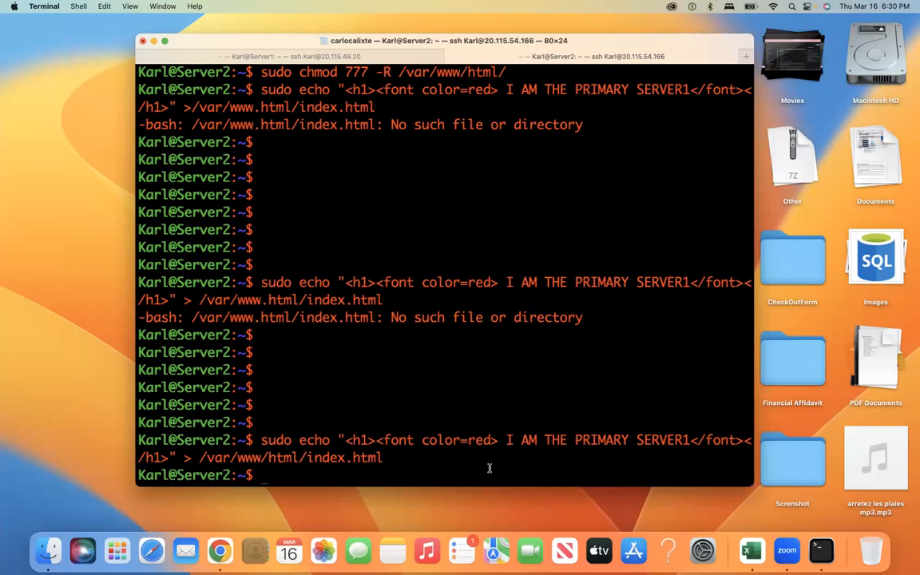
{"action": "key", "text": "Return"}
{"action": "key", "text": "Return"}
{"action": "key", "text": "Return"}
{"action": "key", "text": "Return"}
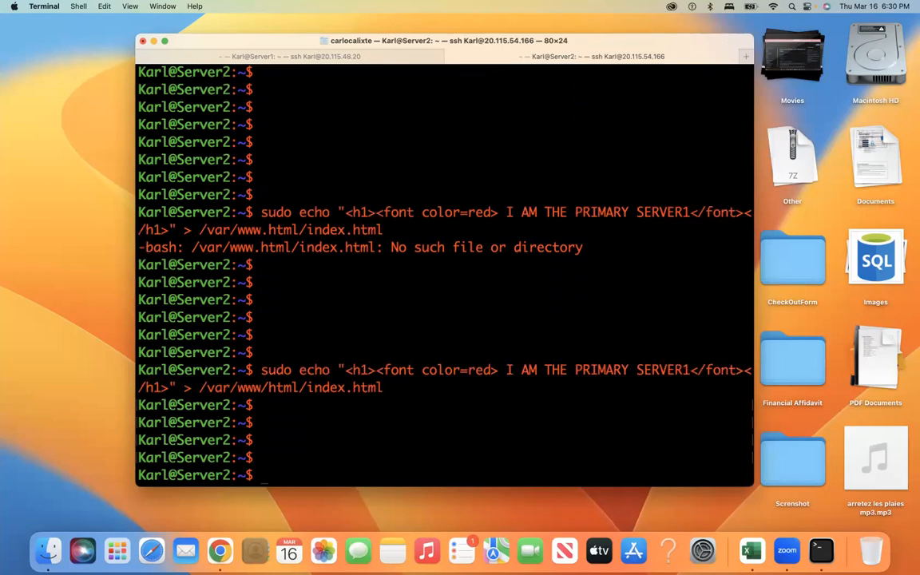
{"action": "key", "text": "Up"}
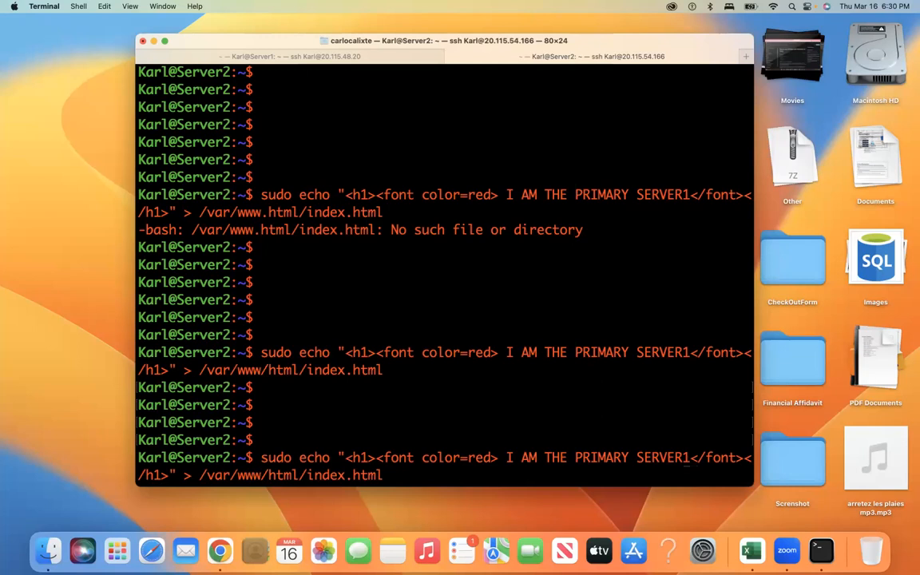
Step: Change the heading text to 'I AM THE SECONDARY SERVER2' and write it to index.html
{"action": "key", "text": "BackSpace"}
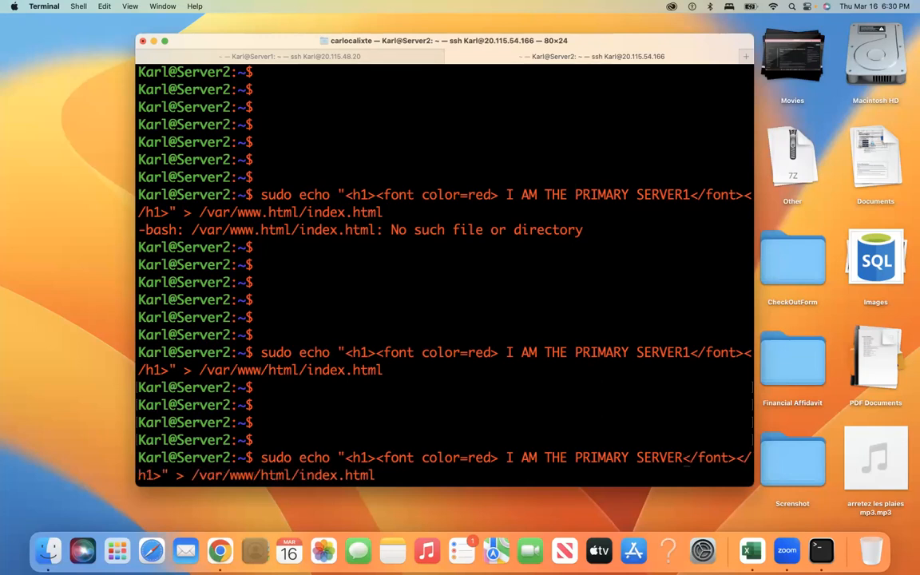
{"action": "key", "text": "BackSpace"}
{"action": "key", "text": "BackSpace"}
{"action": "key", "text": "BackSpace"}
{"action": "key", "text": "BackSpace"}
{"action": "key", "text": "BackSpace"}
{"action": "key", "text": "BackSpace"}
{"action": "key", "text": "BackSpace"}
{"action": "key", "text": "BackSpace"}
{"action": "key", "text": "BackSpace"}
{"action": "key", "text": "BackSpace"}
{"action": "key", "text": "BackSpace"}
{"action": "key", "text": "BackSpace"}
{"action": "key", "text": "BackSpace"}
{"action": "key", "text": "BackSpace"}
{"action": "type", "text": "S"}
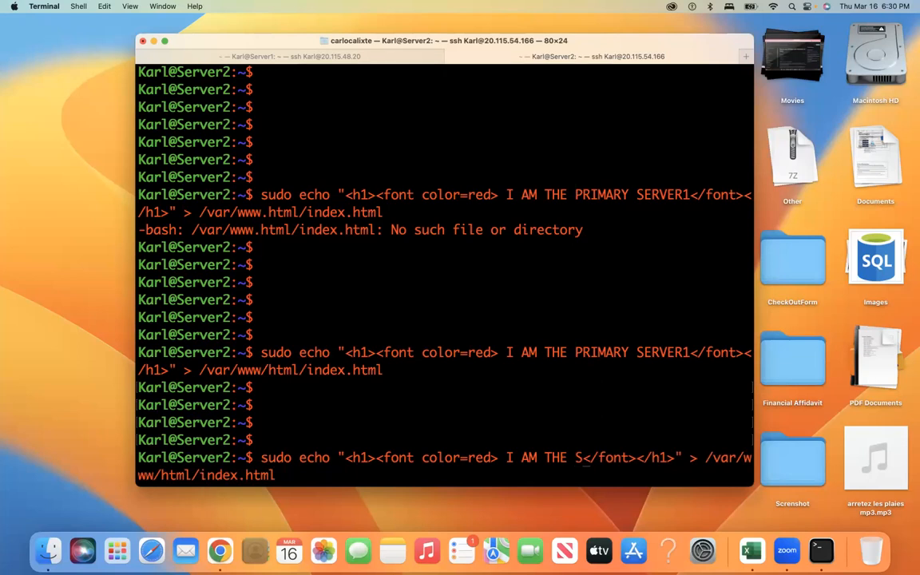
{"action": "type", "text": "ECONDA"}
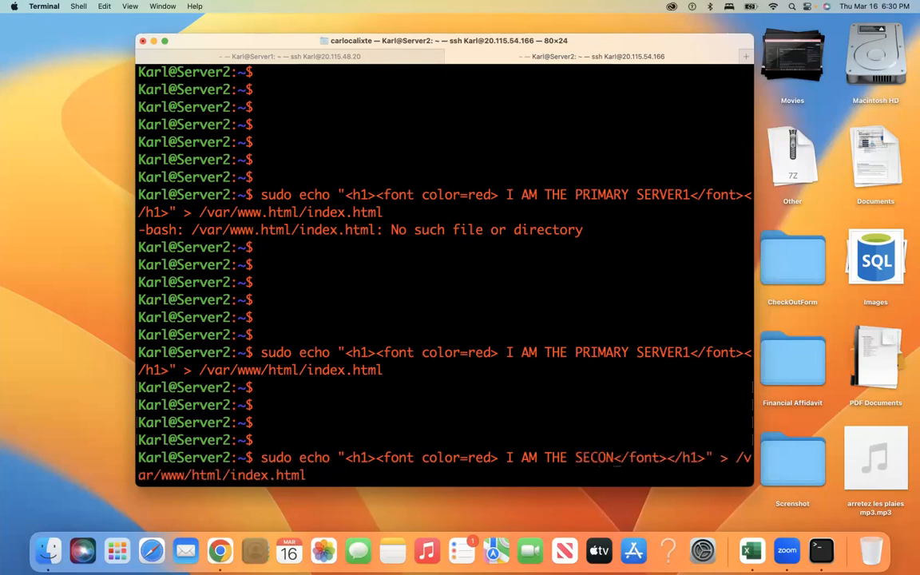
{"action": "type", "text": "RY"}
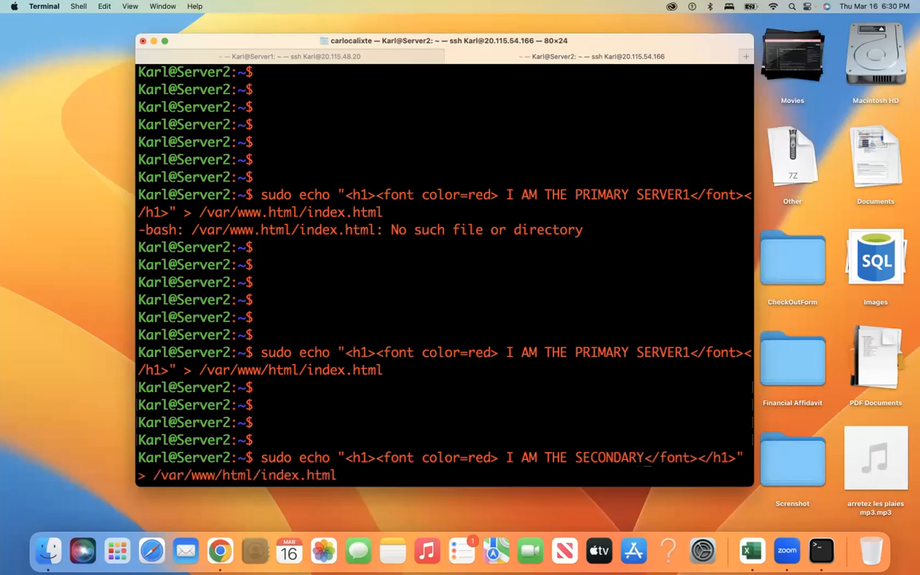
{"action": "type", "text": " VE"}
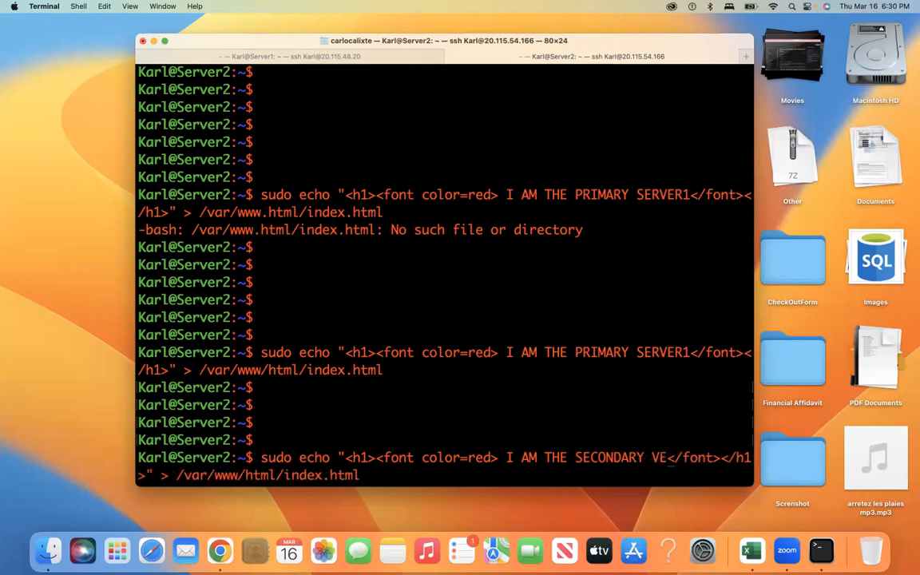
{"action": "key", "text": "BackSpace"}
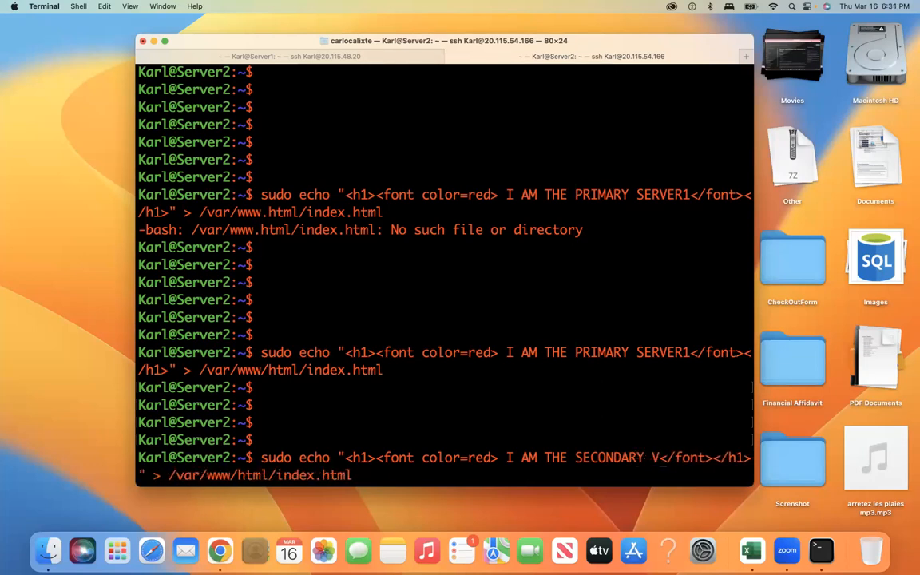
{"action": "key", "text": "BackSpace"}
{"action": "type", "text": "SERVER"}
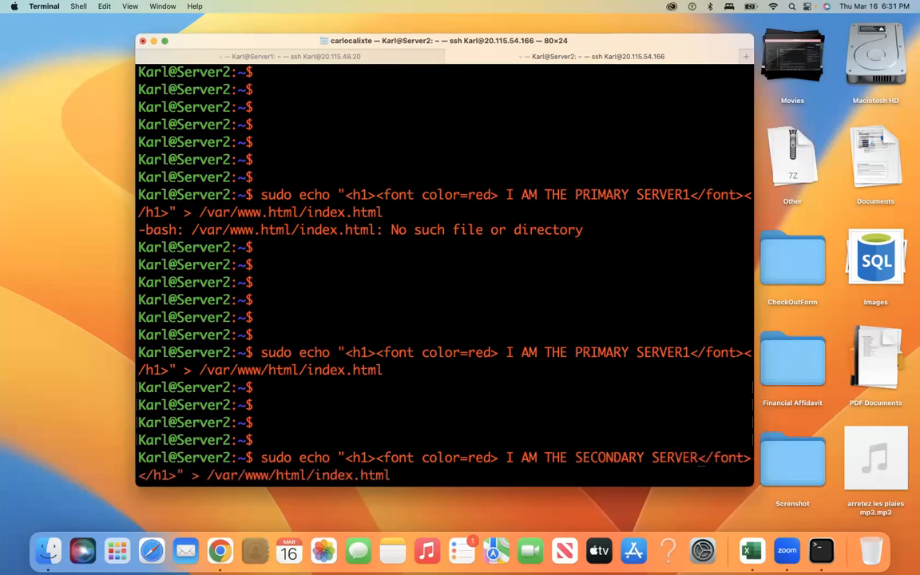
{"action": "type", "text": "2"}
{"action": "key", "text": "Return"}
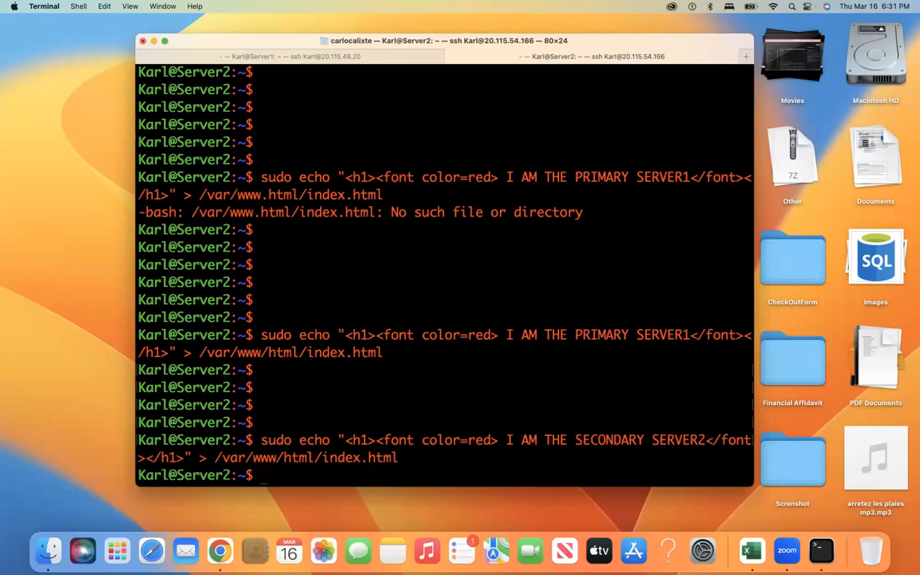
{"action": "key", "text": "Return"}
{"action": "key", "text": "Return"}
{"action": "key", "text": "Return"}
{"action": "key", "text": "Return"}
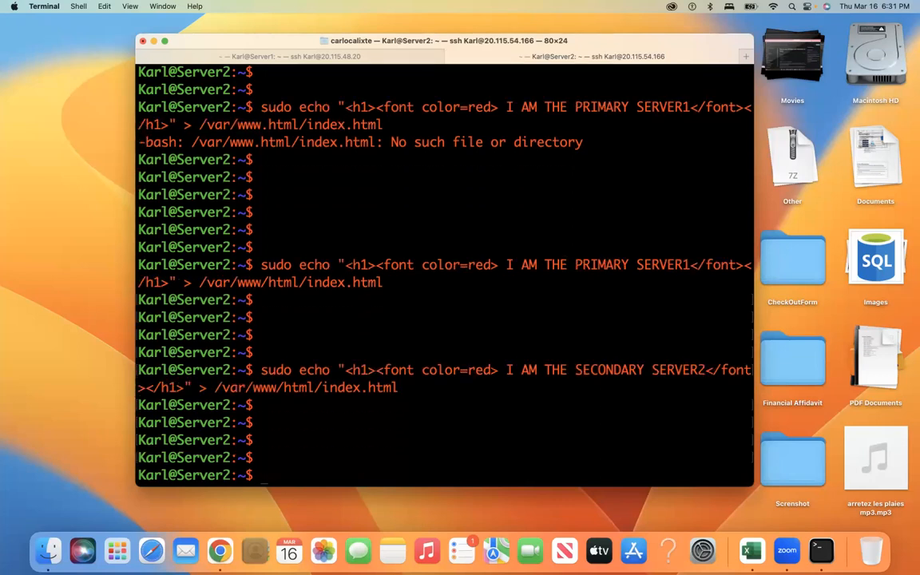
{"action": "key", "text": "ctrl+Right"}
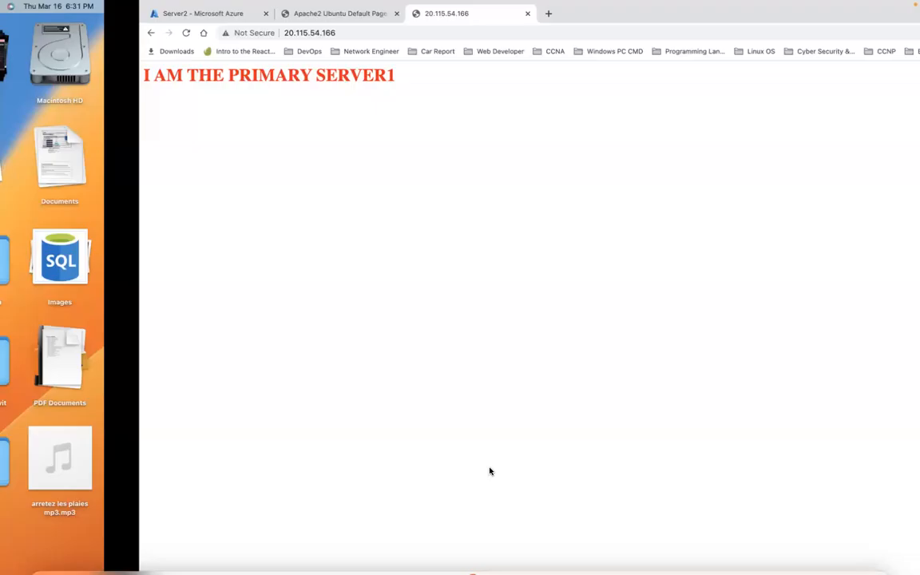
Step: Reload 20.115.54.166 to see the 'I AM THE SECONDARY SERVER2' heading, then go back to Terminal
{"action": "left_click", "coordinate": [47, 33]}
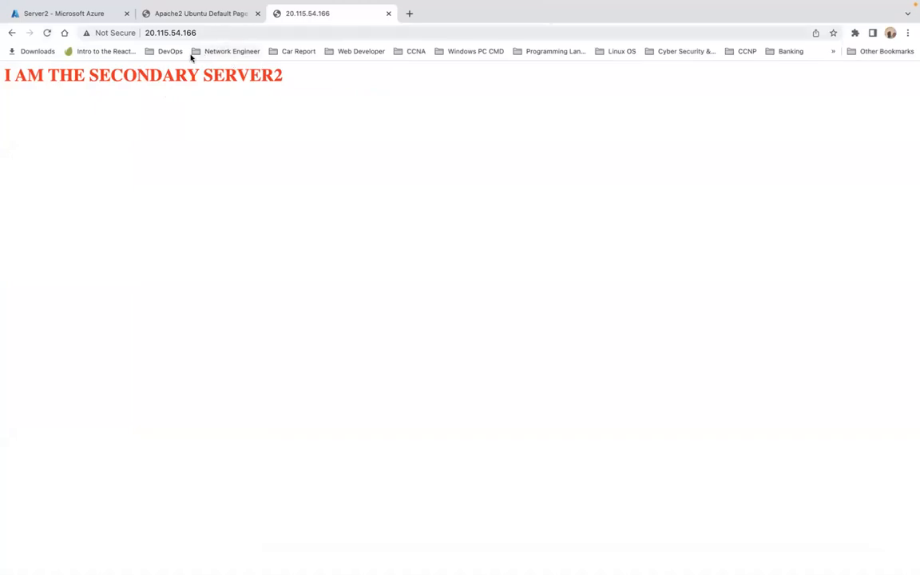
{"action": "key", "text": "ctrl+Left"}
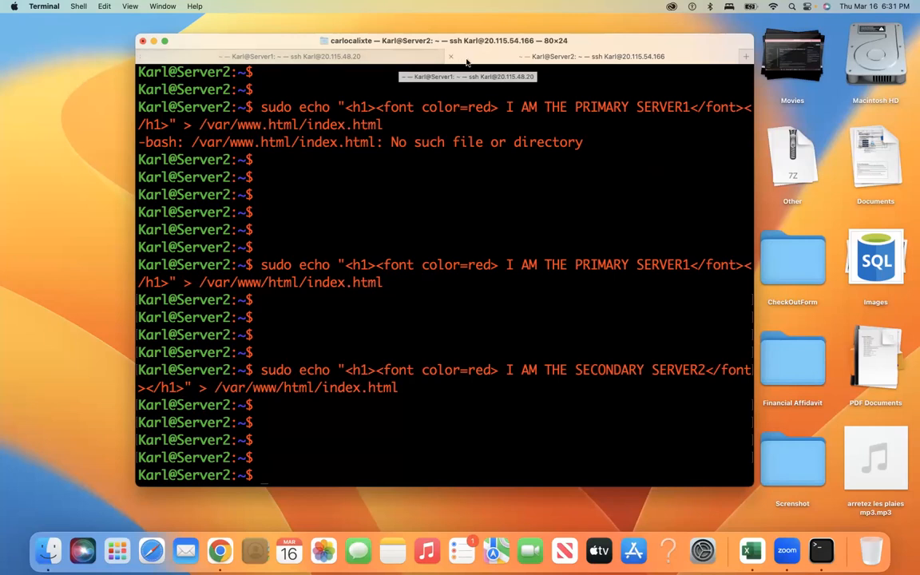
Step: On Server1, run 'sudo chmod 777 -R /var/www/html/' and start typing the sudo echo heading command
{"action": "left_click", "coordinate": [406, 60]}
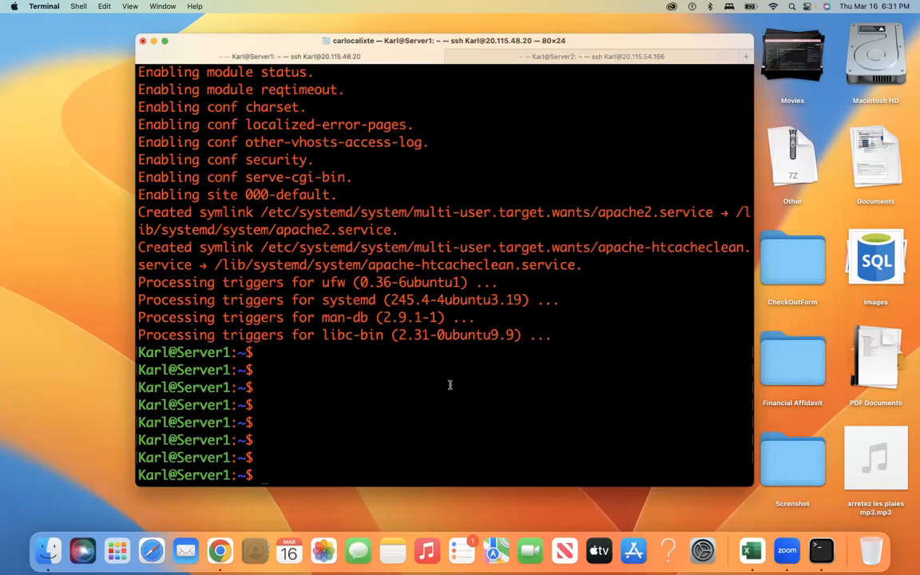
{"action": "type", "text": "SUOD"}
{"action": "key", "text": "BackSpace"}
{"action": "key", "text": "BackSpace"}
{"action": "key", "text": "BackSpace"}
{"action": "key", "text": "BackSpace"}
{"action": "type", "text": "sudo chmod "}
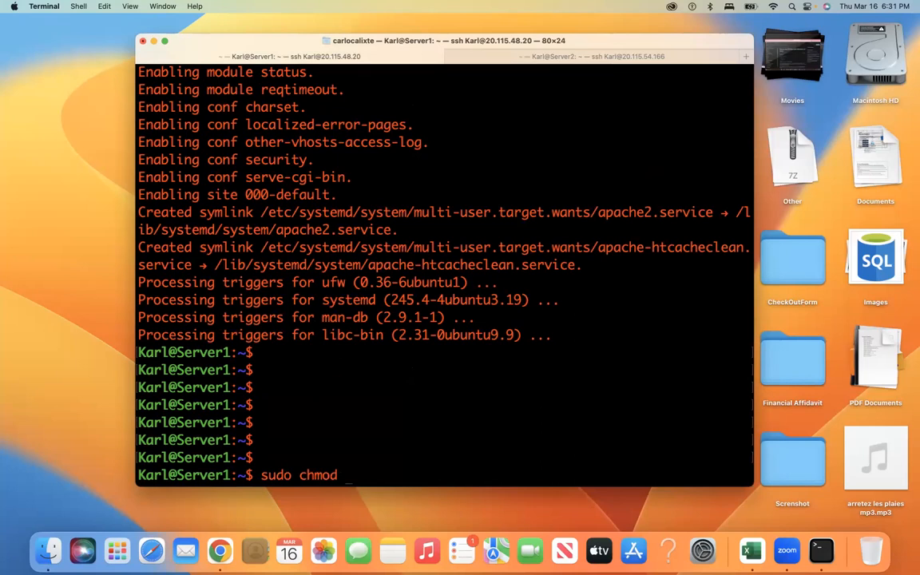
{"action": "type", "text": "777 -R /var/www"}
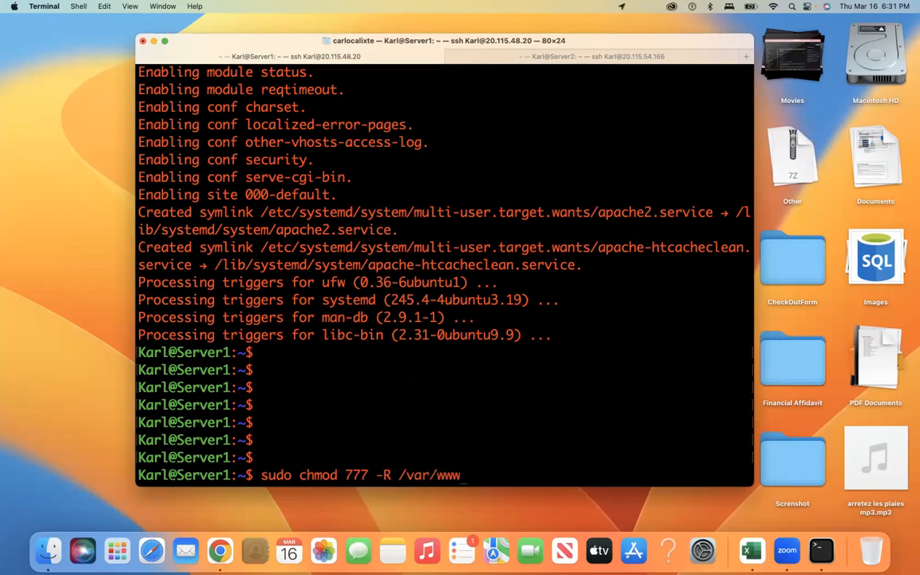
{"action": "type", "text": "/html/"}
{"action": "key", "text": "Return"}
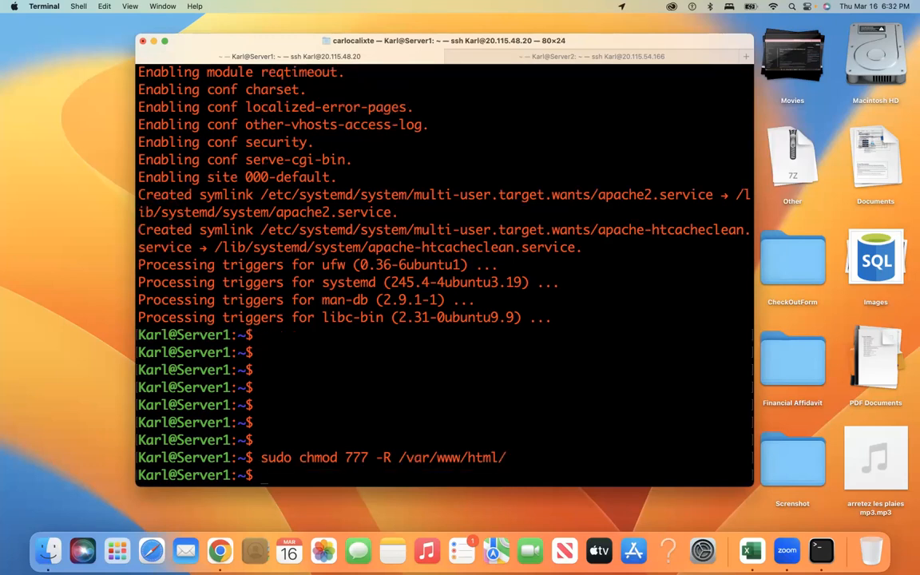
{"action": "key", "text": "Return"}
{"action": "key", "text": "Return"}
{"action": "key", "text": "Return"}
{"action": "key", "text": "Return"}
{"action": "key", "text": "Return"}
{"action": "key", "text": "Return"}
{"action": "key", "text": "Return"}
{"action": "key", "text": "Return"}
{"action": "type", "text": "sudo"}
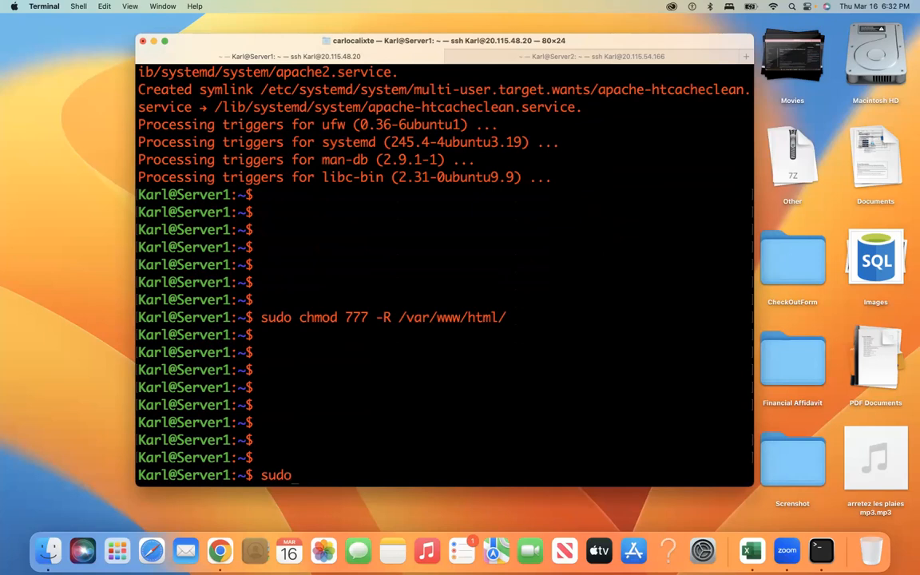
{"action": "type", "text": " echo <h1><"}
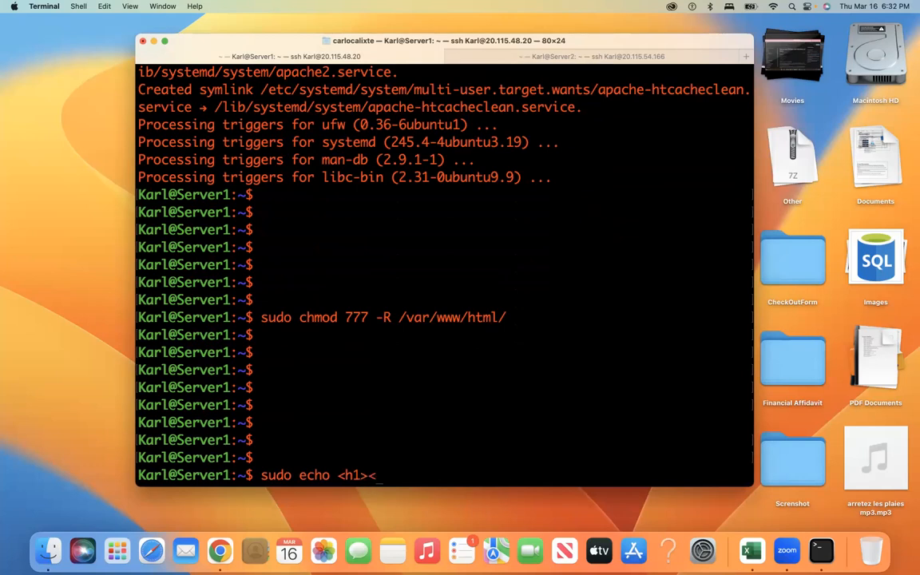
Step: On Server1, type sudo echo "<h1><font color=green> I AM THE PRIMARY SERVER</font> and maximize the window
{"action": "key", "text": "BackSpace"}
{"action": "key", "text": "BackSpace"}
{"action": "key", "text": "BackSpace"}
{"action": "key", "text": "BackSpace"}
{"action": "key", "text": "BackSpace"}
{"action": "type", "text": "\"<h1><font"}
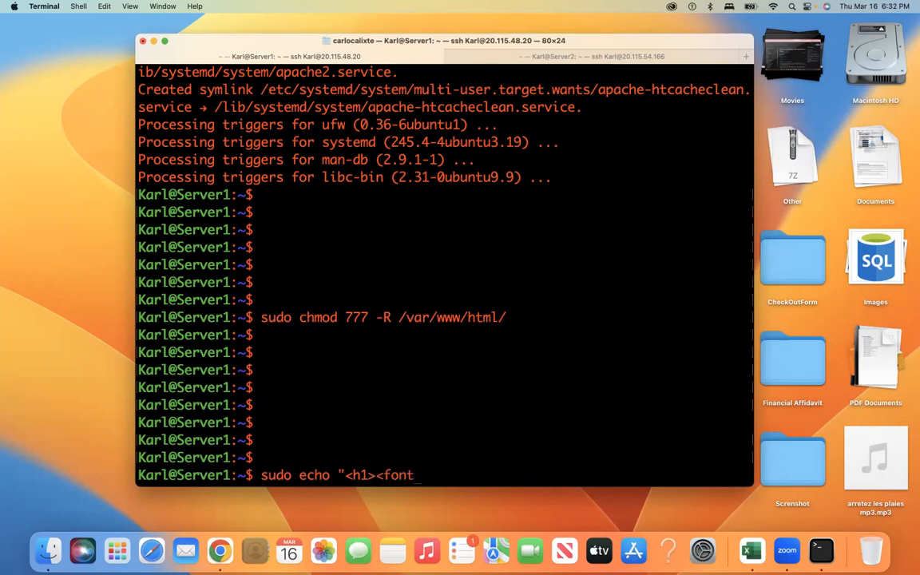
{"action": "type", "text": " color=green"}
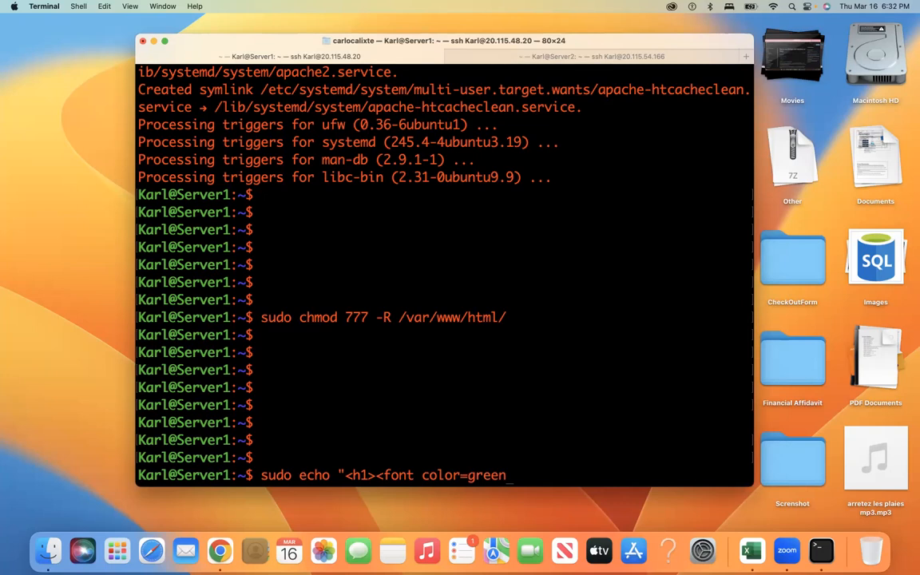
{"action": "type", "text": "> I a"}
{"action": "key", "text": "BackSpace"}
{"action": "type", "text": "AM THE PRIAMRY"}
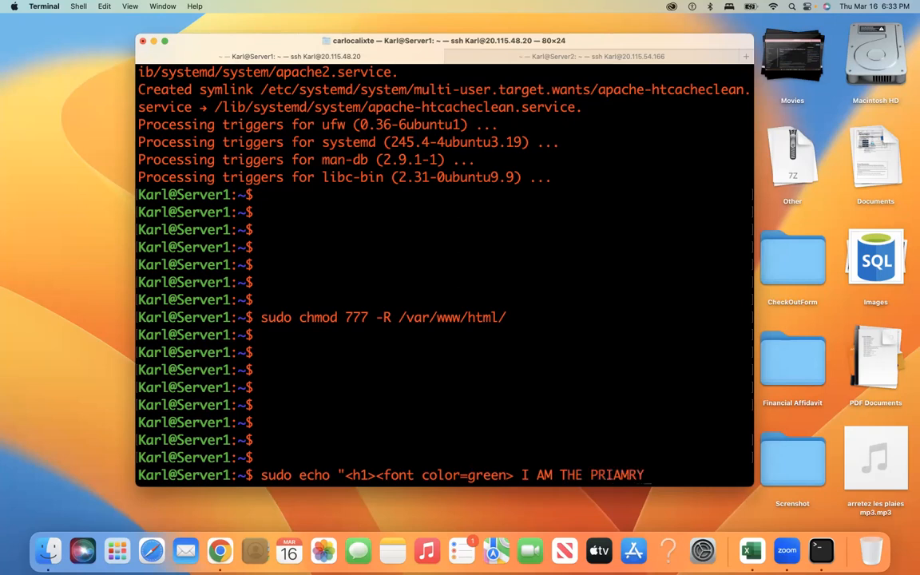
{"action": "key", "text": "BackSpace"}
{"action": "key", "text": "BackSpace"}
{"action": "key", "text": "BackSpace"}
{"action": "key", "text": "BackSpace"}
{"action": "type", "text": "MARY SERVER"}
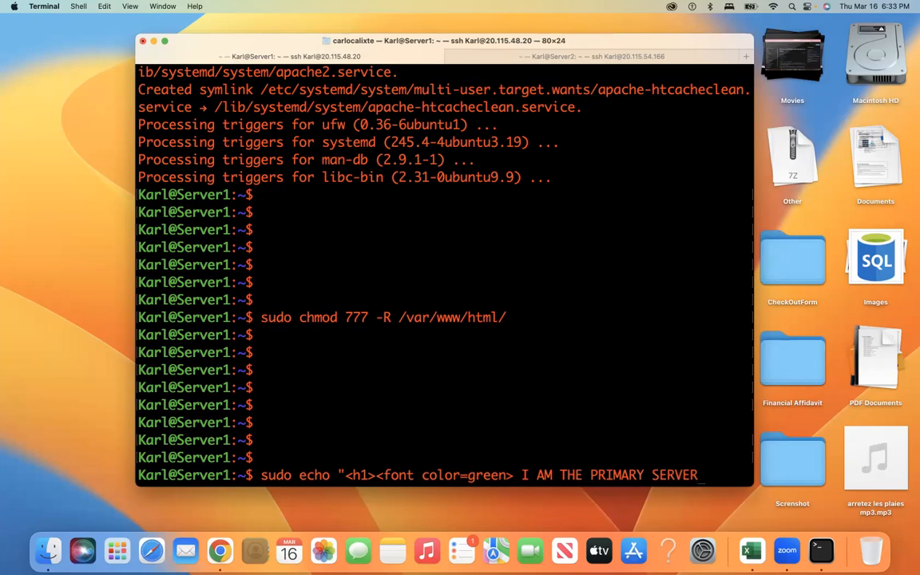
{"action": "type", "text": "</FONT"}
{"action": "key", "text": "BackSpace"}
{"action": "key", "text": "BackSpace"}
{"action": "key", "text": "BackSpace"}
{"action": "key", "text": "BackSpace"}
{"action": "type", "text": "font>"}
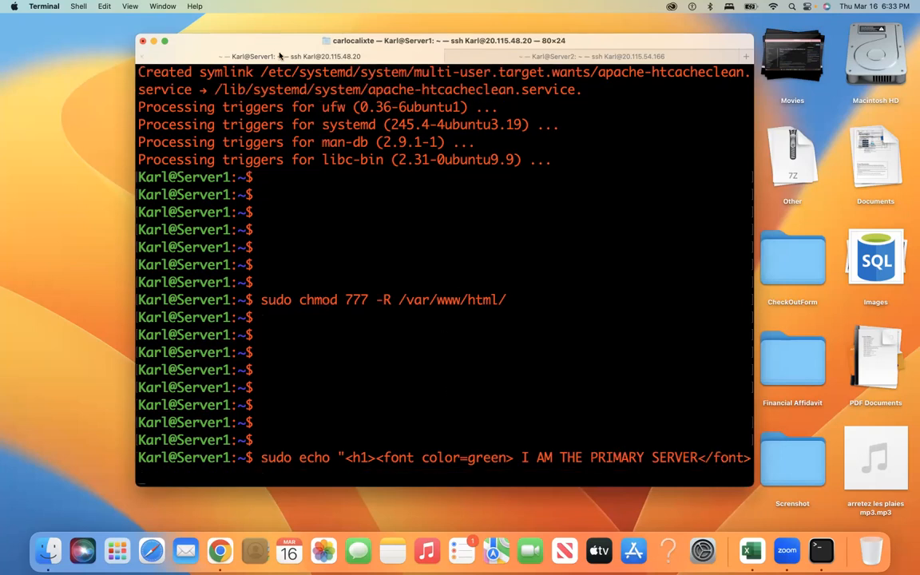
{"action": "left_click", "coordinate": [164, 44]}
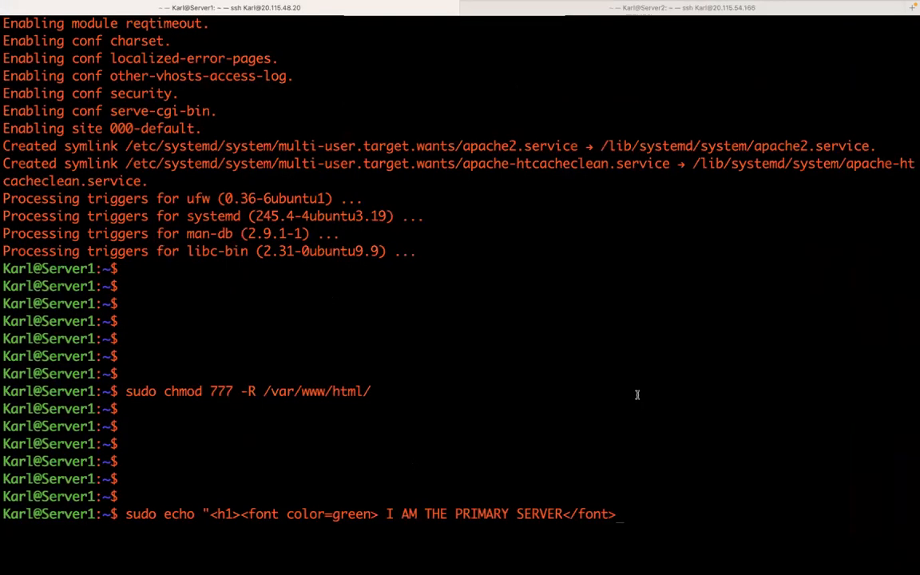
Step: Finish the echo with </h1>" > /var/www/html/index.html, run it, and switch to Chrome
{"action": "type", "text": "</"}
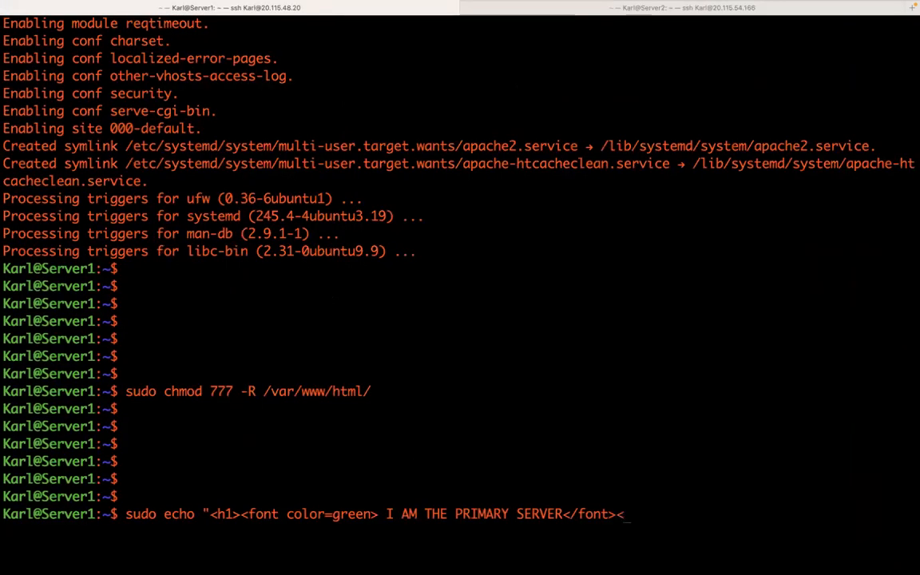
{"action": "type", "text": "h1>"}
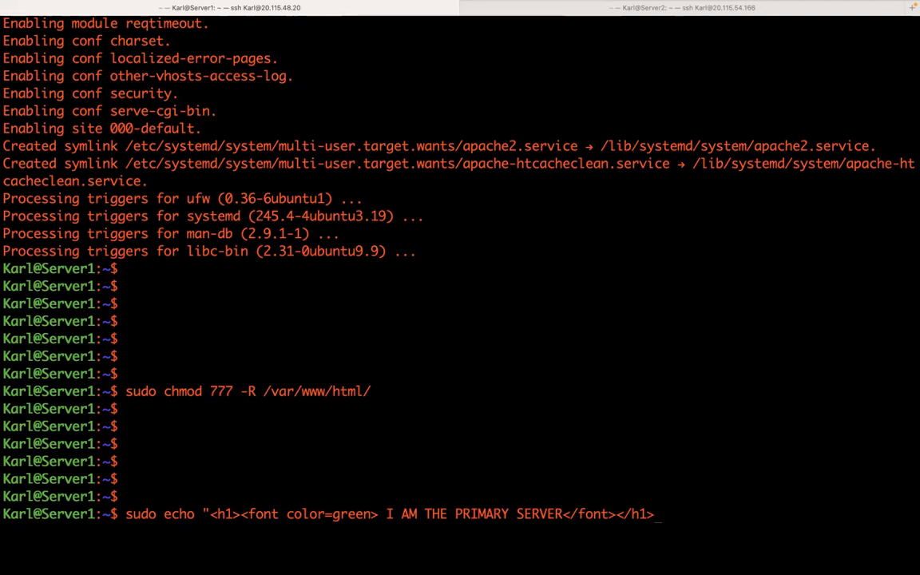
{"action": "type", "text": "\""}
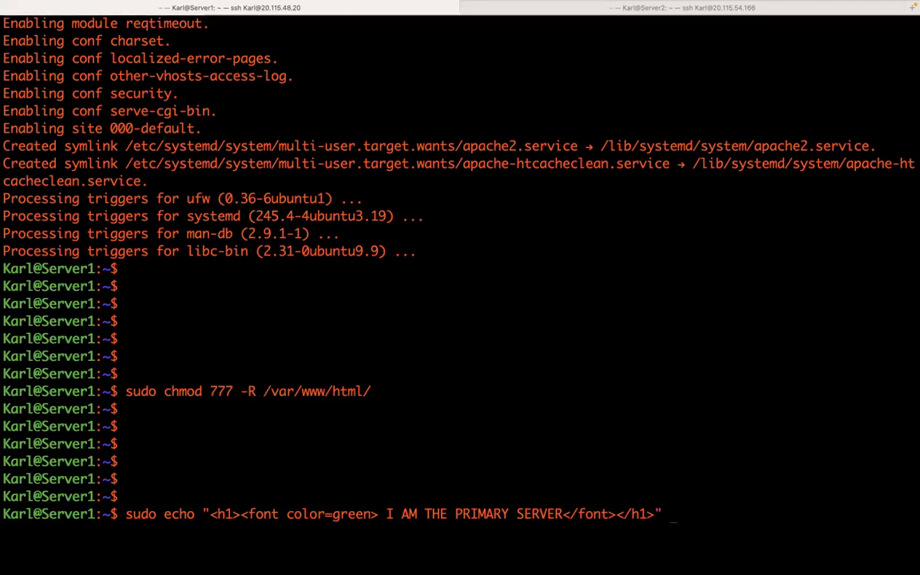
{"action": "type", "text": " >"}
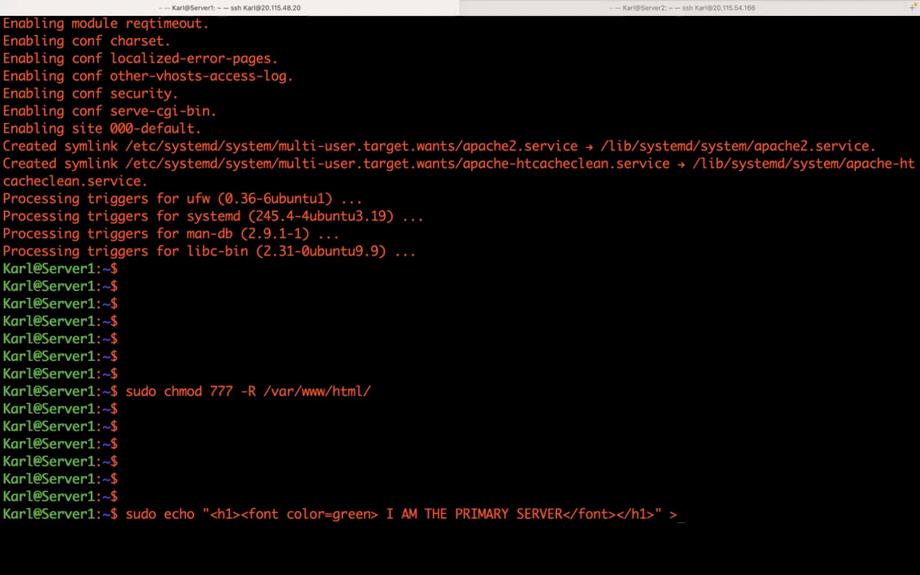
{"action": "type", "text": " /"}
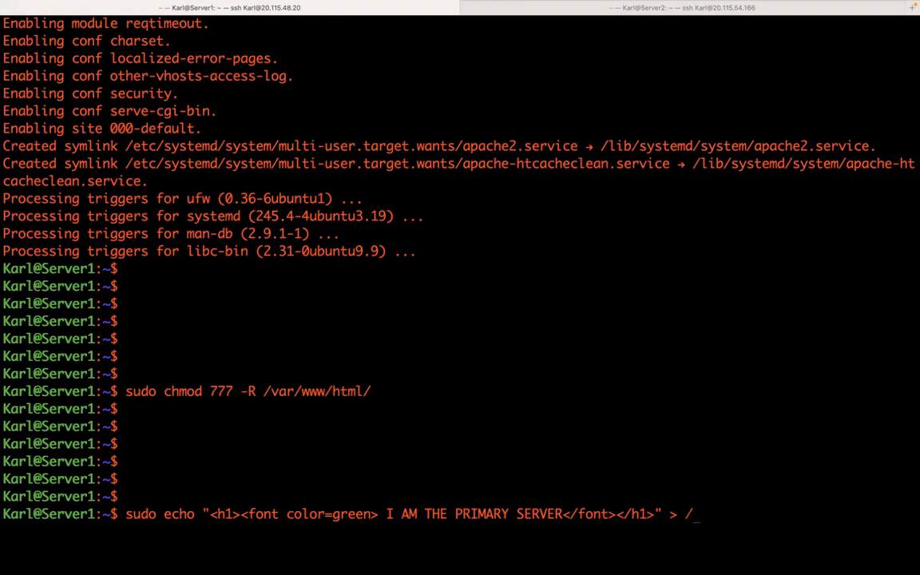
{"action": "type", "text": "var/www/"}
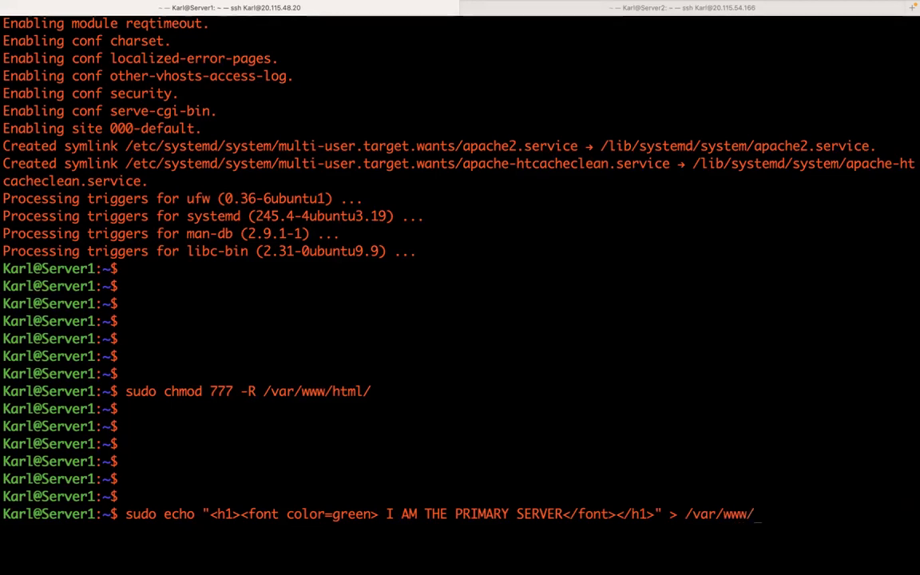
{"action": "type", "text": "html"}
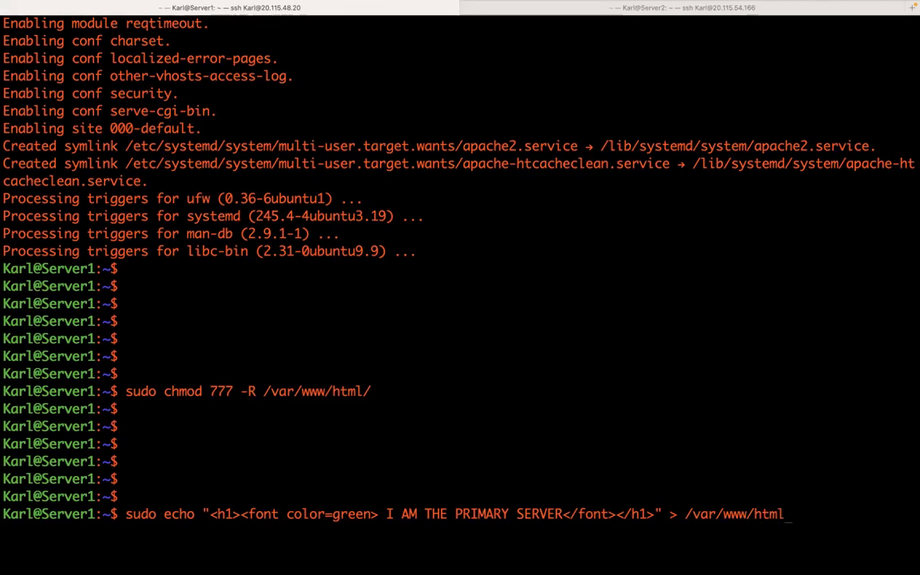
{"action": "type", "text": "/"}
{"action": "type", "text": "inde"}
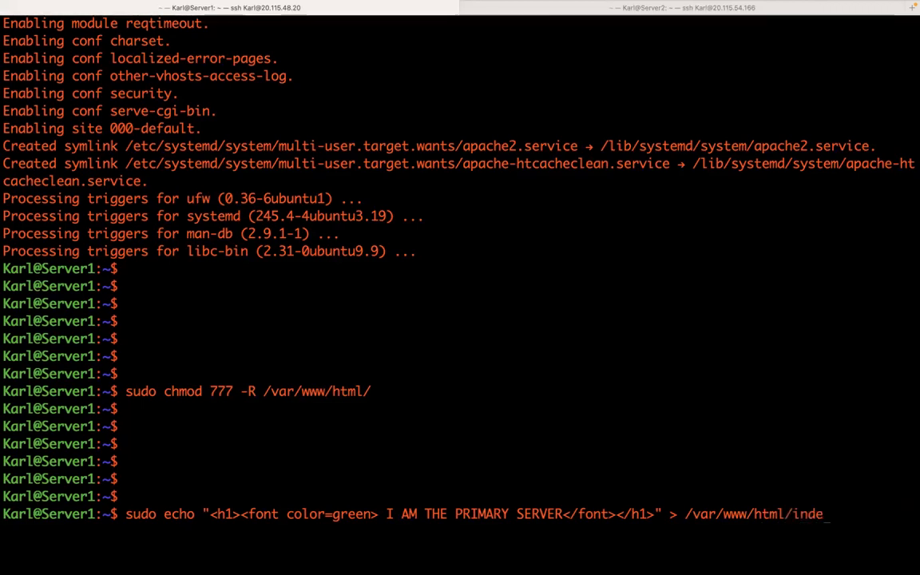
{"action": "type", "text": "x."}
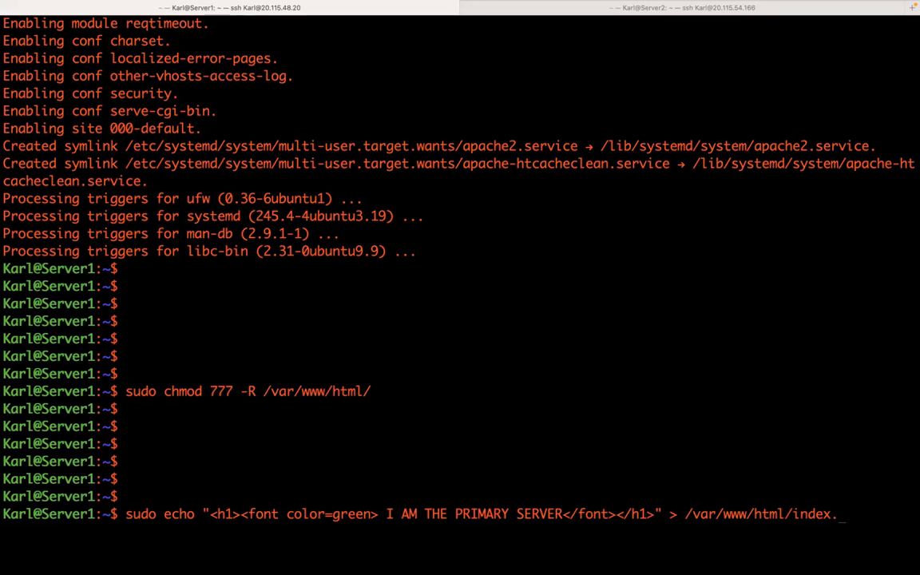
{"action": "type", "text": "htm"}
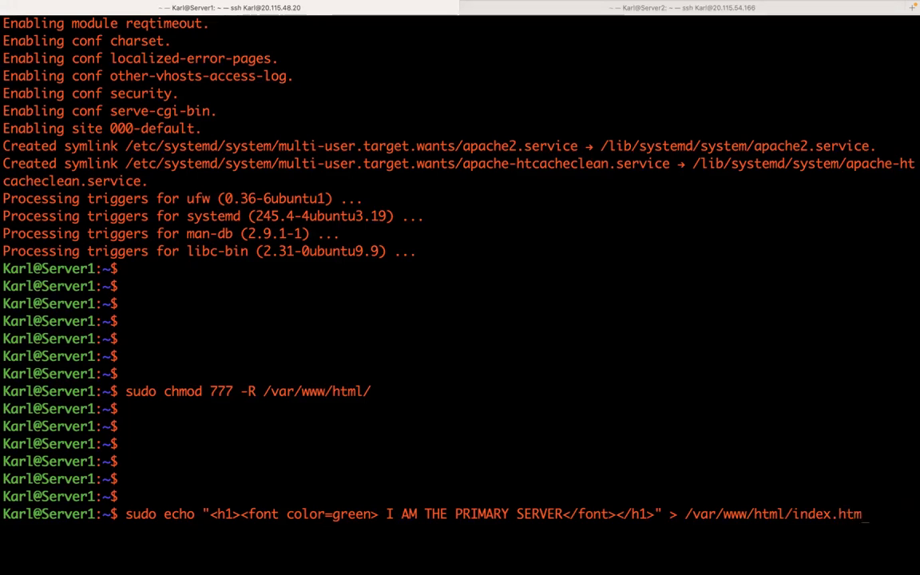
{"action": "type", "text": "l"}
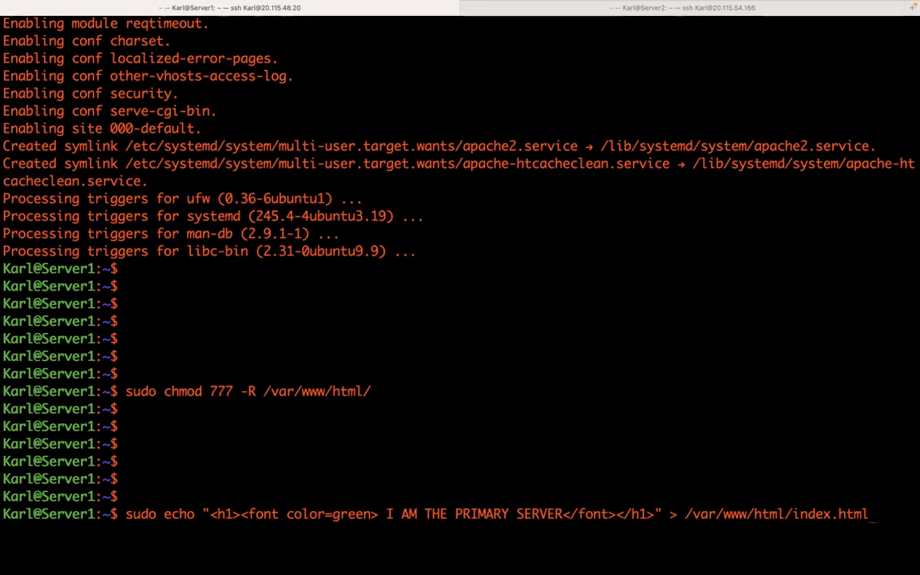
{"action": "key", "text": "Return"}
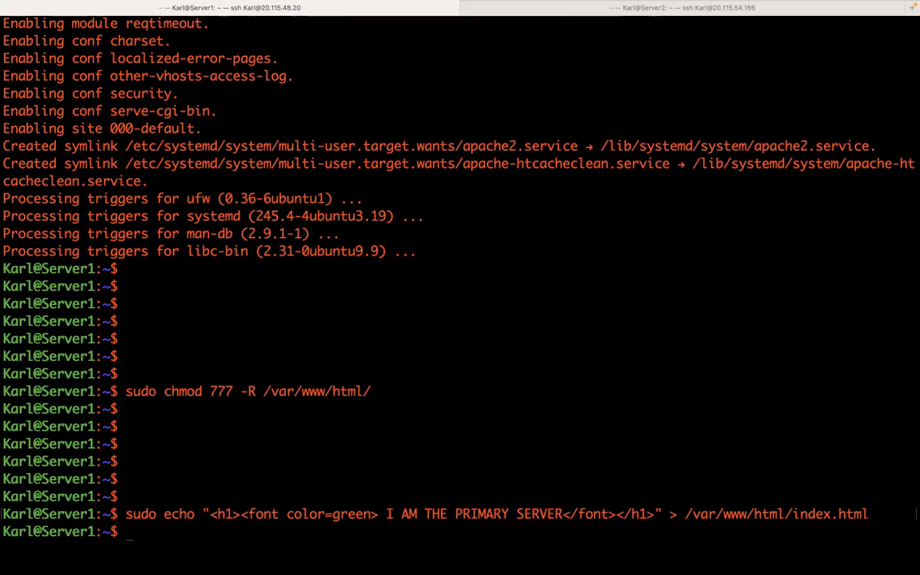
{"action": "key", "text": "ctrl+Right"}
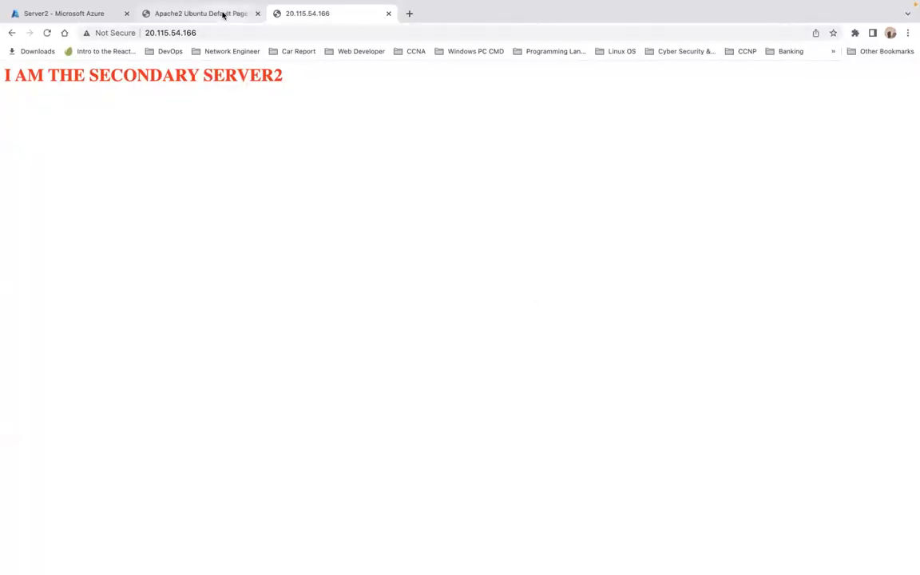
Step: Reload the 20.115.48.20 tab to display the green 'I AM THE PRIMARY SERVER' heading
{"action": "left_click", "coordinate": [201, 16]}
{"action": "left_click", "coordinate": [47, 33]}
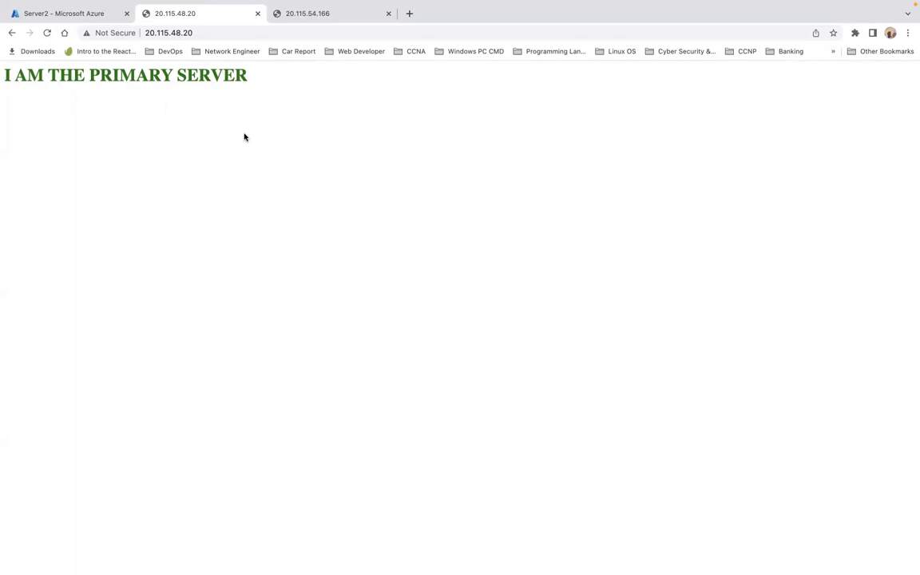
Step: Go from the Azure home page to Load balancers and start creating a new one
{"action": "left_click", "coordinate": [79, 15]}
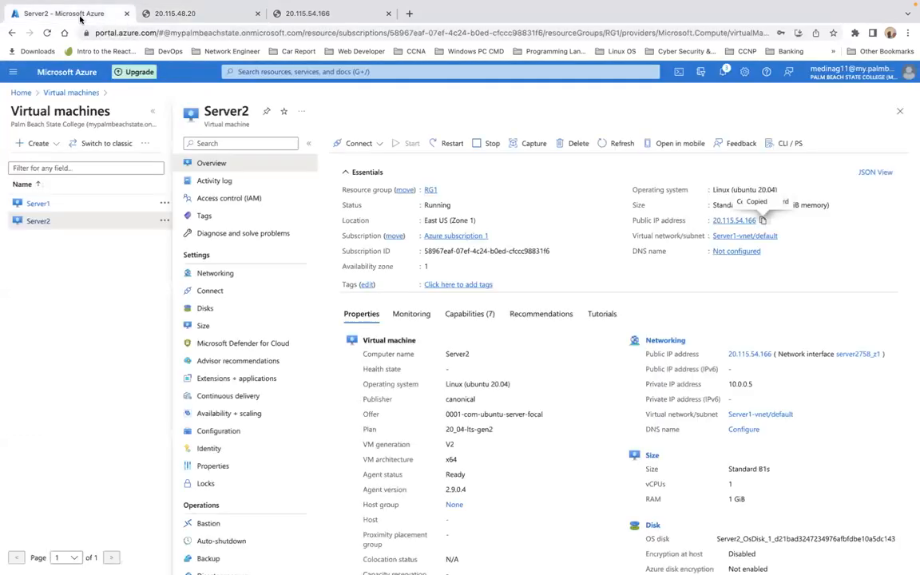
{"action": "left_click", "coordinate": [295, 72]}
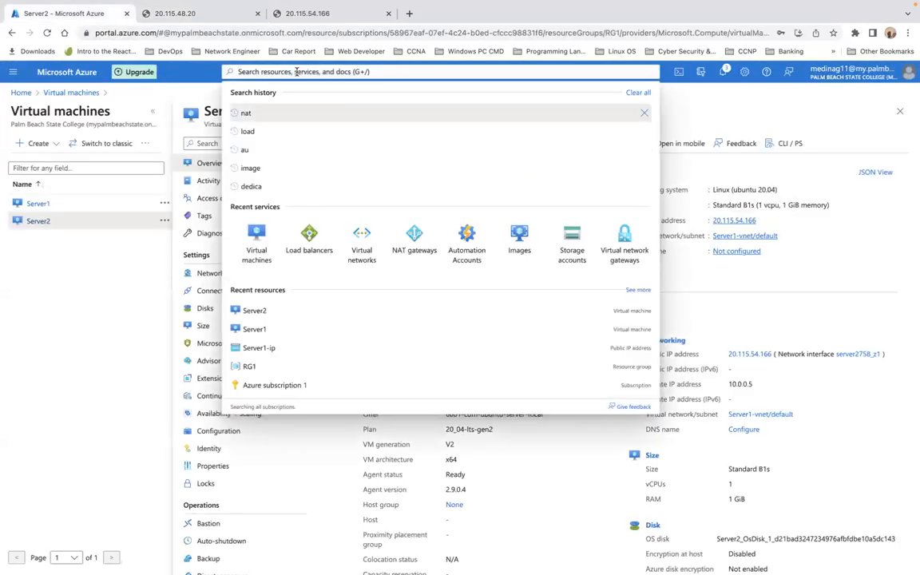
{"action": "left_click", "coordinate": [21, 93]}
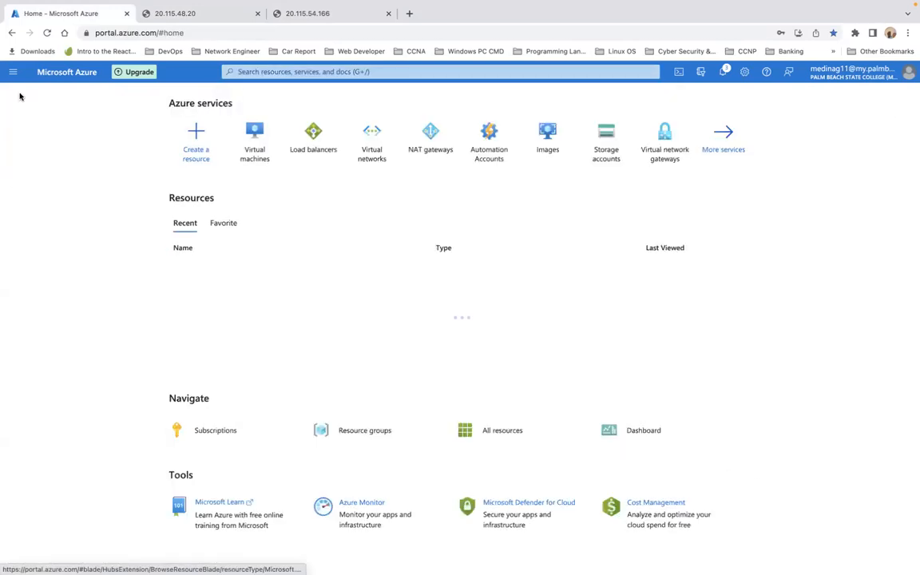
{"action": "left_click", "coordinate": [323, 141]}
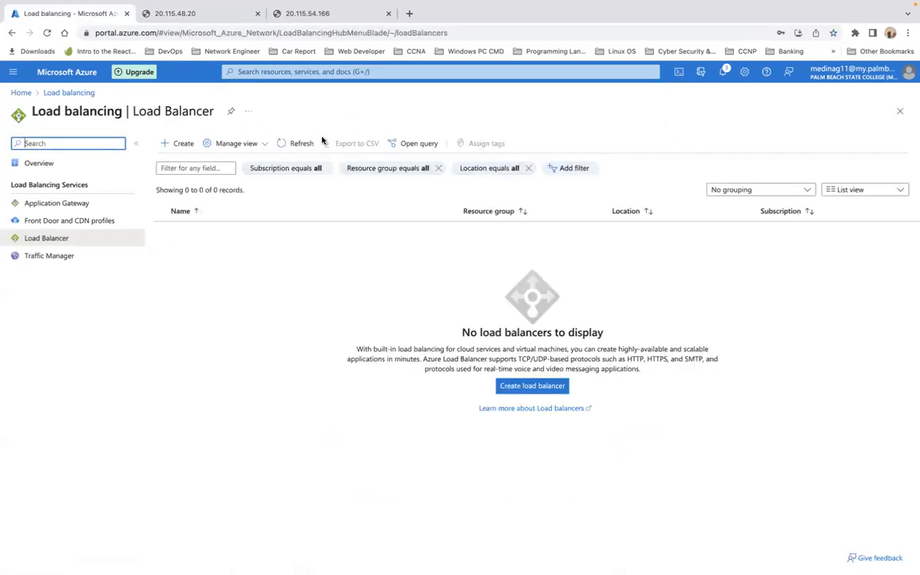
{"action": "left_click", "coordinate": [541, 390]}
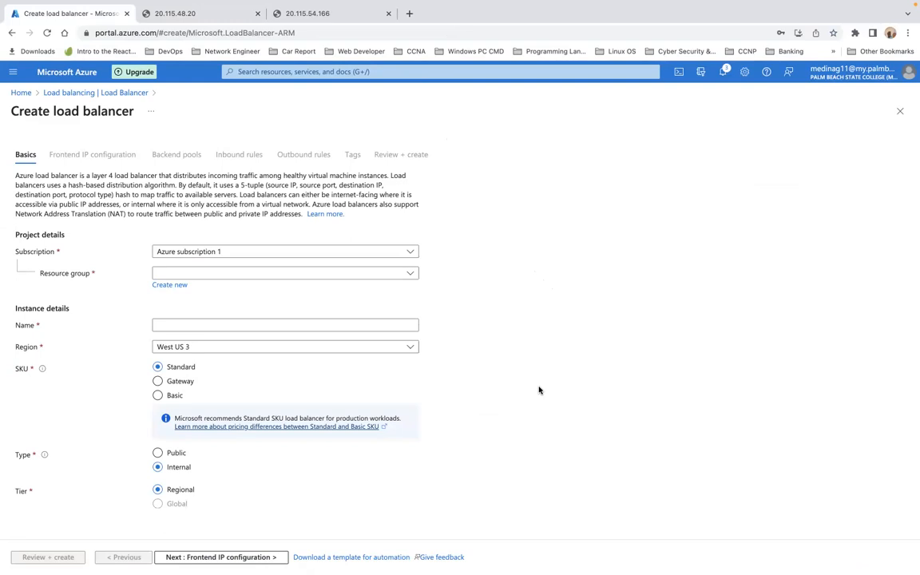
Step: Set the load balancer's resource group to RG1, name to LB1 and type to Public
{"action": "left_click", "coordinate": [407, 276]}
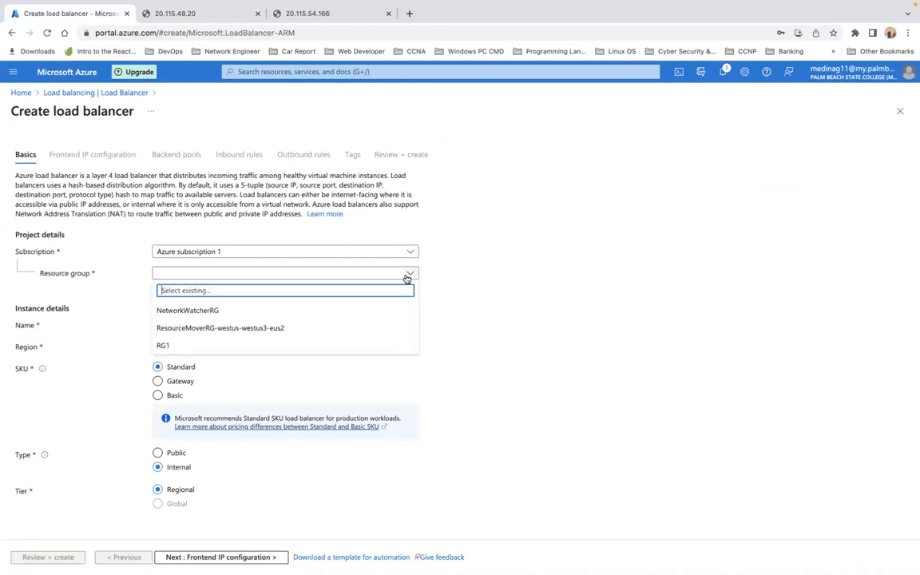
{"action": "left_click", "coordinate": [350, 342]}
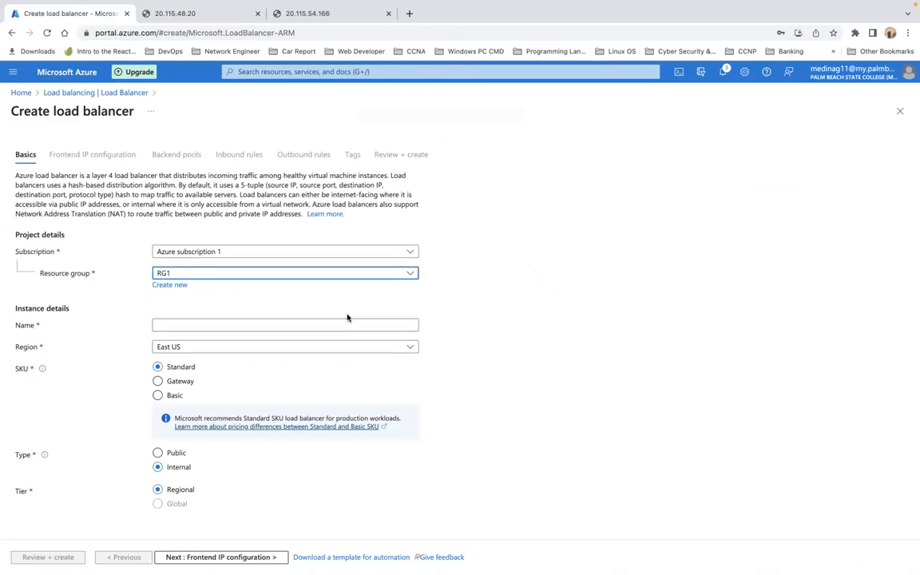
{"action": "left_click", "coordinate": [329, 324]}
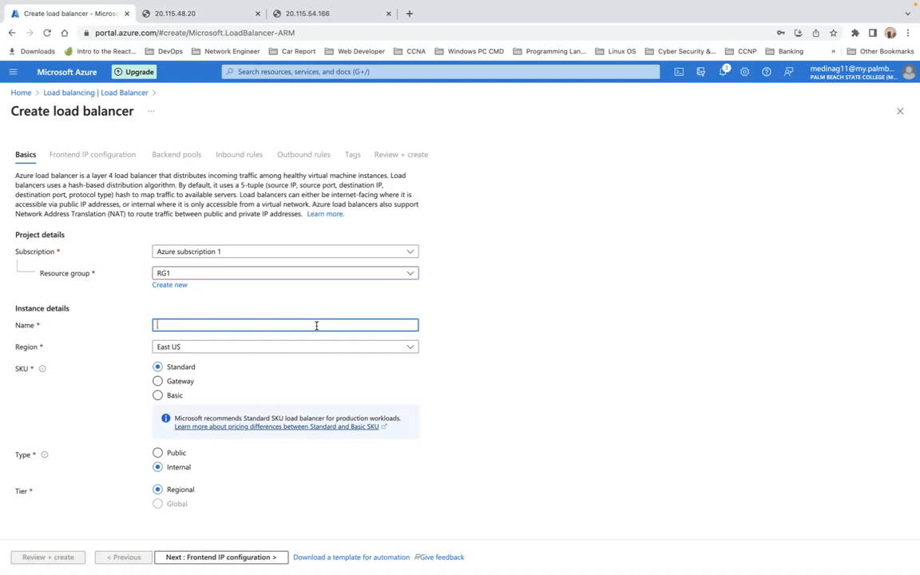
{"action": "type", "text": "LB1"}
{"action": "left_click", "coordinate": [159, 453]}
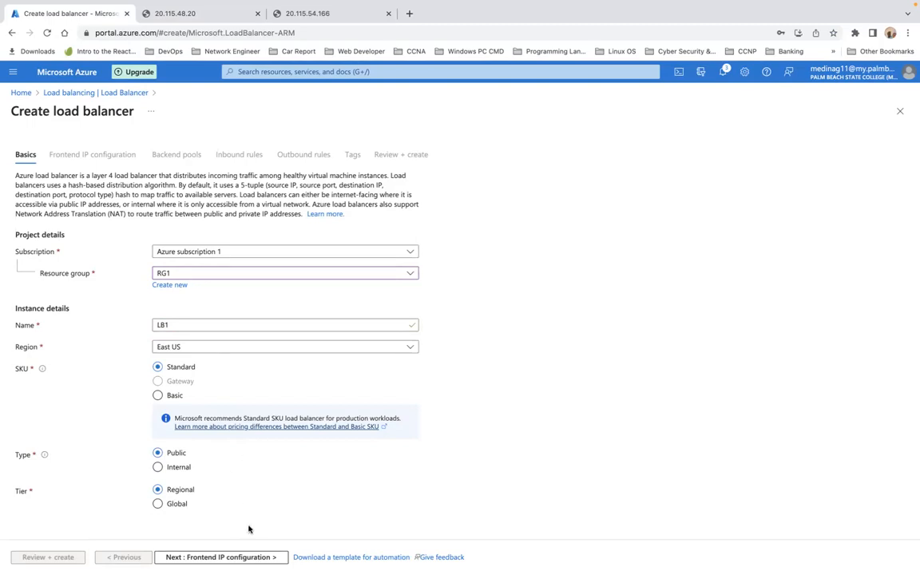
{"action": "left_click", "coordinate": [222, 557]}
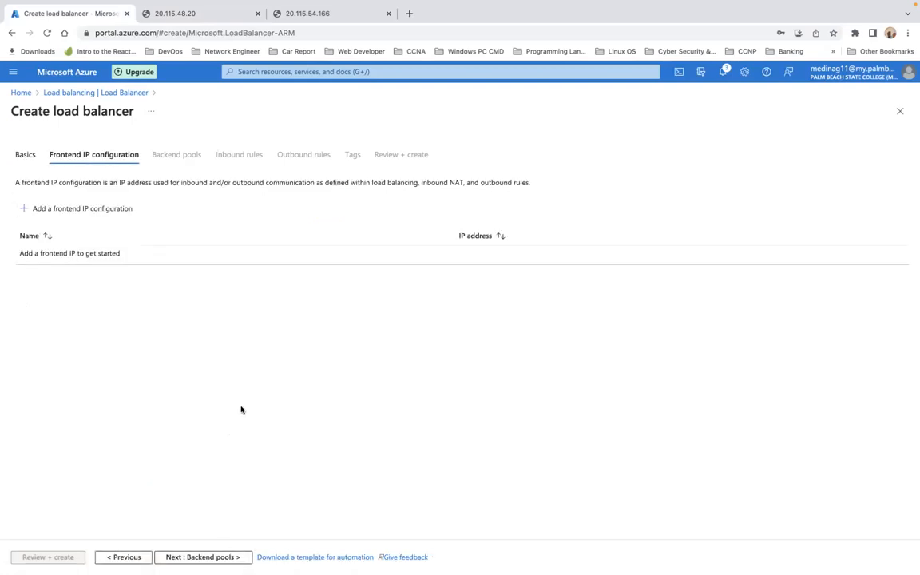
Step: Add frontend IP configuration Fhand using a newly created public IP address named demo
{"action": "left_click", "coordinate": [73, 209]}
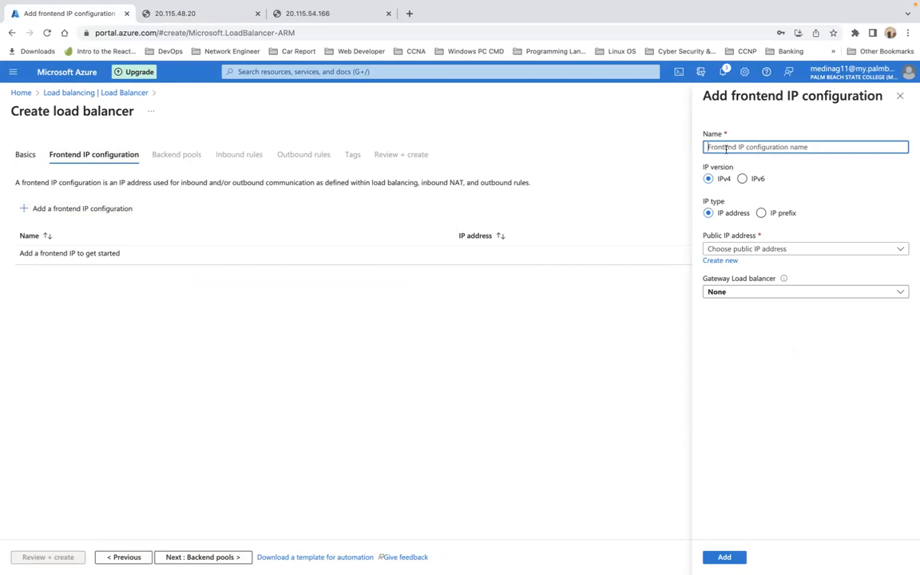
{"action": "type", "text": "f"}
{"action": "key", "text": "BackSpace"}
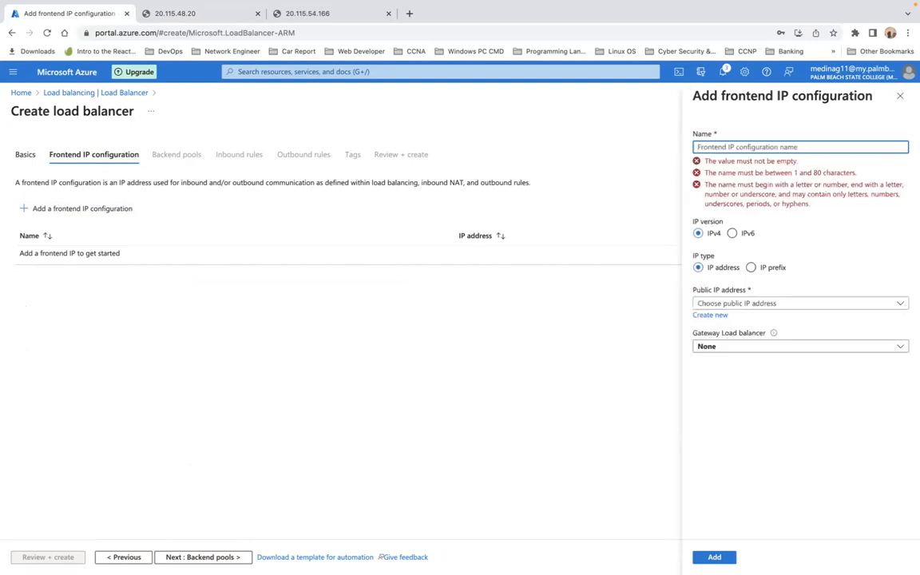
{"action": "type", "text": "F"}
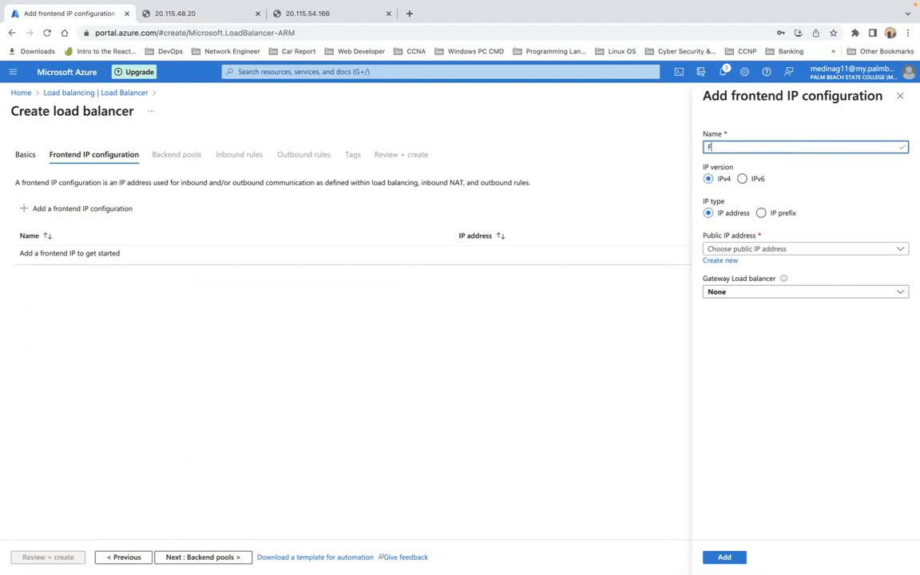
{"action": "type", "text": "hand"}
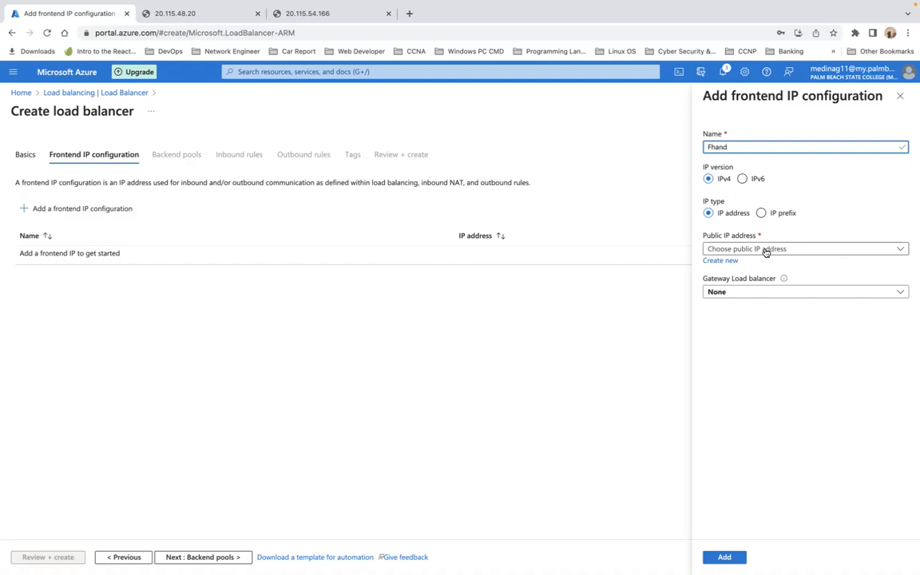
{"action": "left_click", "coordinate": [727, 262]}
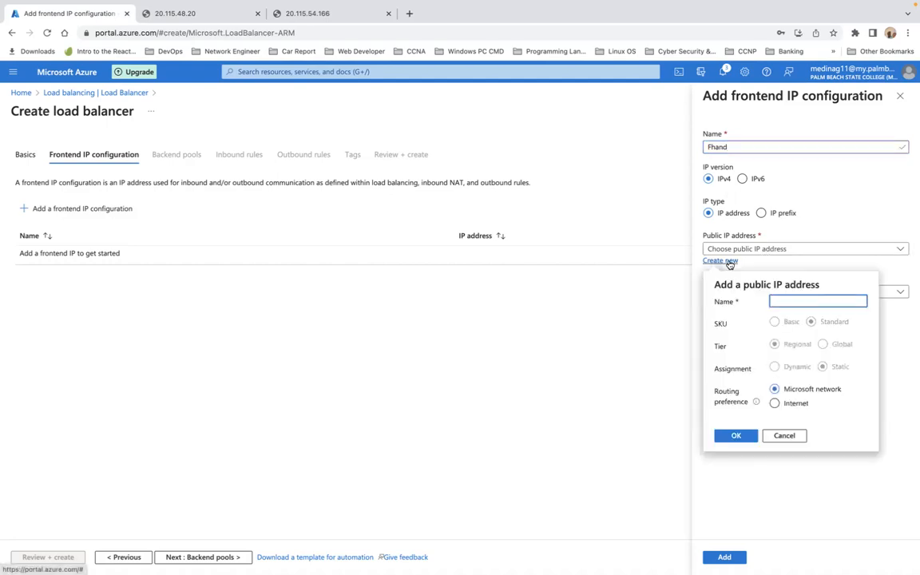
{"action": "type", "text": "demo"}
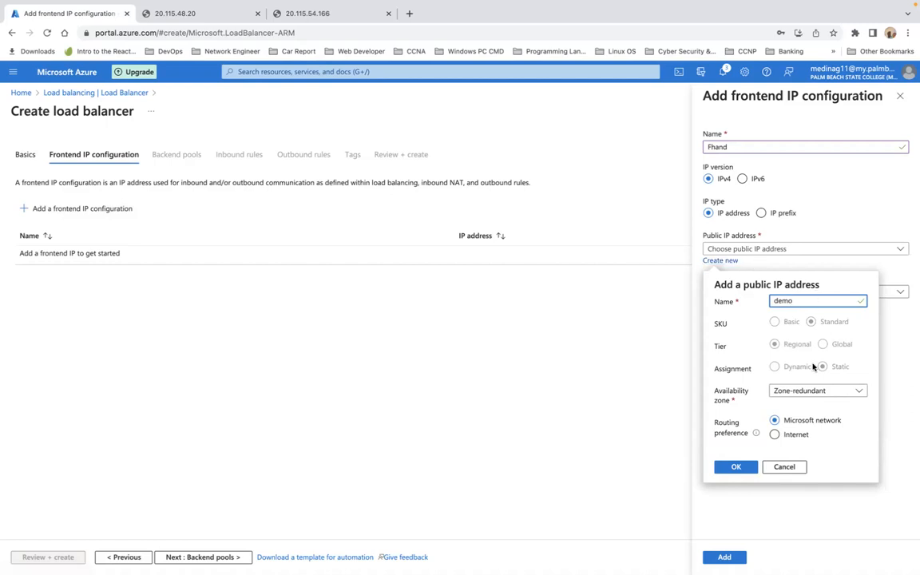
{"action": "left_click", "coordinate": [737, 468]}
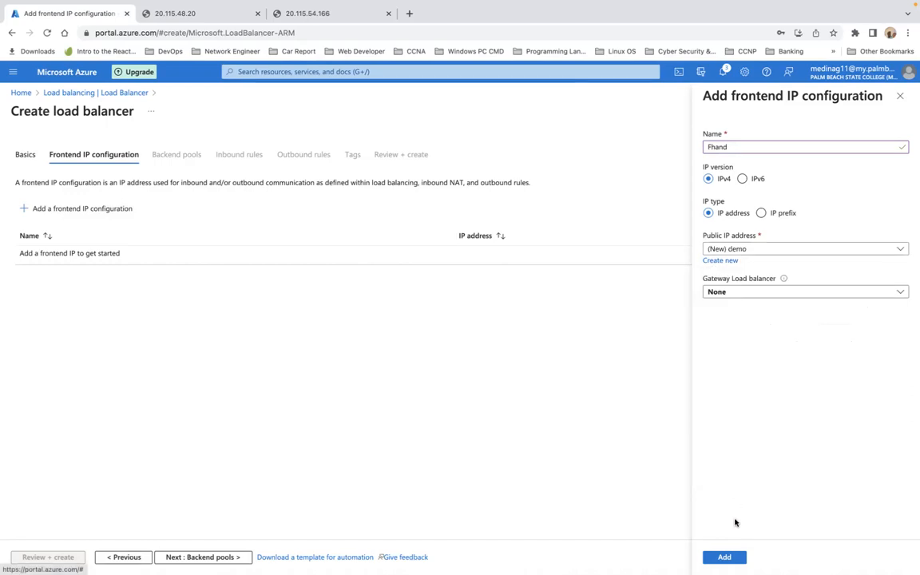
{"action": "left_click", "coordinate": [724, 557]}
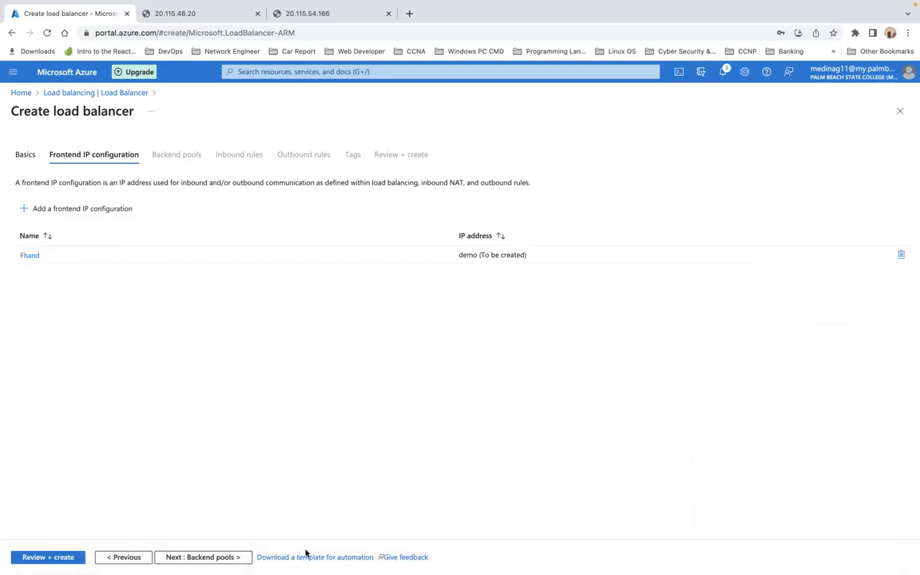
Step: Start a backend pool named Bhandpool on the Server1-vnet virtual network
{"action": "left_click", "coordinate": [203, 556]}
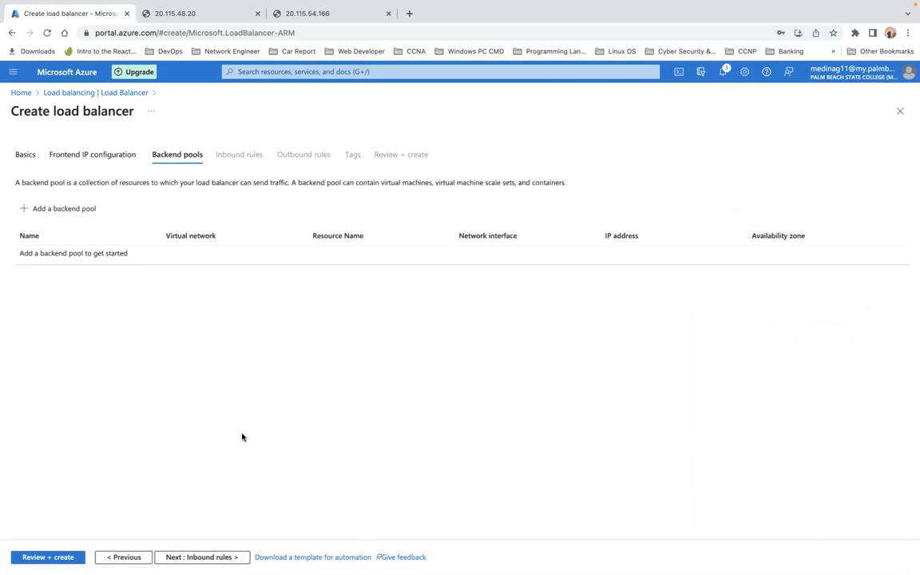
{"action": "left_click", "coordinate": [64, 209]}
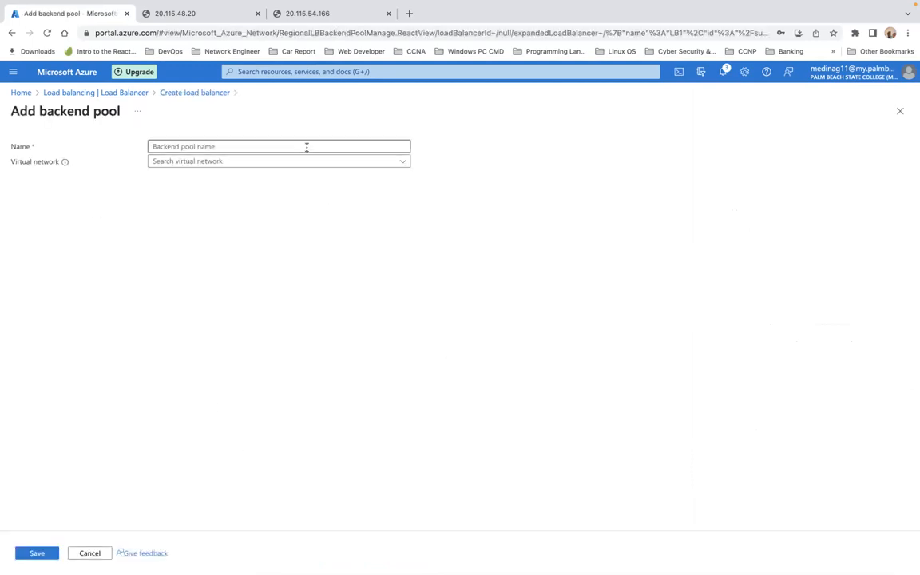
{"action": "left_click", "coordinate": [305, 147]}
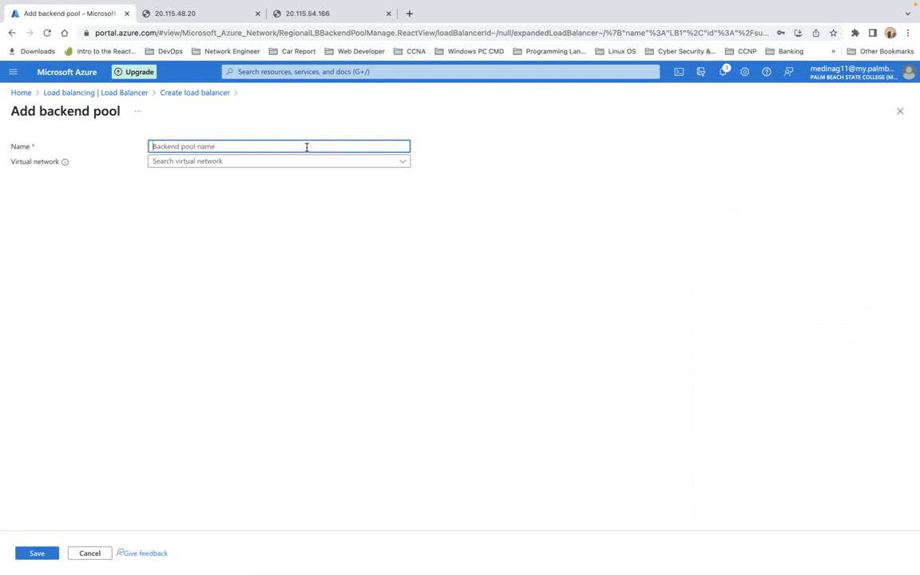
{"action": "type", "text": "Bhandpool"}
{"action": "left_click", "coordinate": [289, 166]}
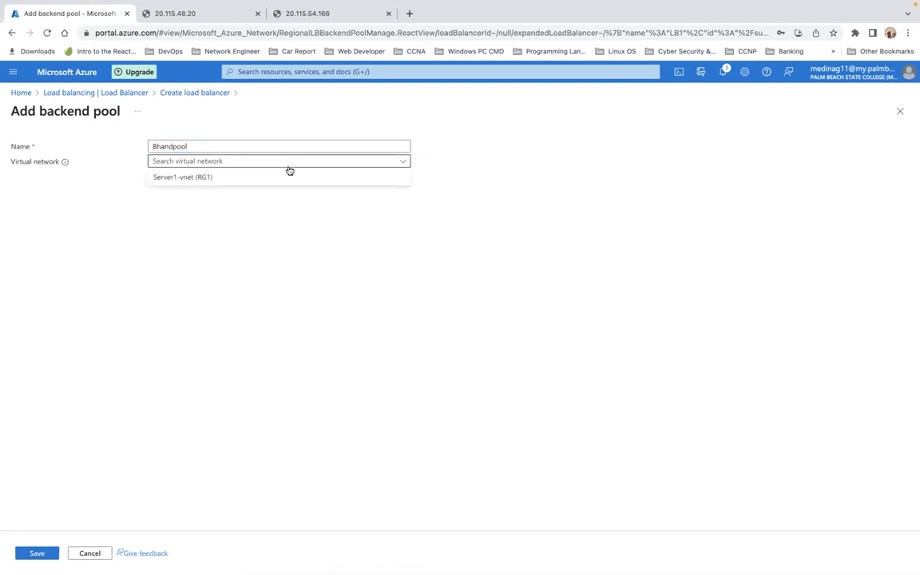
{"action": "left_click", "coordinate": [277, 180]}
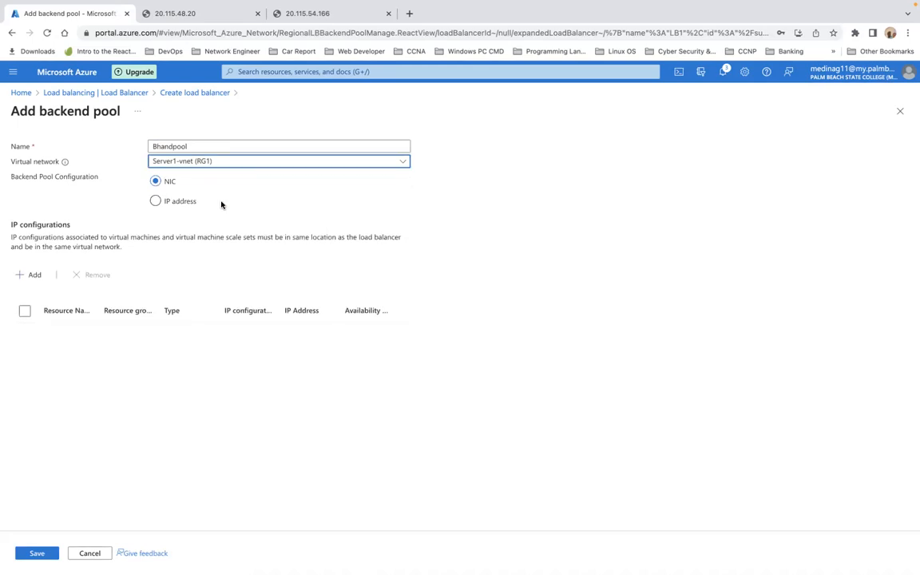
Step: Add the Server1 and Server2 virtual machines to Bhandpool and save it
{"action": "left_click", "coordinate": [35, 275]}
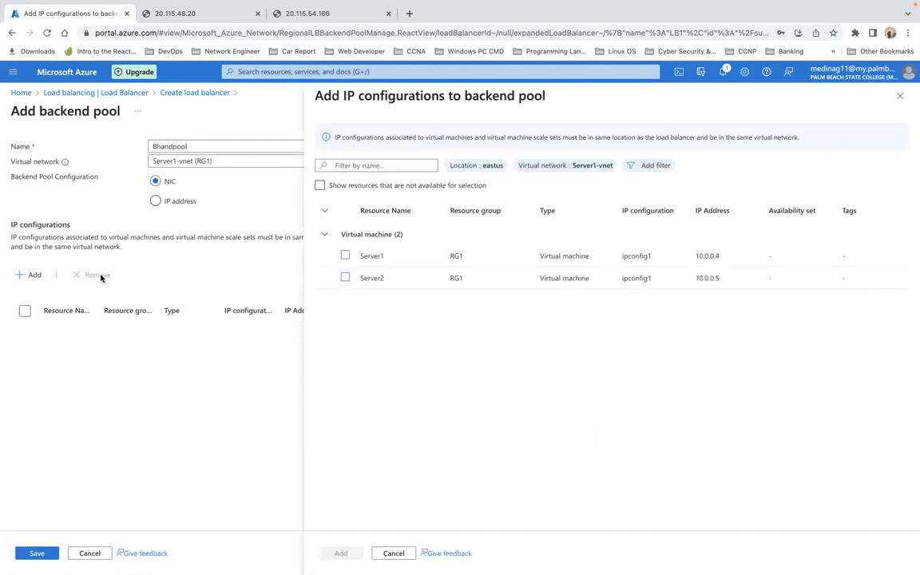
{"action": "left_click", "coordinate": [345, 257]}
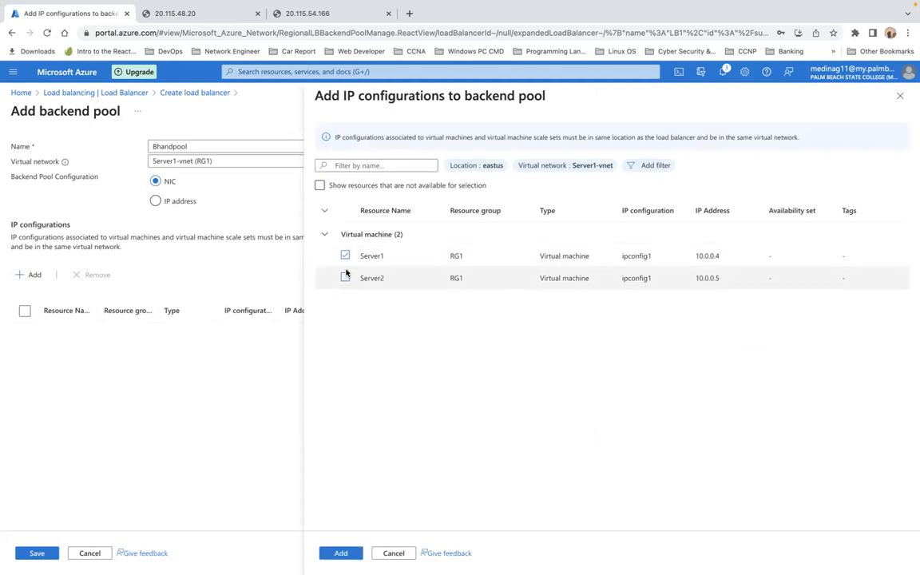
{"action": "left_click", "coordinate": [346, 277]}
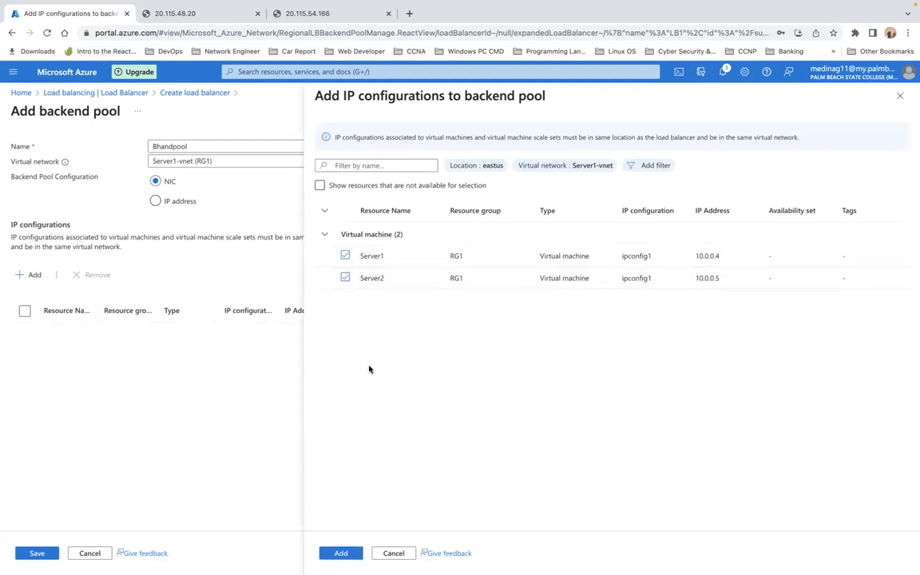
{"action": "left_click", "coordinate": [342, 553]}
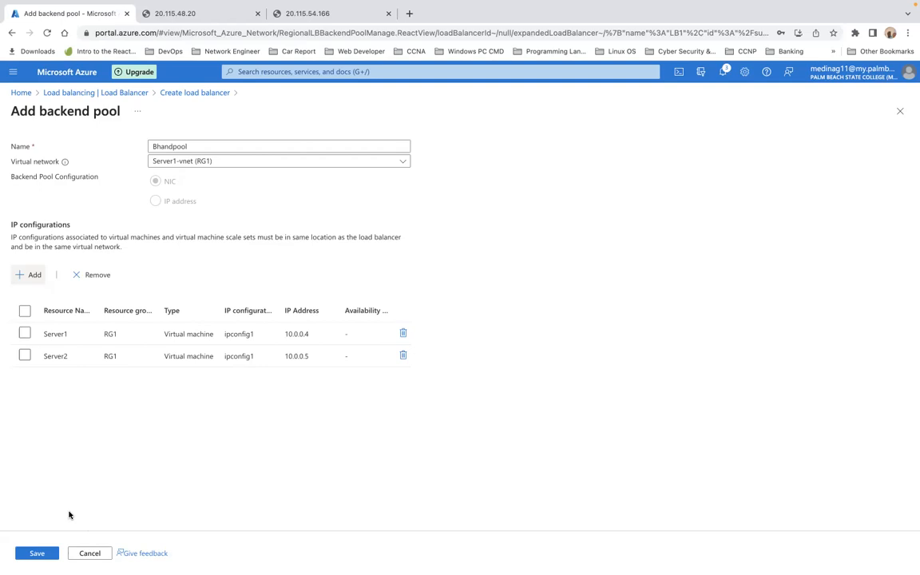
{"action": "left_click", "coordinate": [36, 553]}
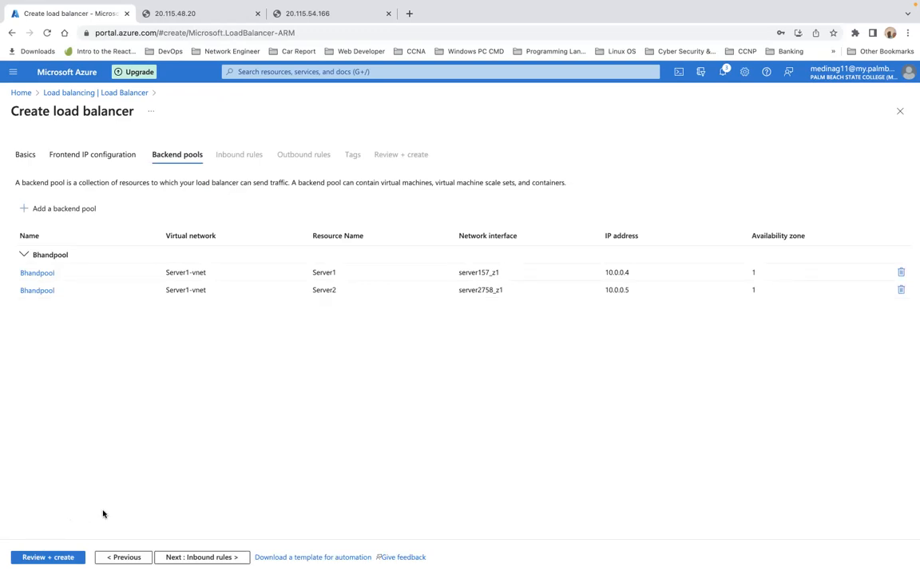
Step: Validate and create LB1, then open the deployed resource's Health probes page
{"action": "left_click", "coordinate": [58, 558]}
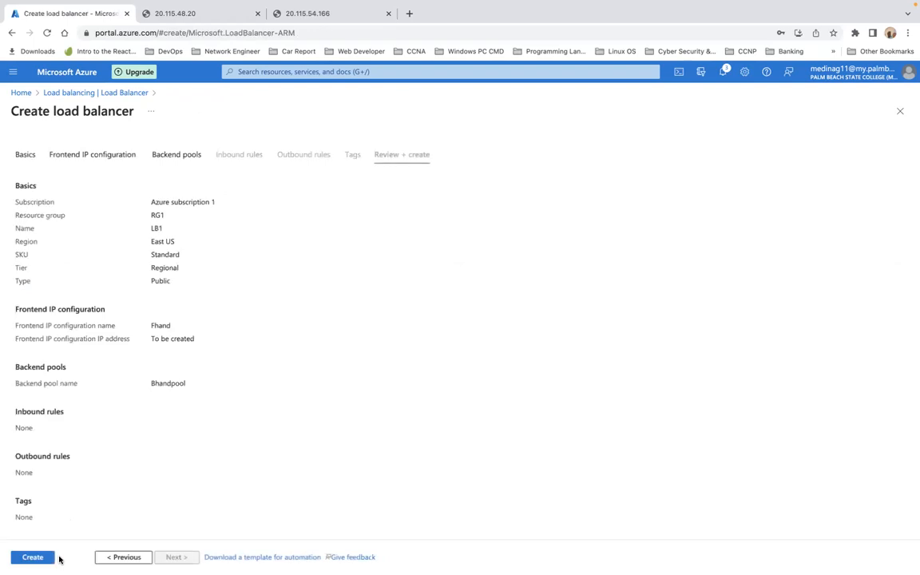
{"action": "left_click", "coordinate": [33, 558]}
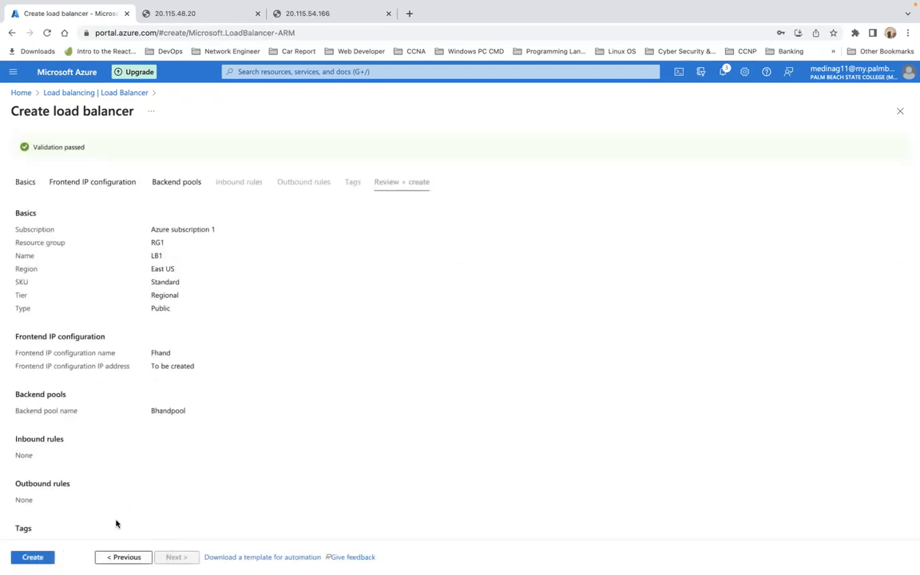
{"action": "left_click", "coordinate": [37, 560]}
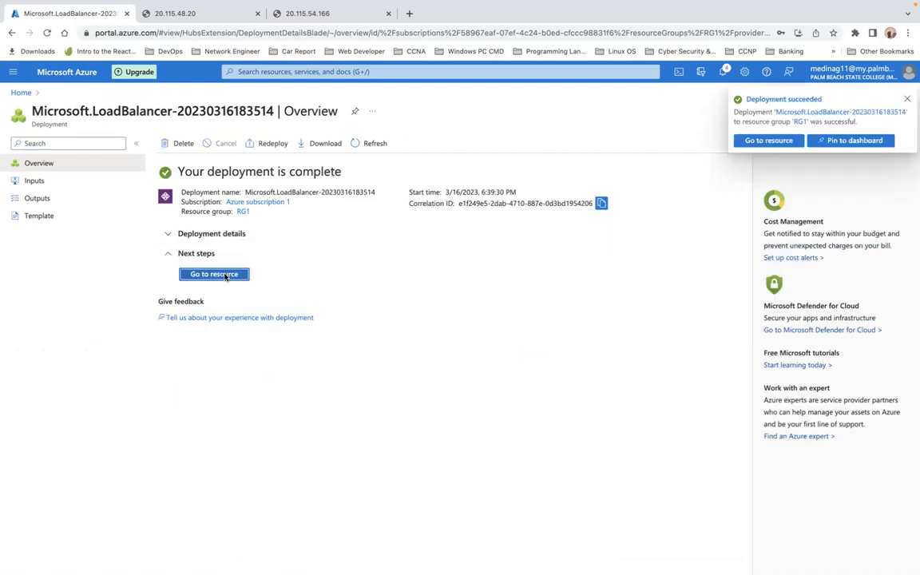
{"action": "left_click", "coordinate": [236, 279]}
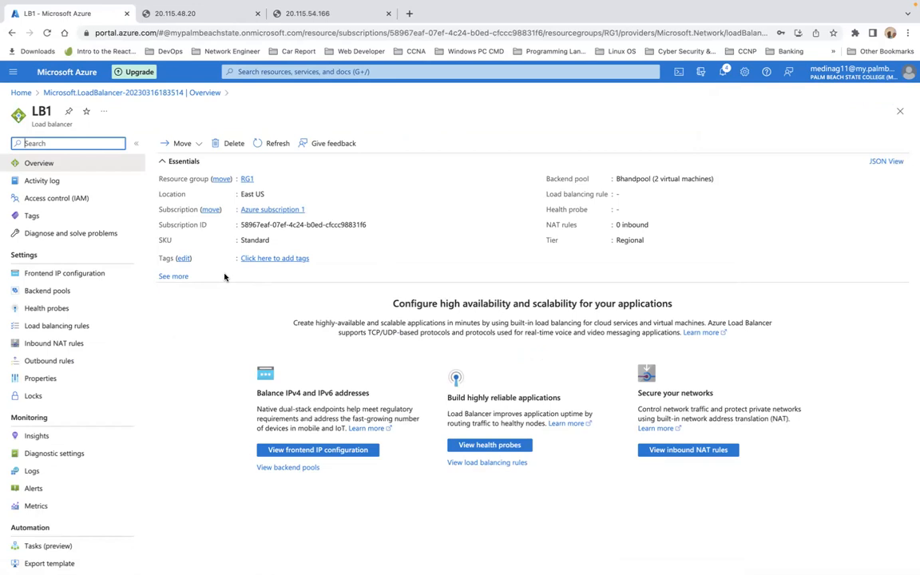
{"action": "left_click", "coordinate": [62, 312]}
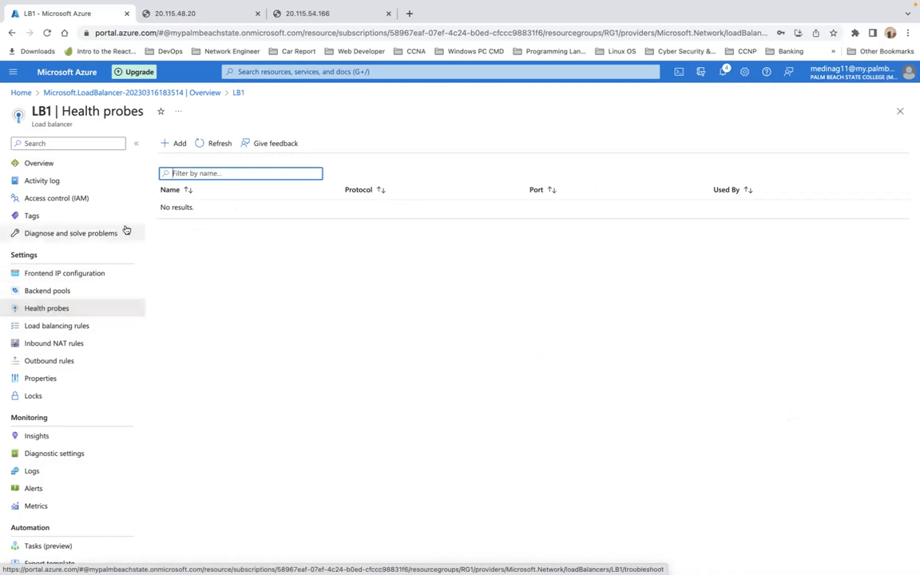
Step: Add a health probe named myHealth to LB1 using TCP on port 80
{"action": "left_click", "coordinate": [175, 149]}
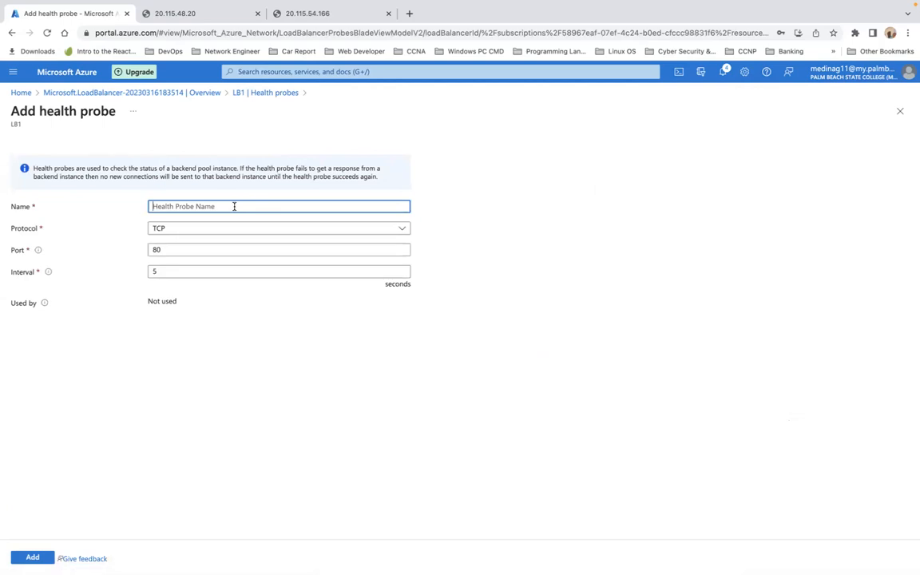
{"action": "type", "text": "Health"}
{"action": "key", "text": "Left"}
{"action": "key", "text": "Left"}
{"action": "key", "text": "Left"}
{"action": "key", "text": "Left"}
{"action": "key", "text": "Left"}
{"action": "key", "text": "Left"}
{"action": "type", "text": "my"}
{"action": "left_click", "coordinate": [263, 232]}
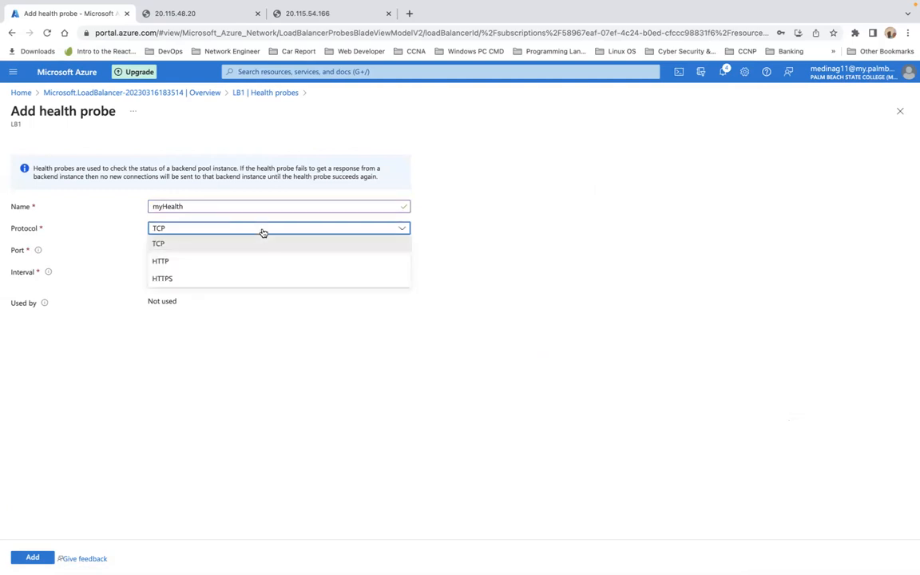
{"action": "left_click", "coordinate": [263, 232]}
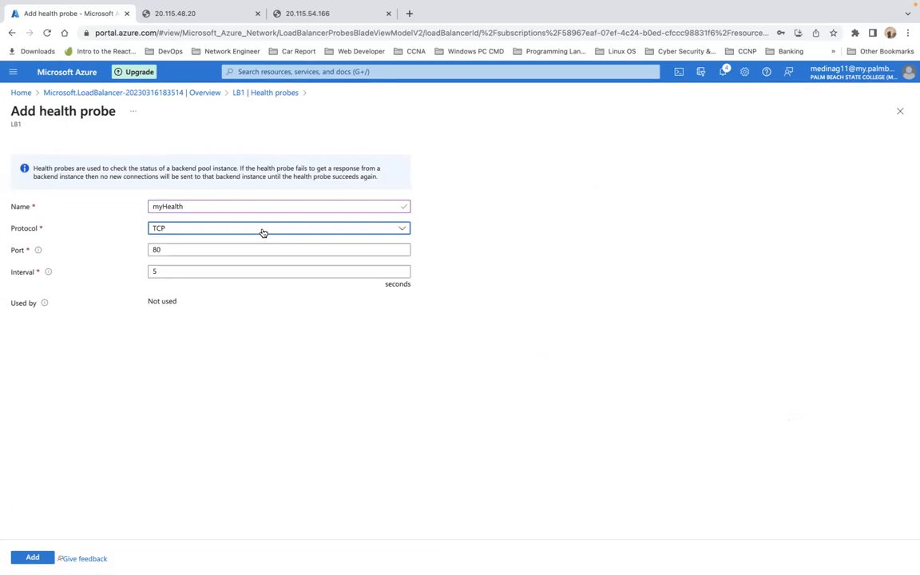
{"action": "left_click", "coordinate": [263, 232]}
{"action": "left_click", "coordinate": [263, 231]}
{"action": "left_click", "coordinate": [32, 557]}
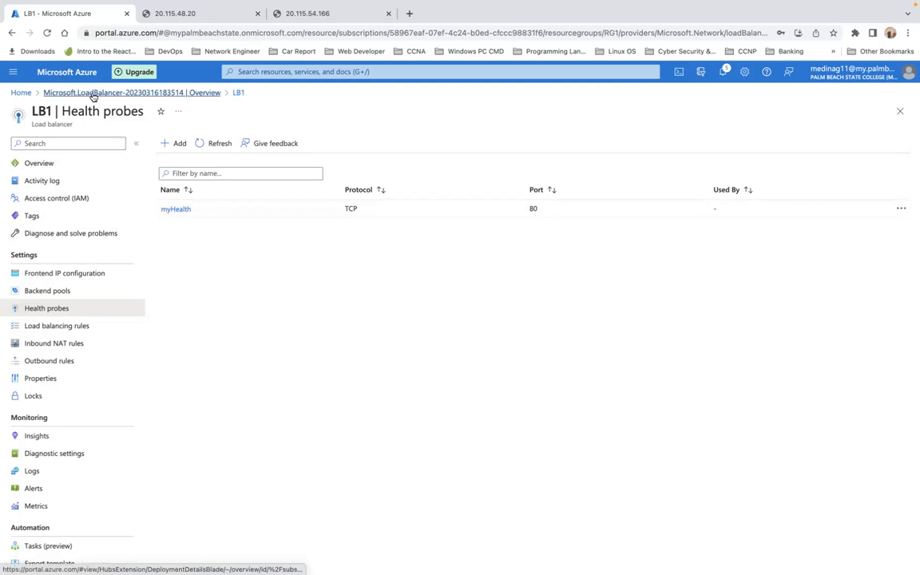
{"action": "left_click", "coordinate": [21, 93]}
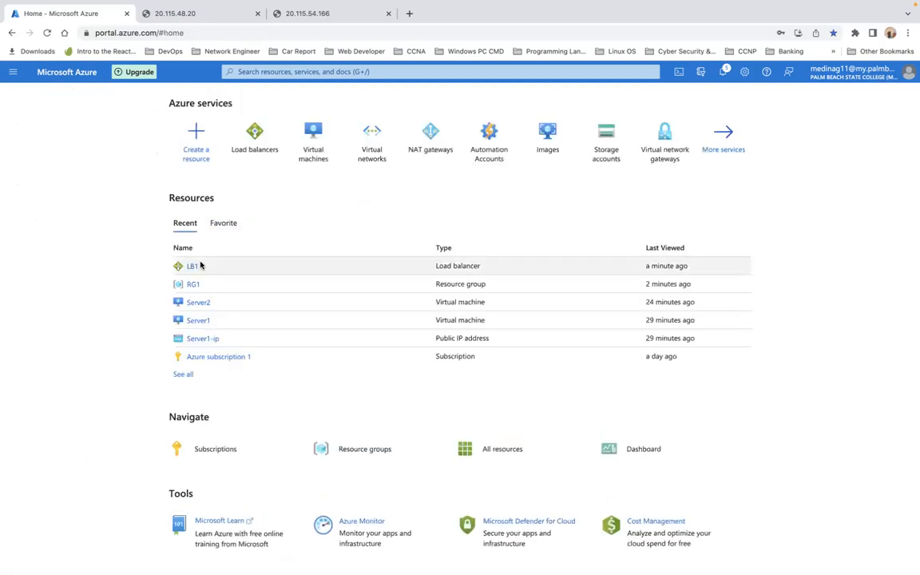
Step: Check LB1's details including its public IP, then look over Server2's overview
{"action": "left_click", "coordinate": [192, 267]}
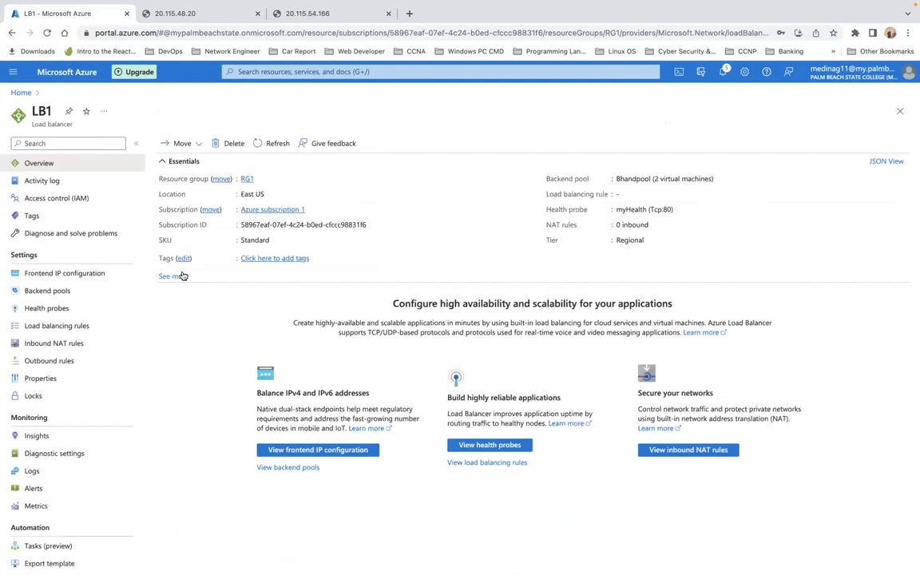
{"action": "left_click", "coordinate": [179, 276]}
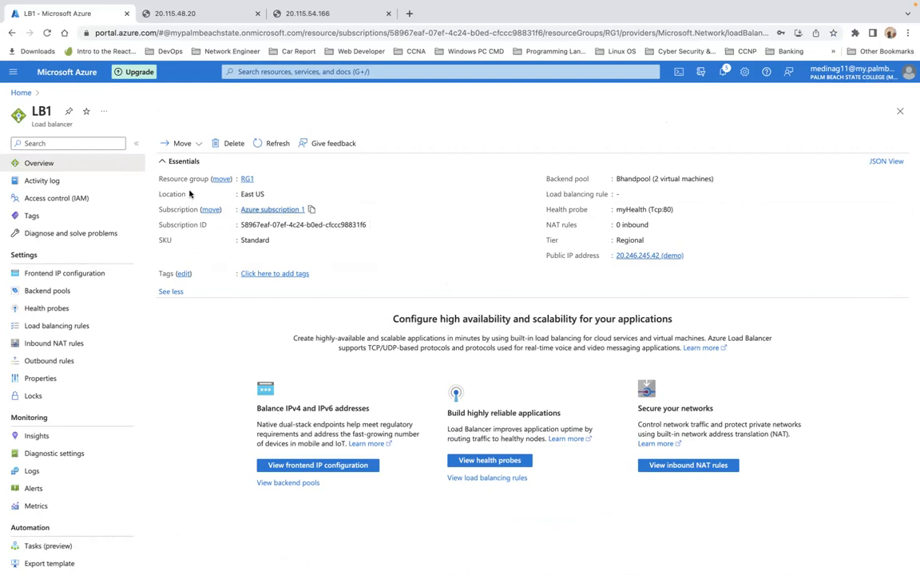
{"action": "left_click", "coordinate": [24, 94]}
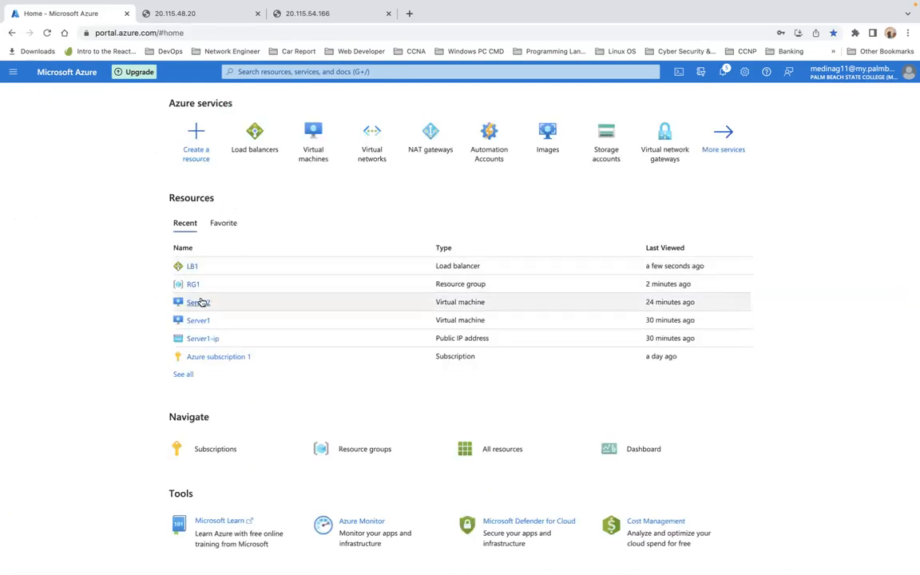
{"action": "left_click", "coordinate": [199, 303]}
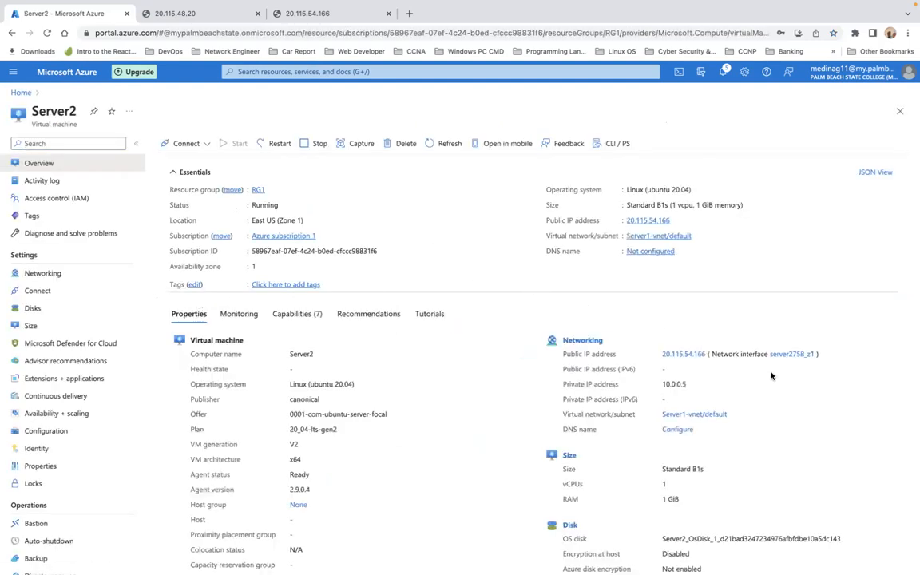
{"action": "scroll", "coordinate": [772, 374], "scroll_direction": "down", "scroll_amount": 1}
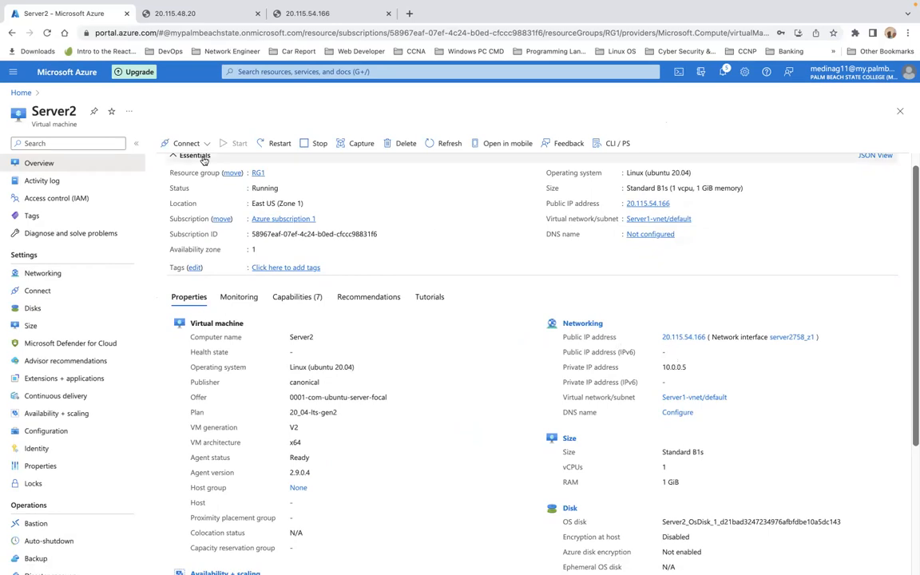
Step: Review Server1's overview, then return to LB1's overview page
{"action": "left_click", "coordinate": [21, 93]}
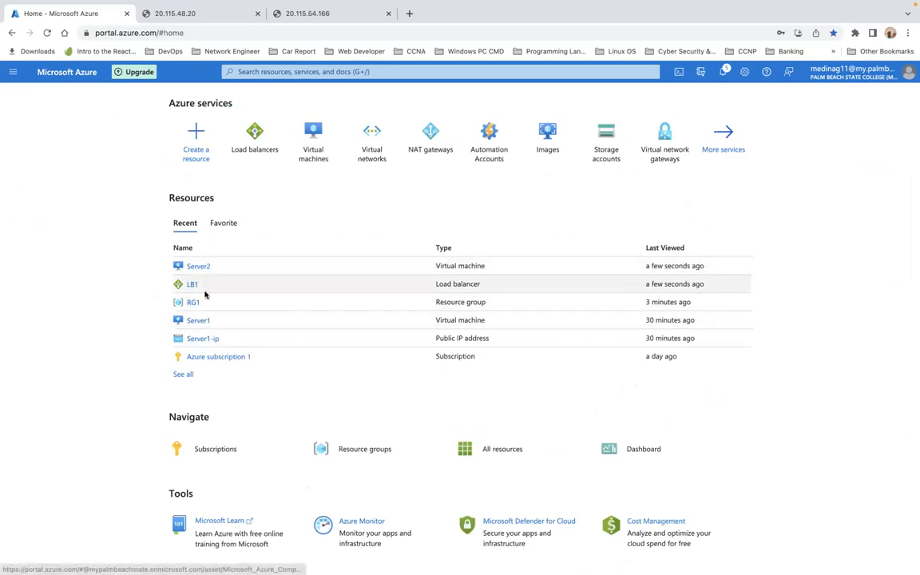
{"action": "left_click", "coordinate": [201, 322]}
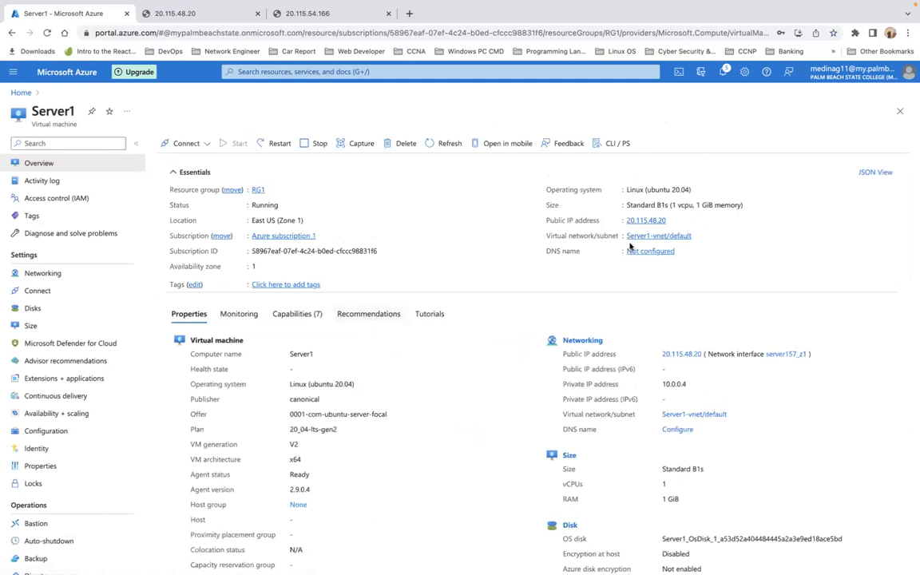
{"action": "scroll", "coordinate": [469, 274], "scroll_direction": "down", "scroll_amount": 1}
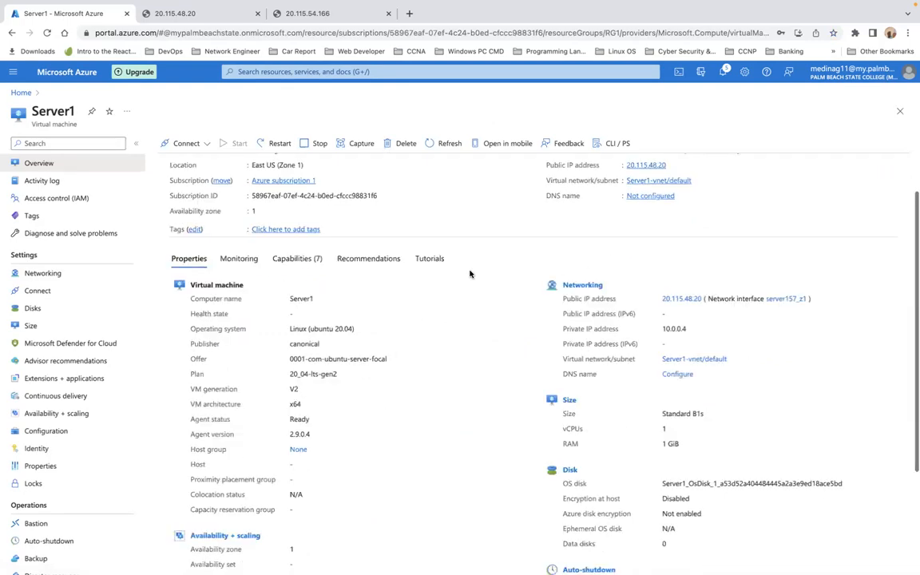
{"action": "scroll", "coordinate": [470, 274], "scroll_direction": "down", "scroll_amount": 3}
{"action": "scroll", "coordinate": [469, 274], "scroll_direction": "up", "scroll_amount": 2}
{"action": "scroll", "coordinate": [469, 274], "scroll_direction": "up", "scroll_amount": 2}
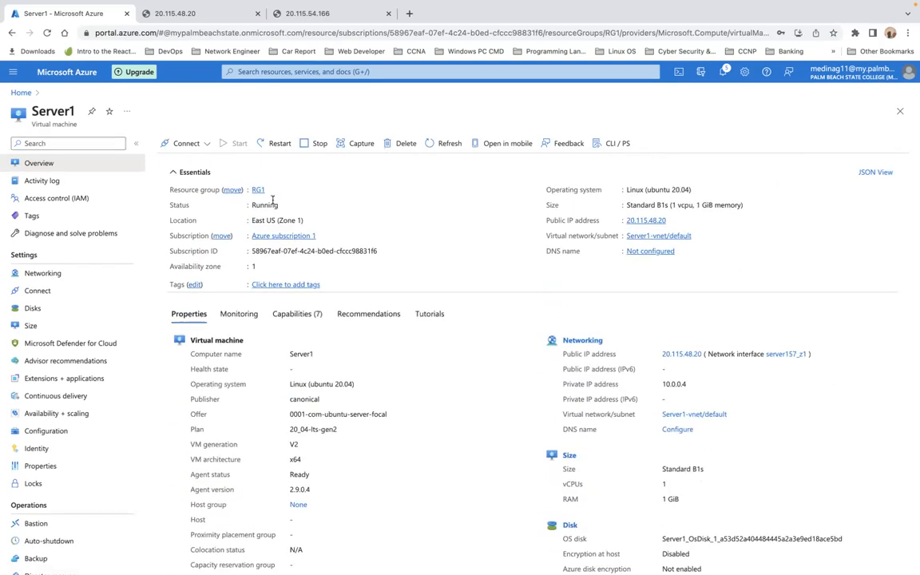
{"action": "left_click", "coordinate": [21, 94]}
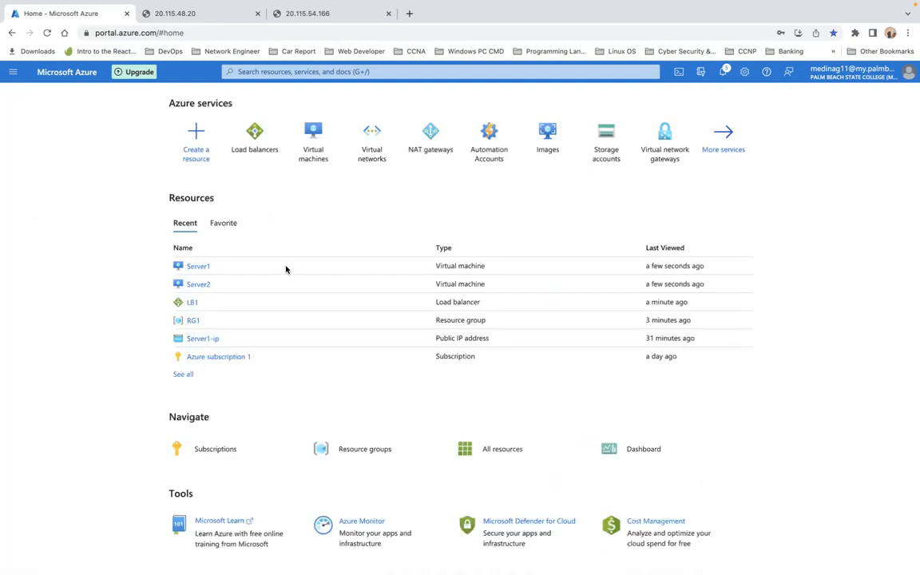
{"action": "left_click", "coordinate": [192, 303]}
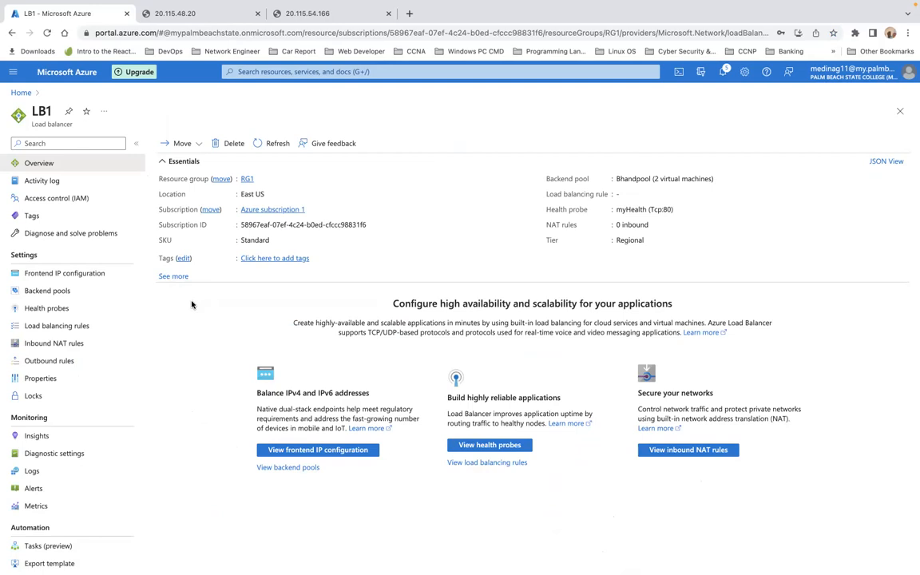
Step: Add an LB1 load balancing rule named myRule with frontend Fhand and backend pool Bhandpool
{"action": "left_click", "coordinate": [67, 330]}
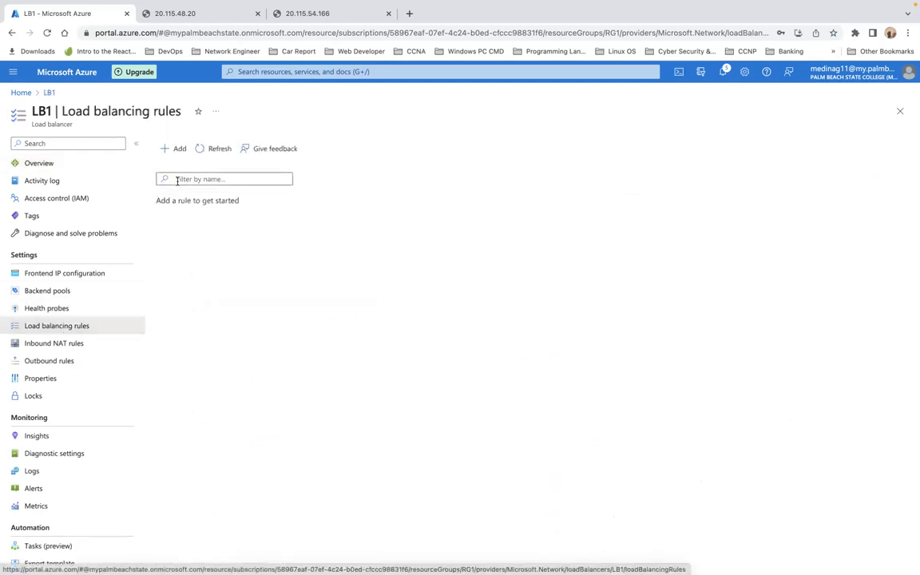
{"action": "left_click", "coordinate": [177, 149]}
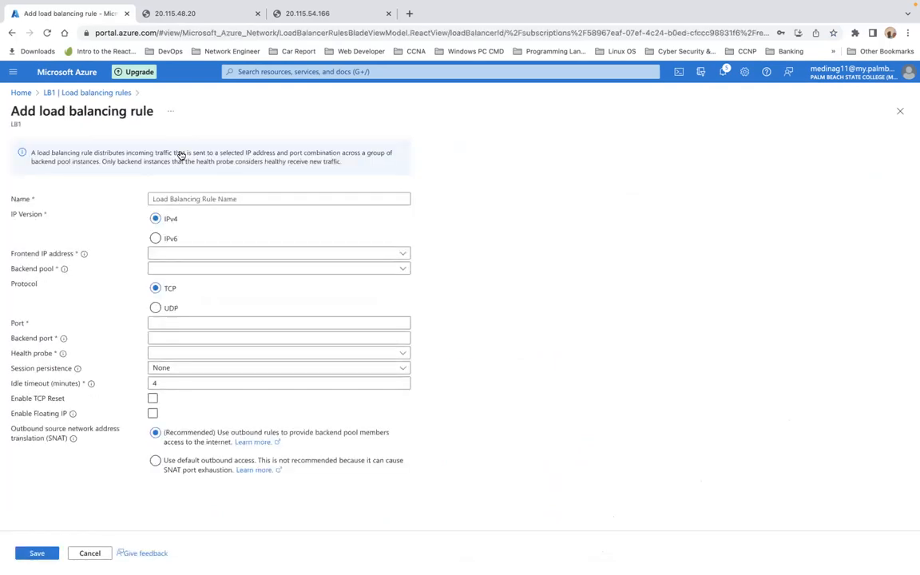
{"action": "left_click", "coordinate": [215, 198]}
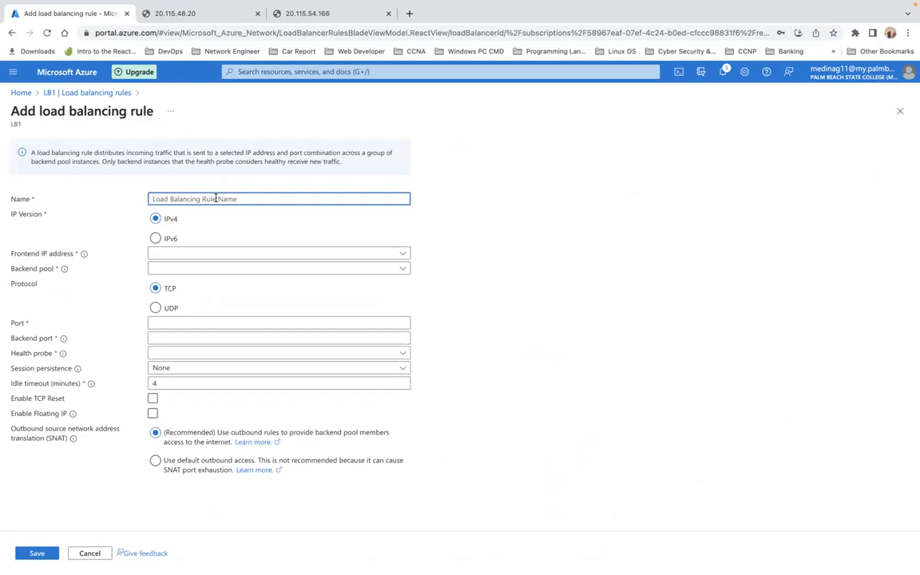
{"action": "type", "text": "myRule"}
{"action": "left_click", "coordinate": [203, 254]}
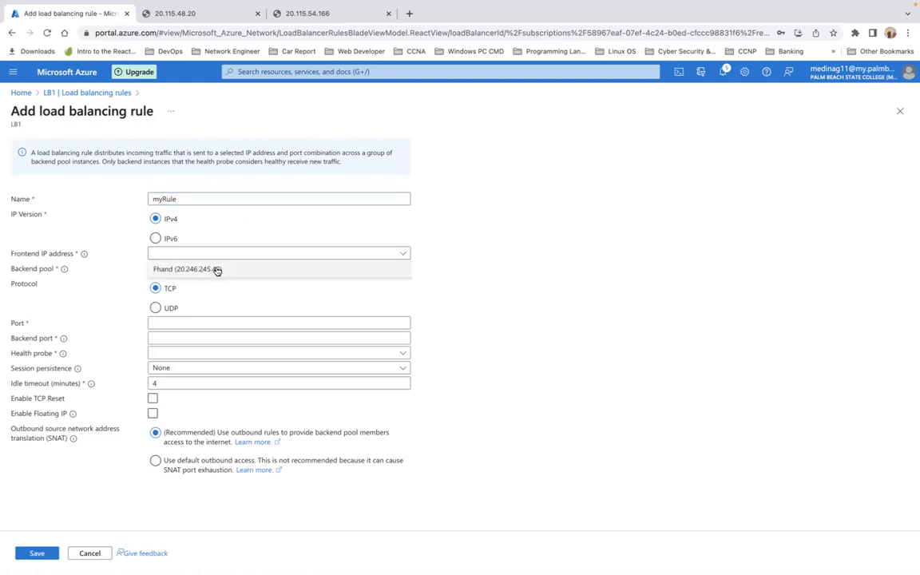
{"action": "left_click", "coordinate": [215, 270]}
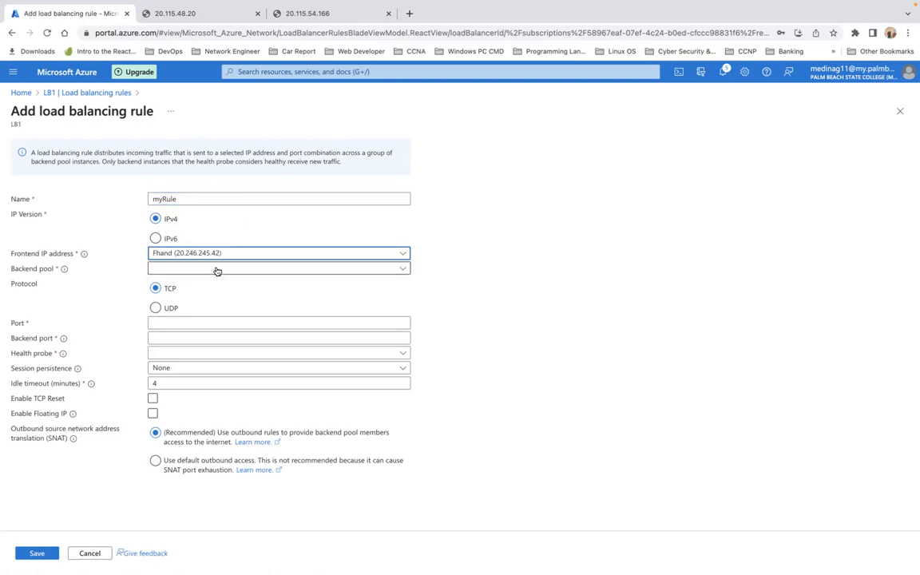
{"action": "left_click", "coordinate": [217, 270]}
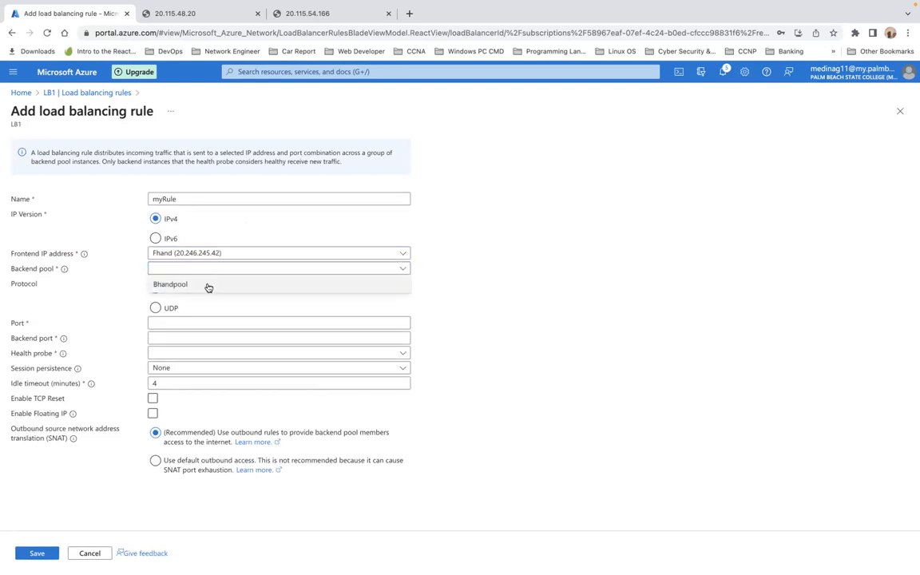
{"action": "left_click", "coordinate": [207, 286]}
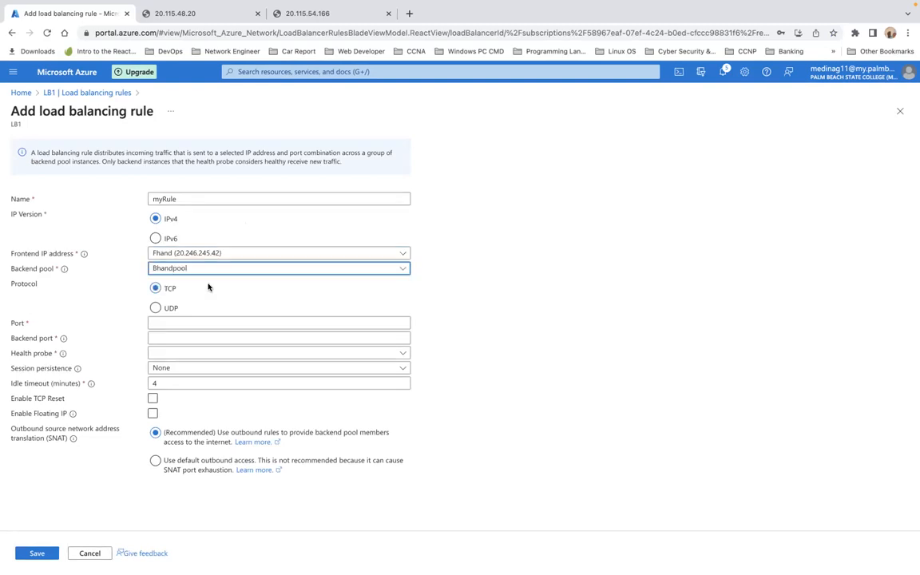
Step: Set the rule's frontend port to 1000 and backend port to 80
{"action": "left_click", "coordinate": [199, 322]}
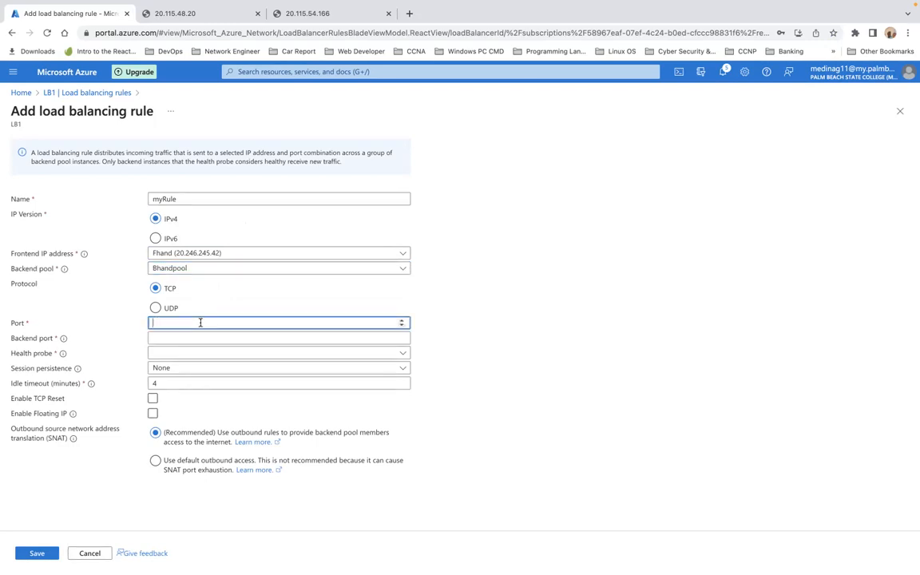
{"action": "type", "text": "8"}
{"action": "key", "text": "BackSpace"}
{"action": "type", "text": "1000"}
{"action": "left_click", "coordinate": [193, 338]}
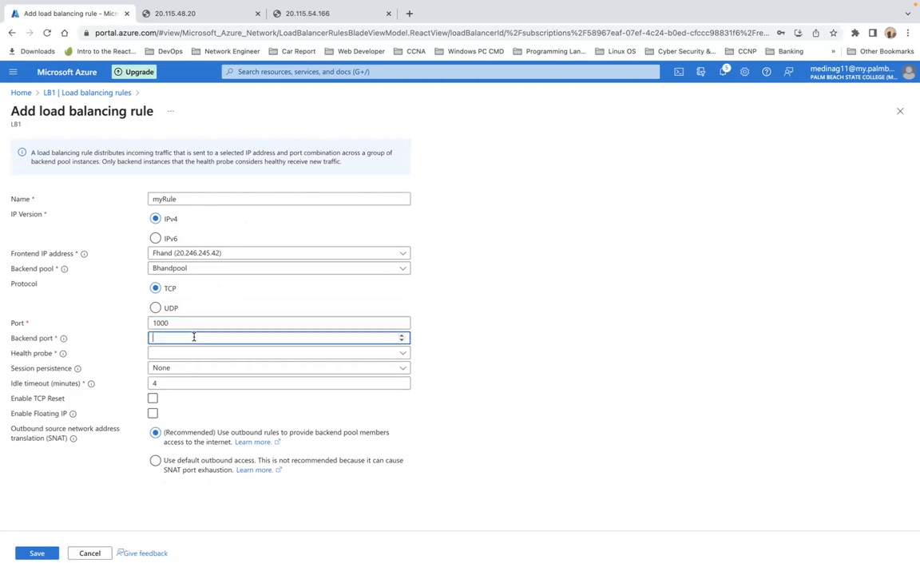
{"action": "type", "text": "80"}
Step: Assign the myHealth probe, leave Floating IP disabled, and save myRule
{"action": "left_click", "coordinate": [182, 353]}
{"action": "left_click", "coordinate": [193, 369]}
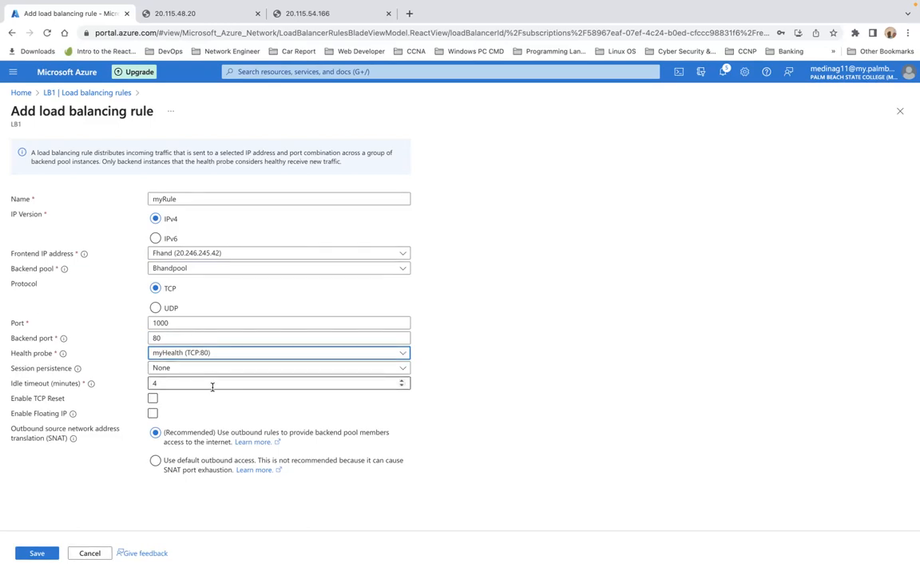
{"action": "left_click", "coordinate": [219, 410]}
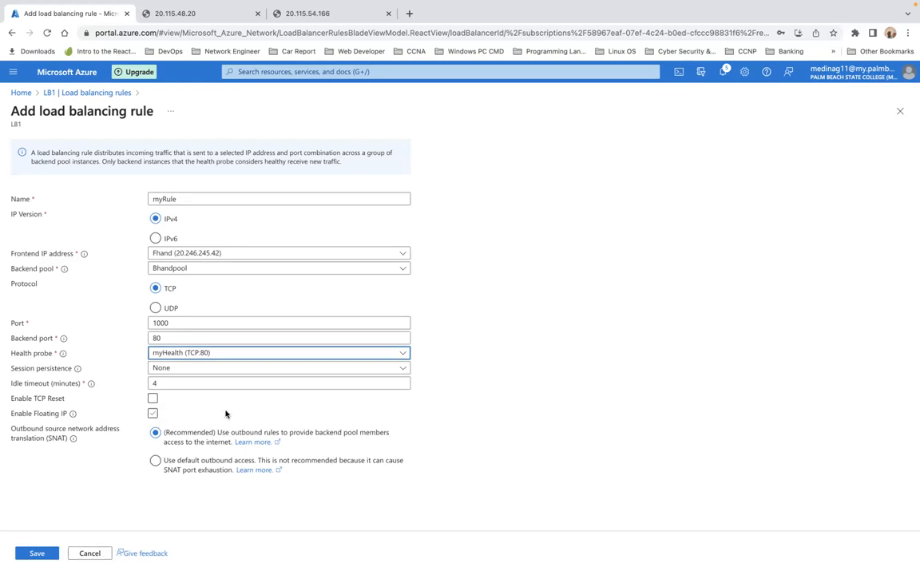
{"action": "left_click", "coordinate": [154, 413]}
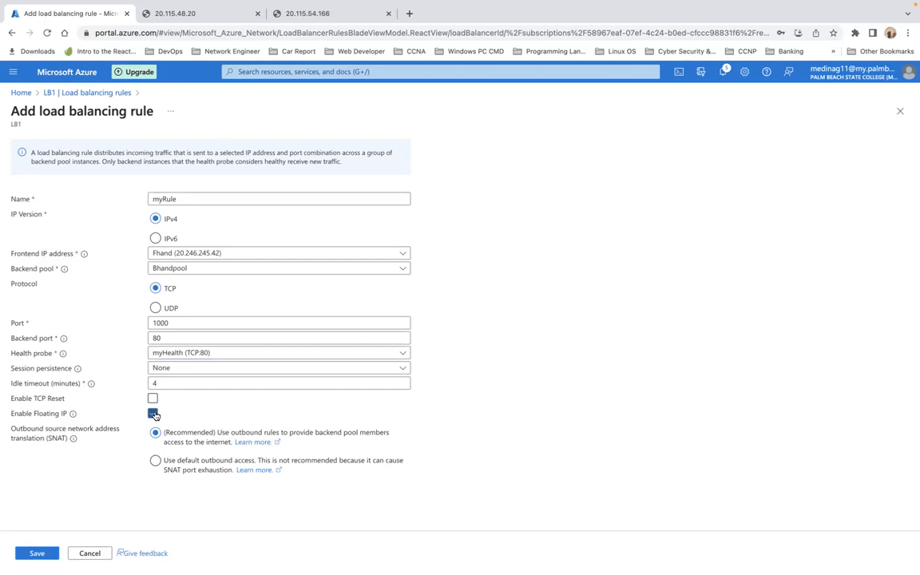
{"action": "left_click", "coordinate": [154, 413]}
{"action": "left_click", "coordinate": [37, 553]}
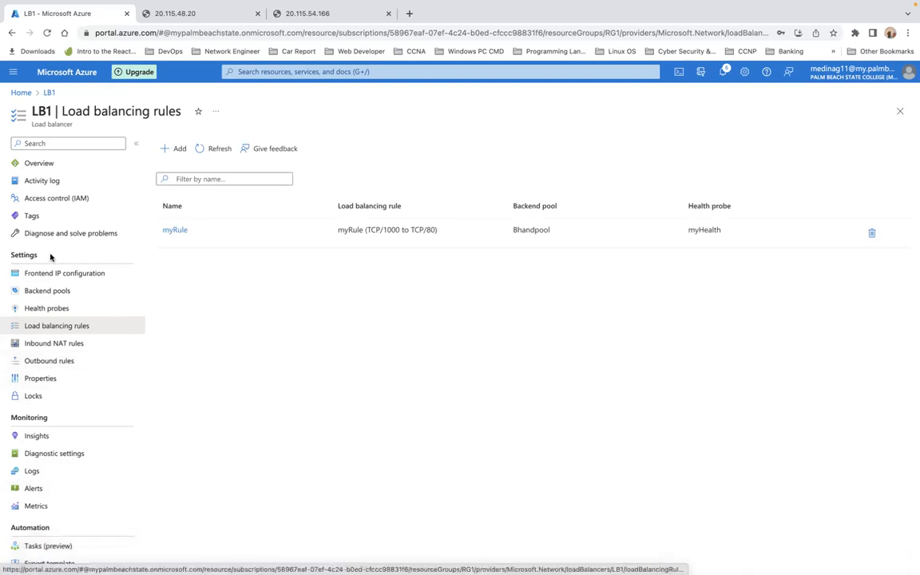
Step: Copy LB1's public IP 20.246.245.42 from its Essentials and open a blank browser tab
{"action": "left_click", "coordinate": [48, 93]}
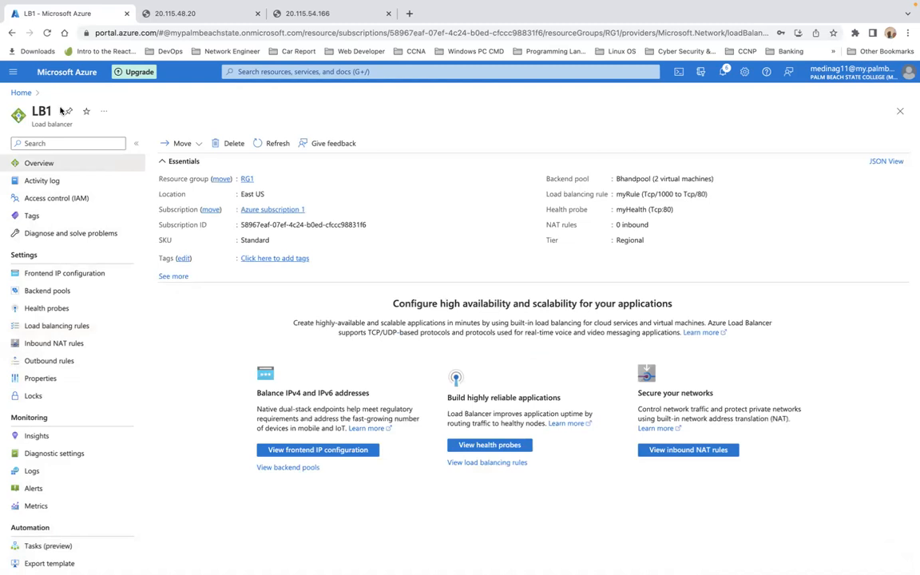
{"action": "left_click", "coordinate": [175, 277]}
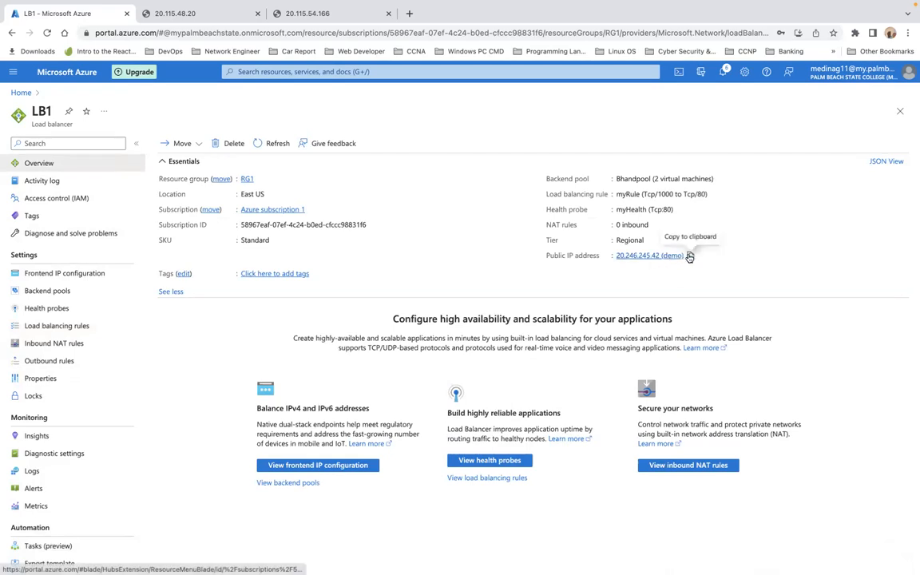
{"action": "left_click", "coordinate": [690, 258]}
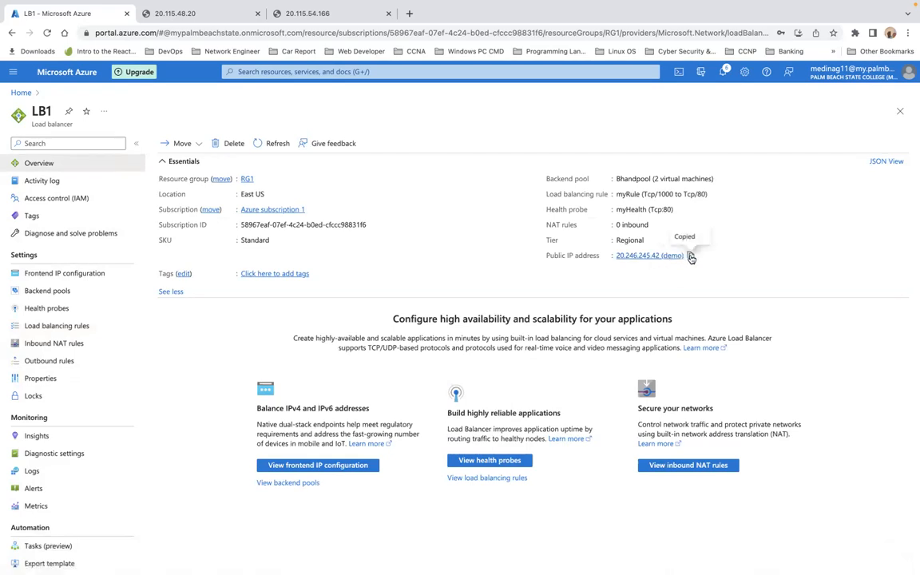
{"action": "left_click", "coordinate": [410, 14]}
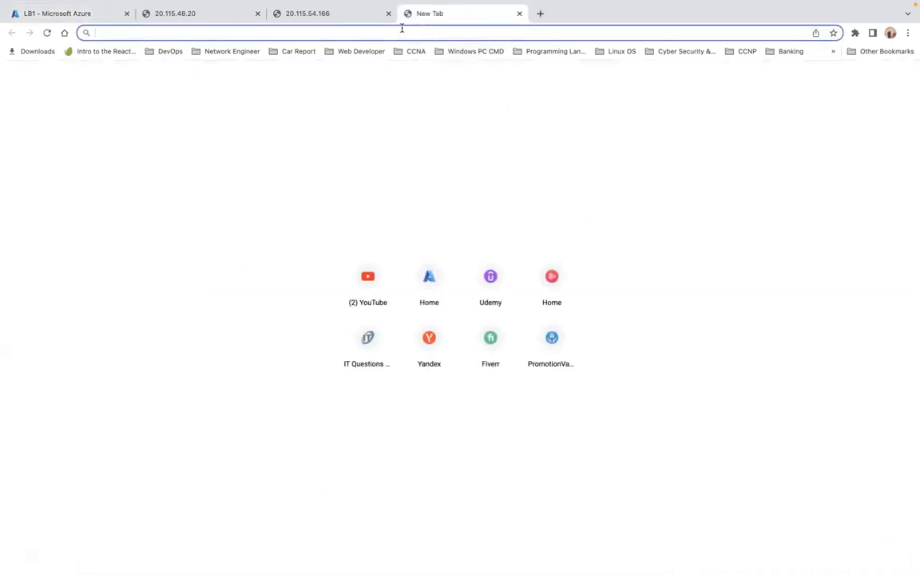
Step: Load 20.246.245.42 past the not-secure warning, then return to the LB1 portal tab
{"action": "key", "text": "super+v"}
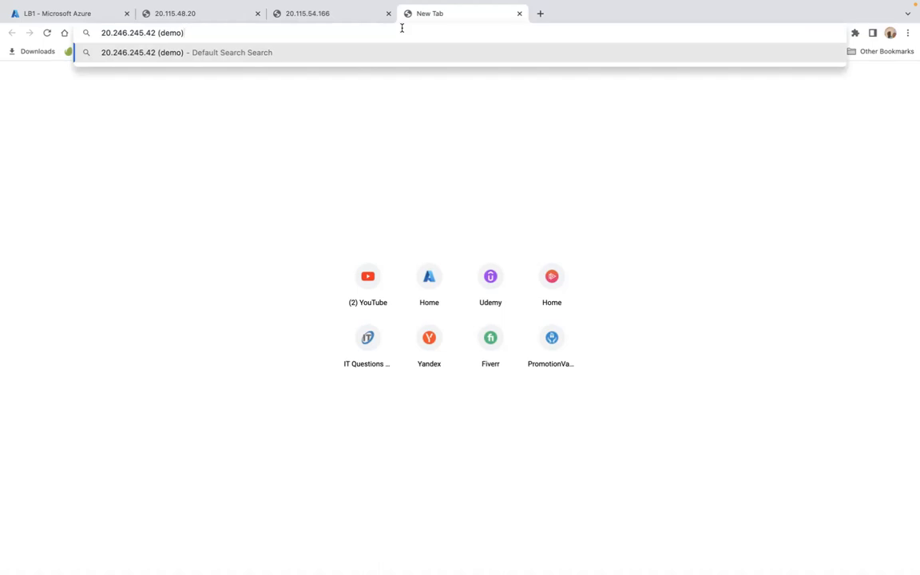
{"action": "key", "text": "BackSpace"}
{"action": "key", "text": "BackSpace"}
{"action": "key", "text": "BackSpace"}
{"action": "key", "text": "BackSpace"}
{"action": "key", "text": "BackSpace"}
{"action": "key", "text": "BackSpace"}
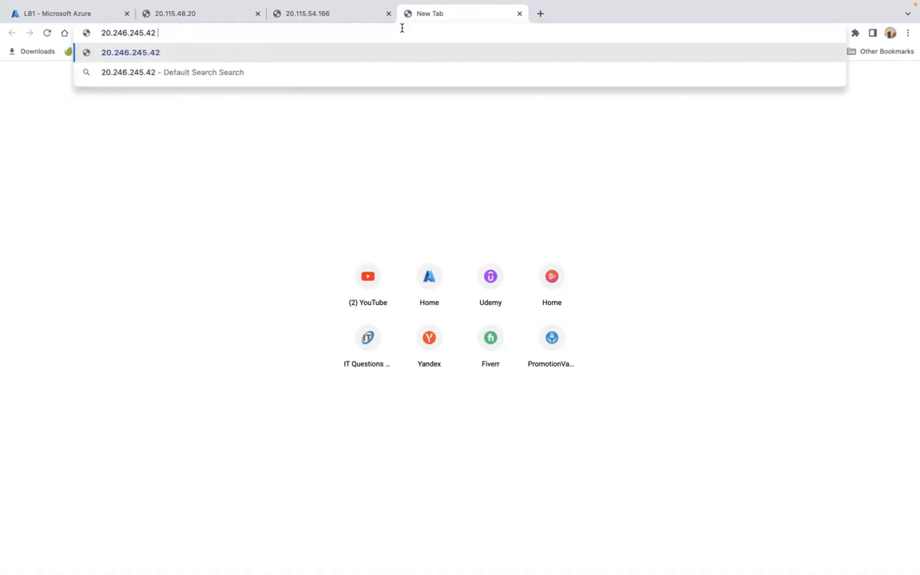
{"action": "key", "text": "Return"}
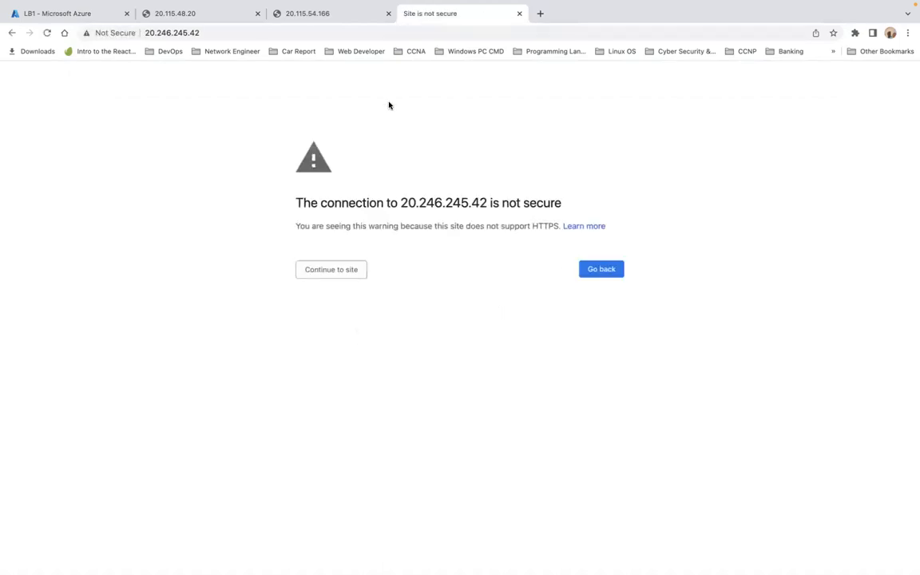
{"action": "left_click", "coordinate": [335, 272]}
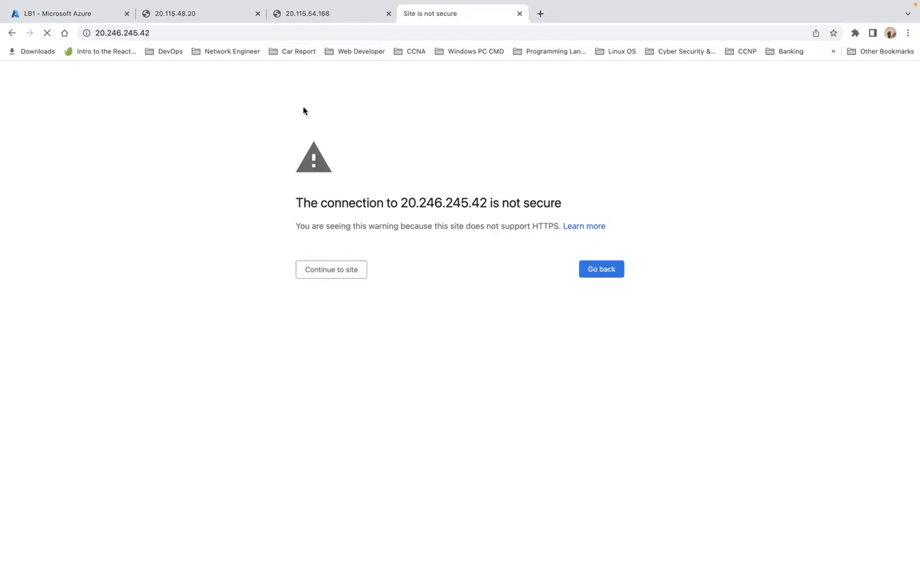
{"action": "left_click", "coordinate": [72, 14]}
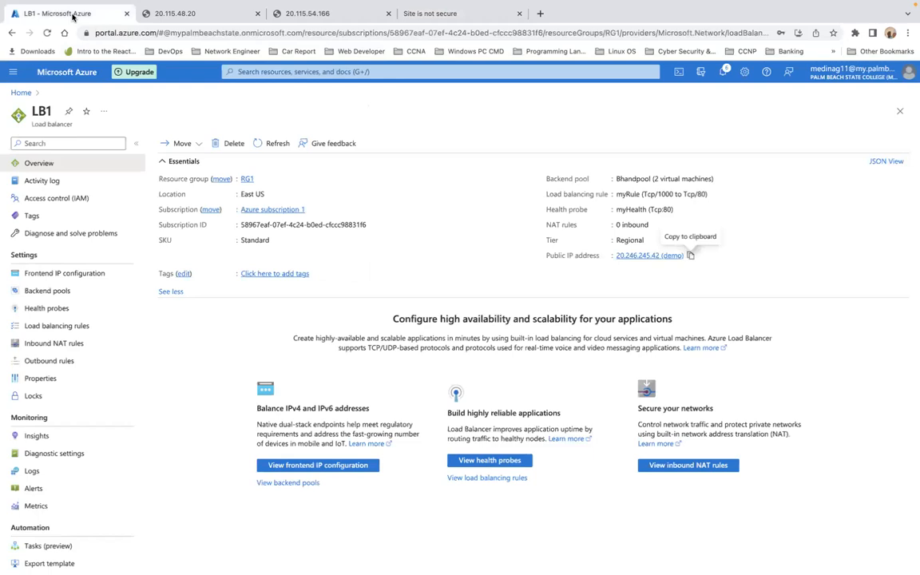
Step: Open Server2's overview from the virtual machines list, then switch to the 20.246.245.42 tab
{"action": "left_click", "coordinate": [21, 92]}
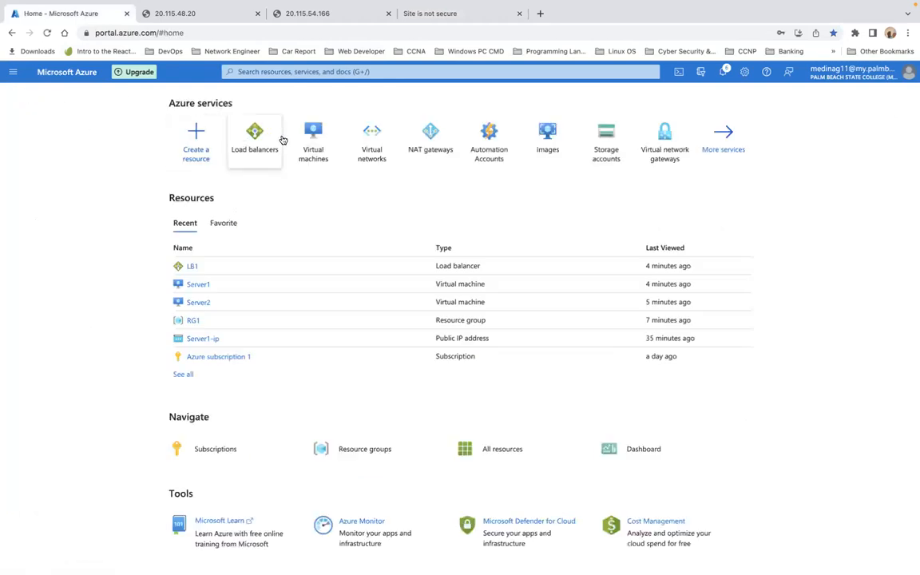
{"action": "left_click", "coordinate": [311, 140]}
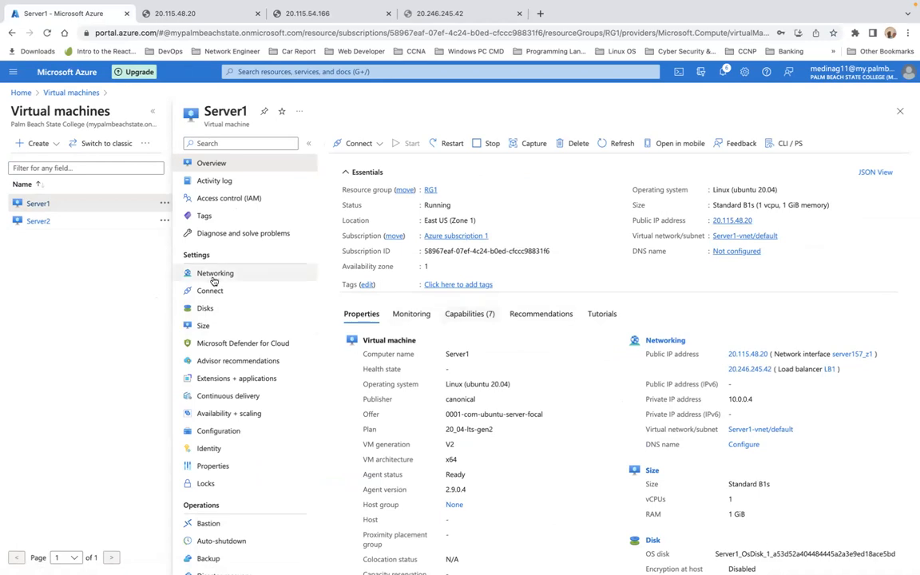
{"action": "left_click", "coordinate": [37, 222]}
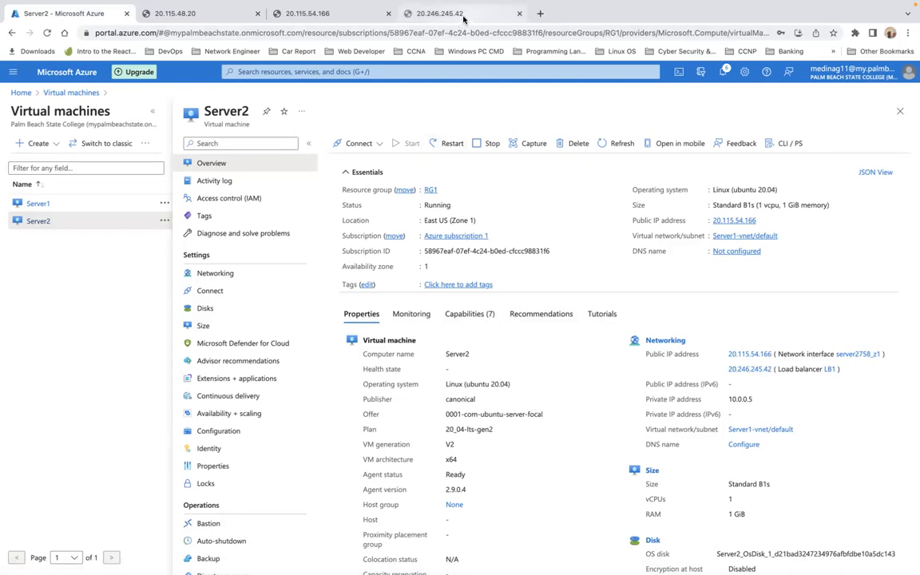
{"action": "left_click", "coordinate": [431, 16]}
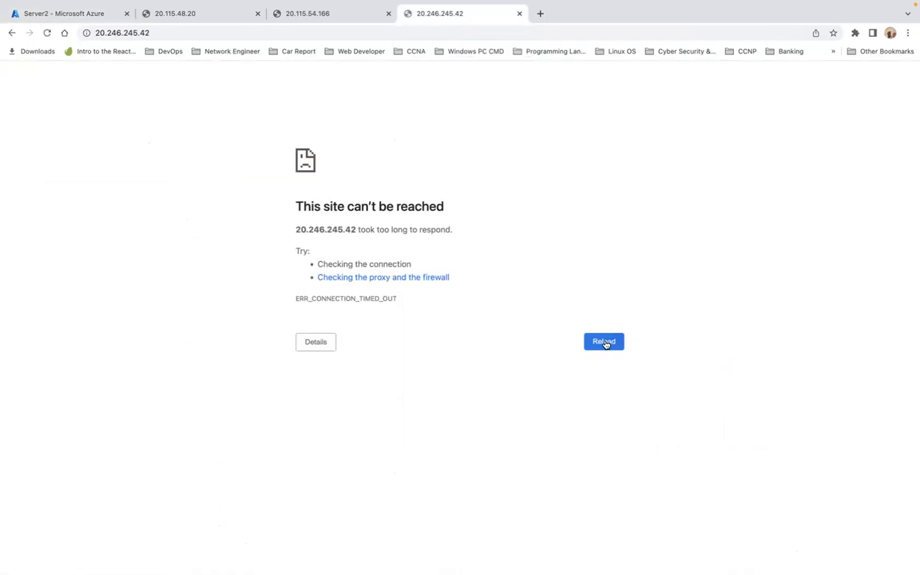
Step: Reload 20.246.245.42, which still fails with ERR_CONNECTION_TIMED_OUT
{"action": "left_click", "coordinate": [603, 342]}
{"action": "mouse_move", "coordinate": [181, 6]}
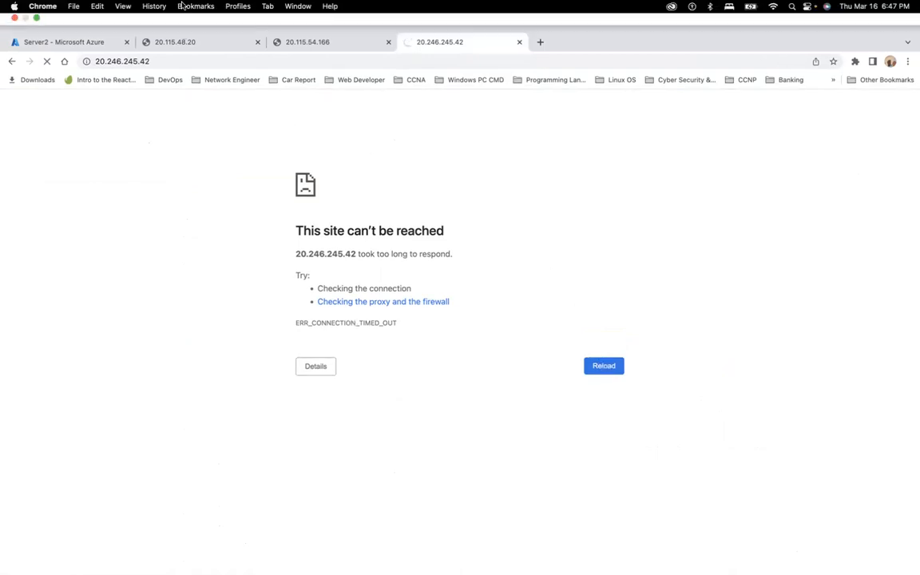
Step: Exit Chrome full screen and try loading 20.246.245.42 in Safari
{"action": "left_click", "coordinate": [36, 22]}
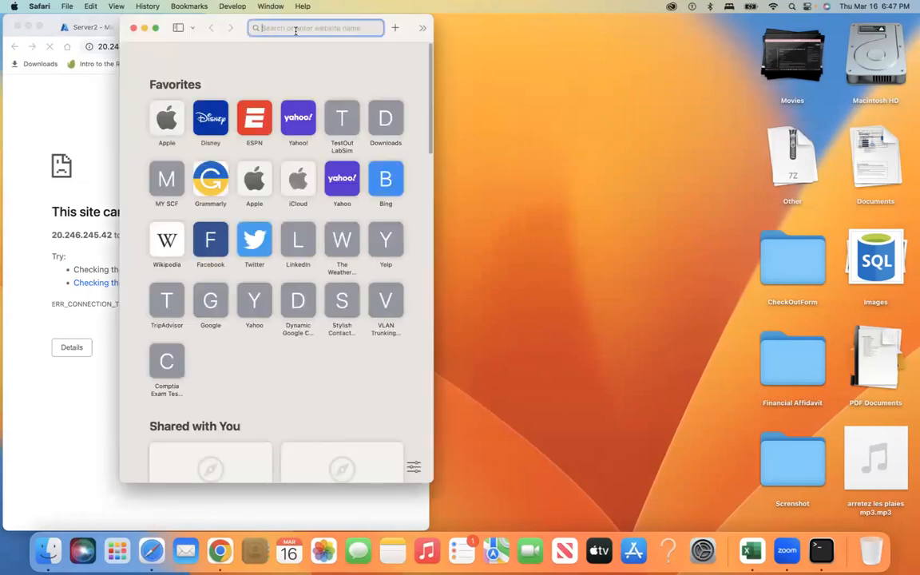
{"action": "key", "text": "super+v"}
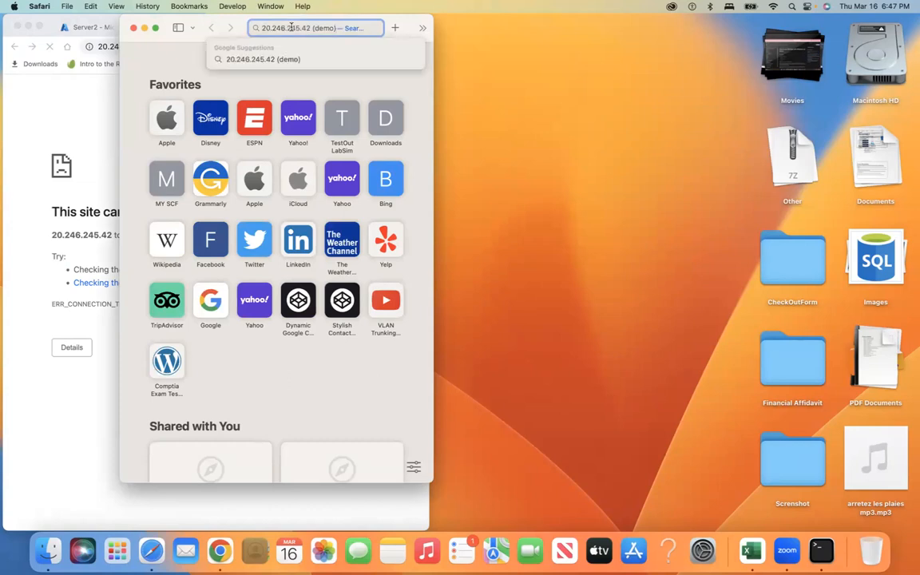
{"action": "key", "text": "BackSpace"}
{"action": "key", "text": "BackSpace"}
{"action": "key", "text": "BackSpace"}
{"action": "key", "text": "BackSpace"}
{"action": "key", "text": "BackSpace"}
{"action": "key", "text": "BackSpace"}
{"action": "key", "text": "BackSpace"}
{"action": "key", "text": "Return"}
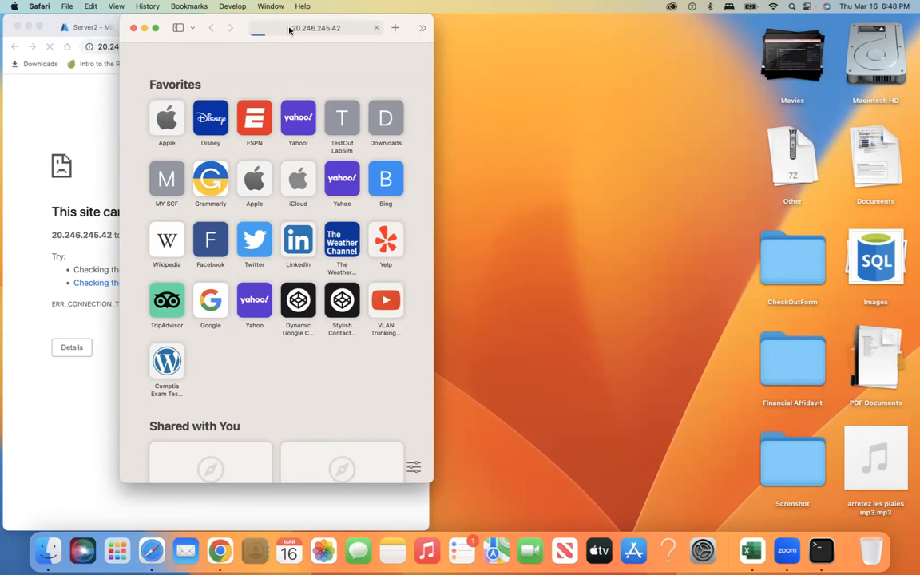
Step: Resize the Safari window, then bring Chrome forward and reload the load balancer address
{"action": "left_click", "coordinate": [157, 29]}
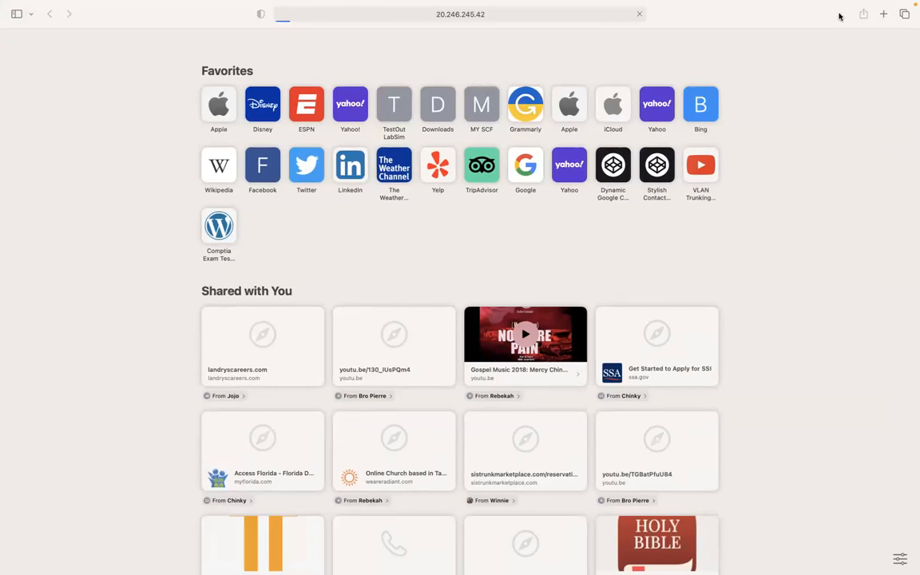
{"action": "mouse_move", "coordinate": [51, 7]}
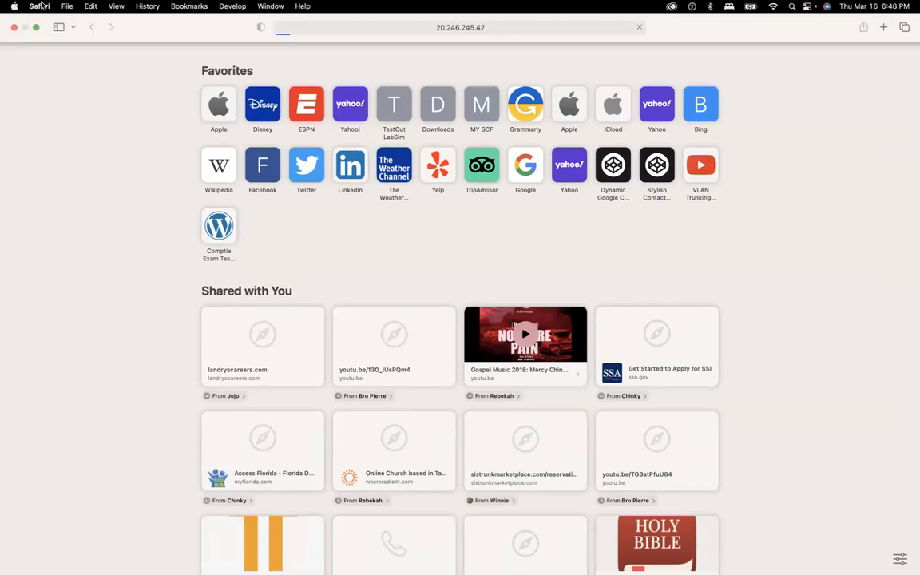
{"action": "left_click", "coordinate": [36, 28]}
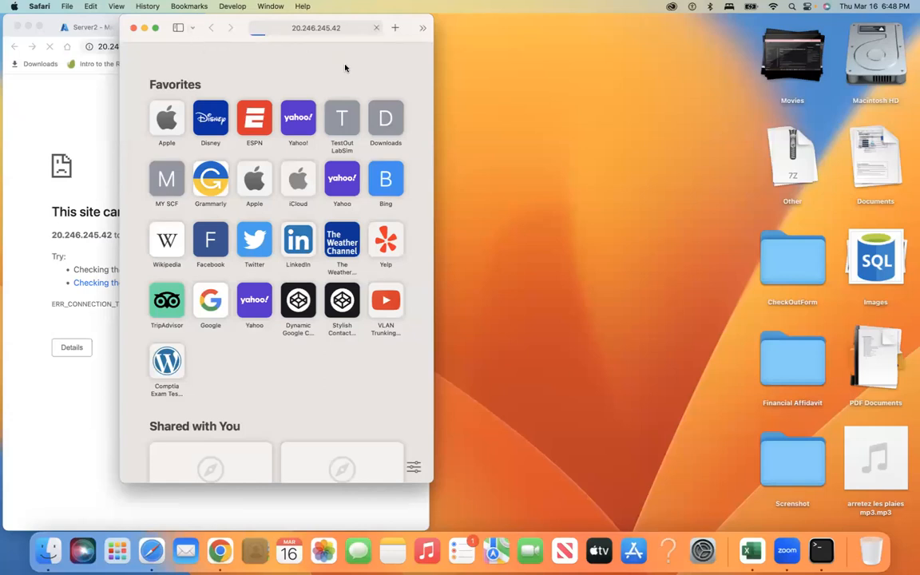
{"action": "left_click", "coordinate": [97, 97]}
{"action": "left_click", "coordinate": [50, 46]}
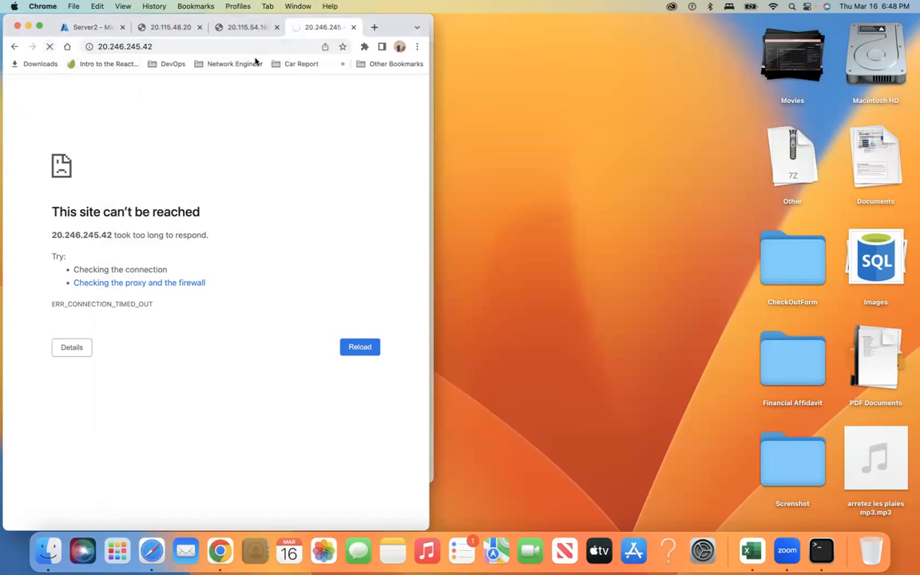
Step: Close the timed-out tab, refresh the primary server's page, and make Chrome full screen
{"action": "left_click", "coordinate": [353, 28]}
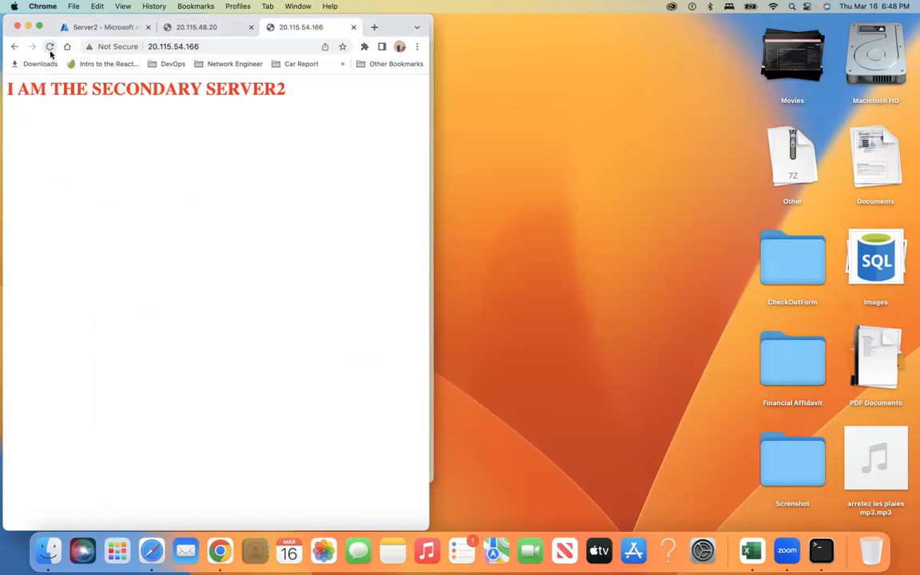
{"action": "left_click", "coordinate": [164, 27]}
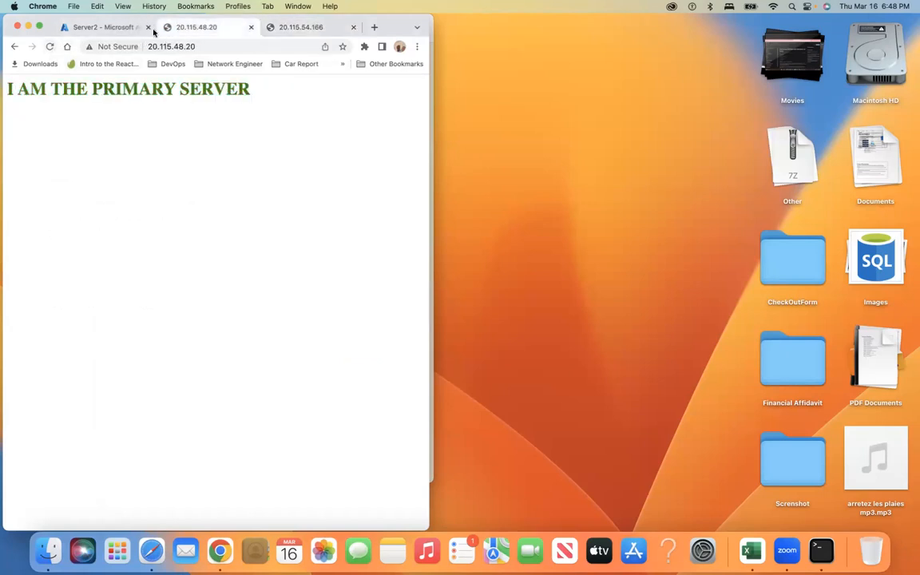
{"action": "left_click", "coordinate": [50, 49]}
{"action": "left_click", "coordinate": [39, 27]}
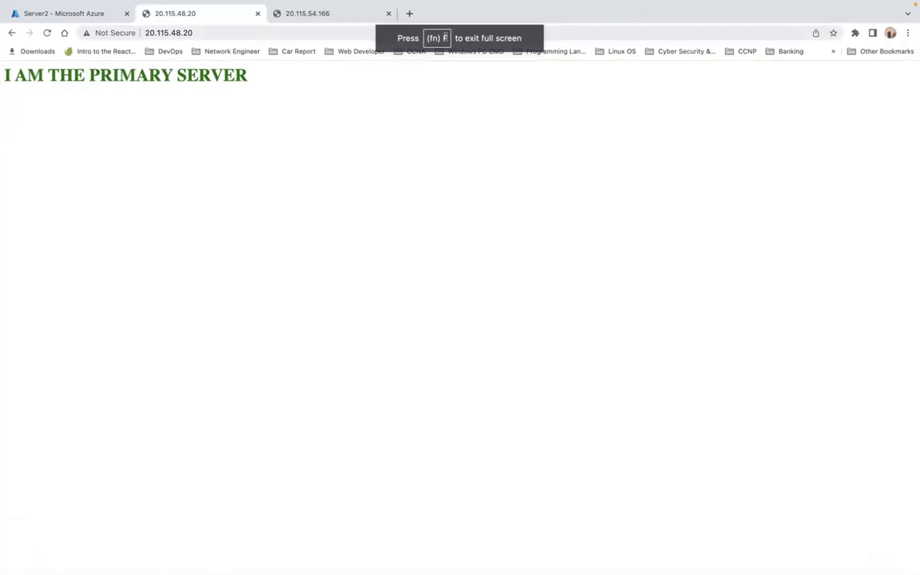
Step: Load 20.246.245.42 in a new tab, then go back to Server2's Azure overview
{"action": "left_click", "coordinate": [410, 14]}
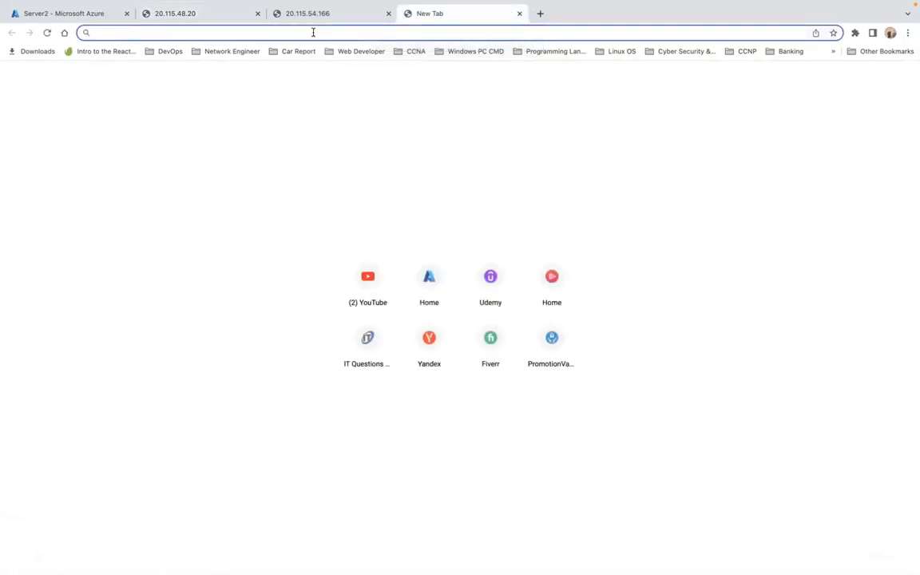
{"action": "type", "text": "20.246.245.42 (demo)"}
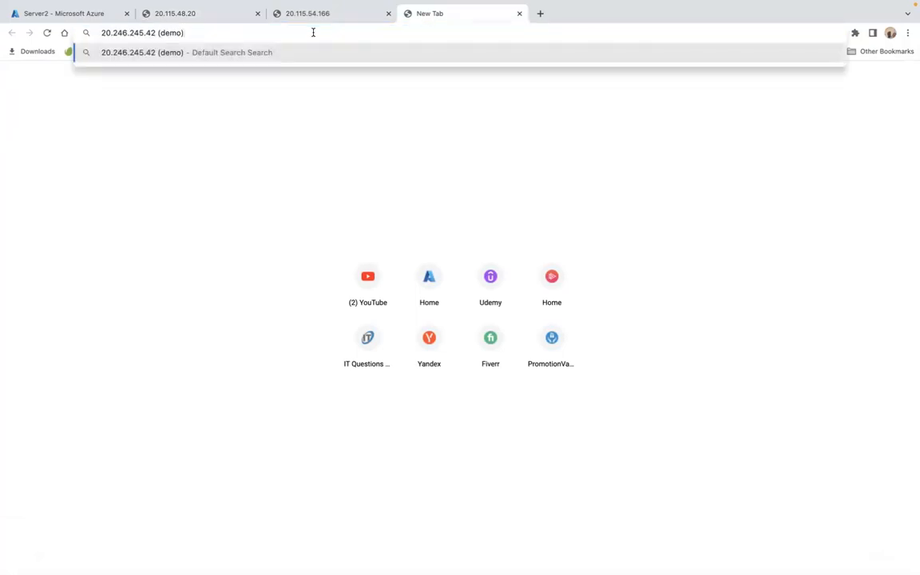
{"action": "key", "text": "BackSpace"}
{"action": "key", "text": "BackSpace"}
{"action": "key", "text": "BackSpace"}
{"action": "key", "text": "BackSpace"}
{"action": "key", "text": "BackSpace"}
{"action": "key", "text": "BackSpace"}
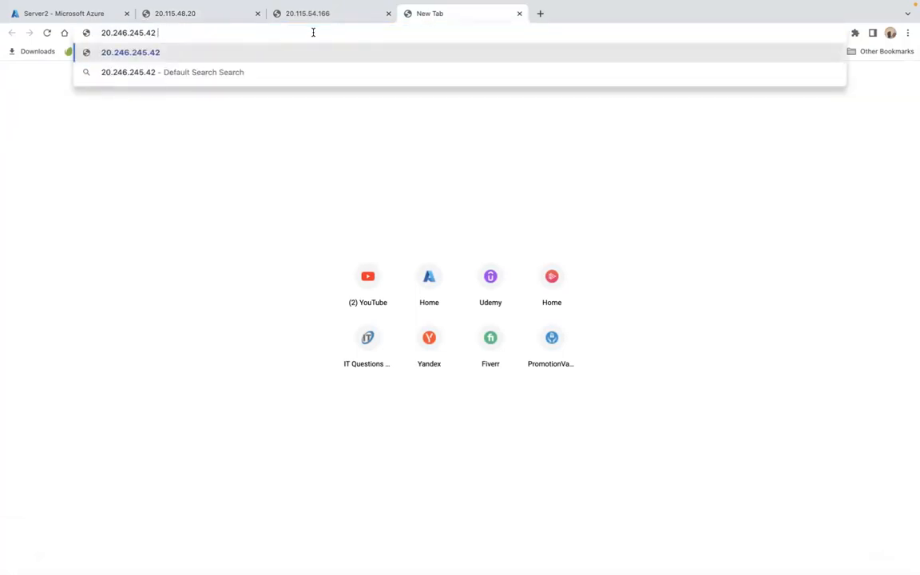
{"action": "key", "text": "Return"}
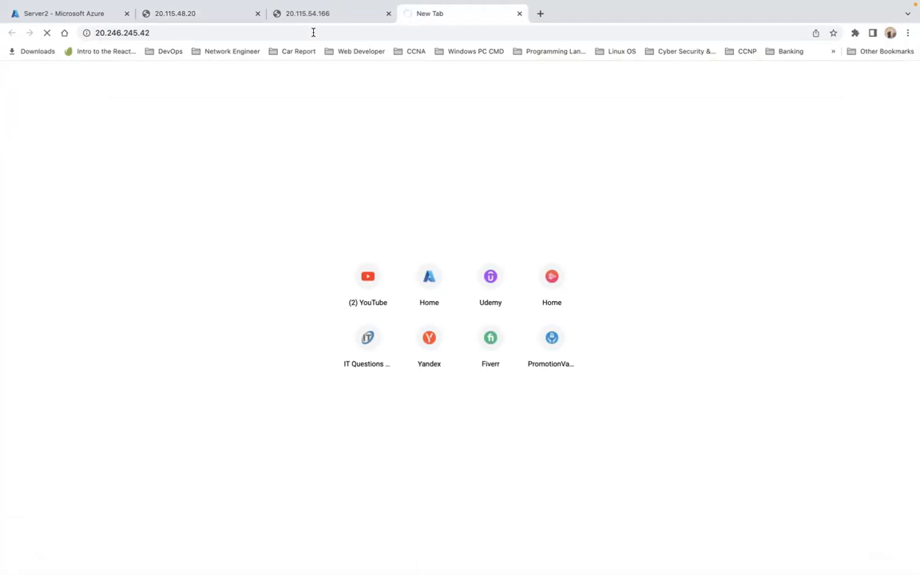
{"action": "left_click", "coordinate": [76, 15]}
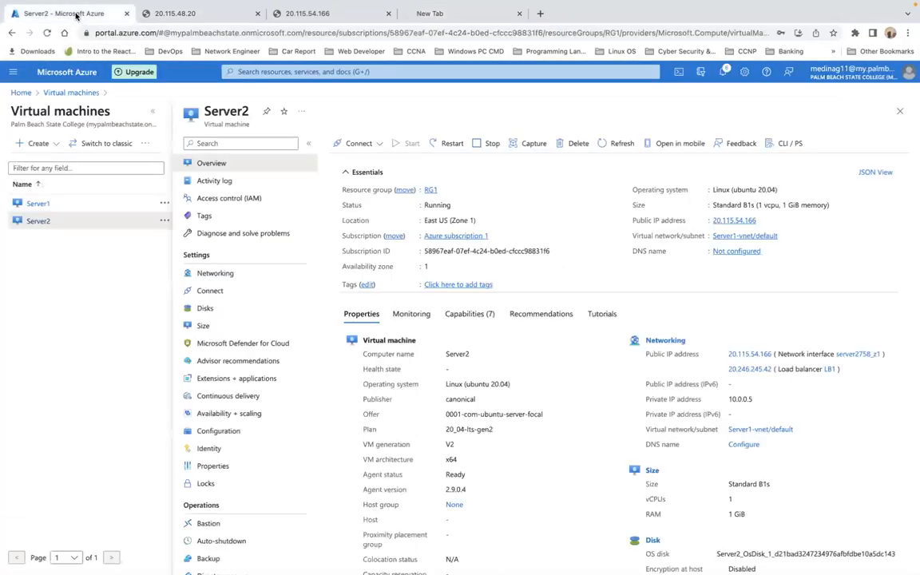
Step: Return to the virtual machines list and open Server1's overview
{"action": "left_click", "coordinate": [50, 95]}
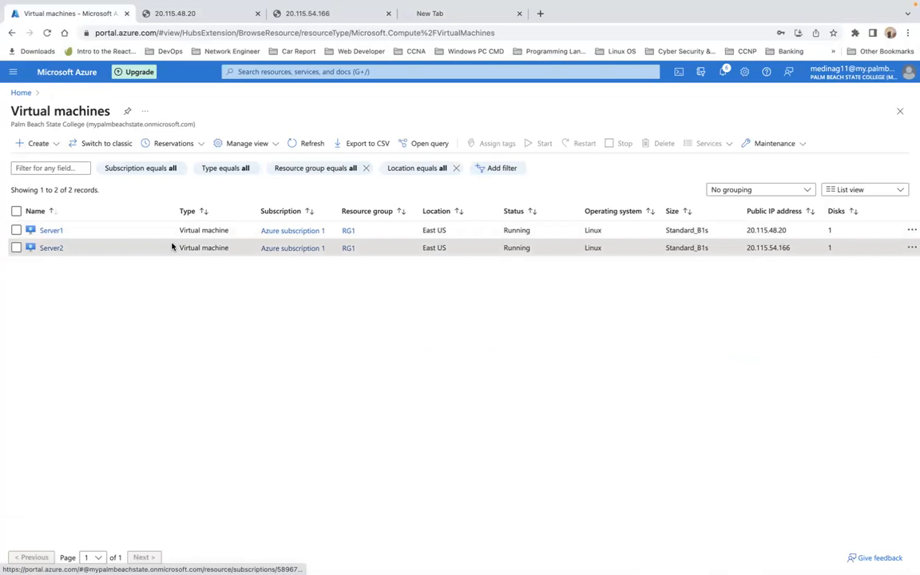
{"action": "left_click", "coordinate": [50, 231]}
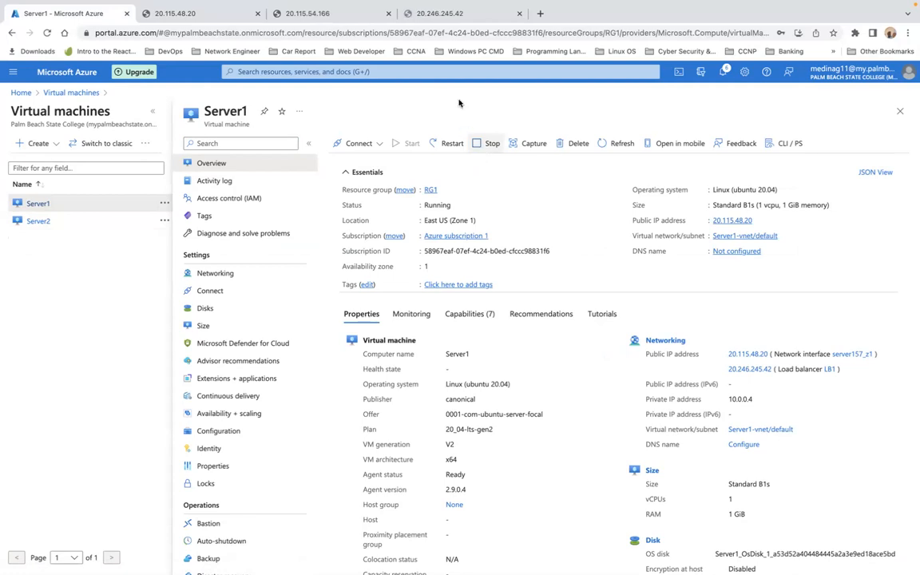
{"action": "left_click", "coordinate": [471, 22]}
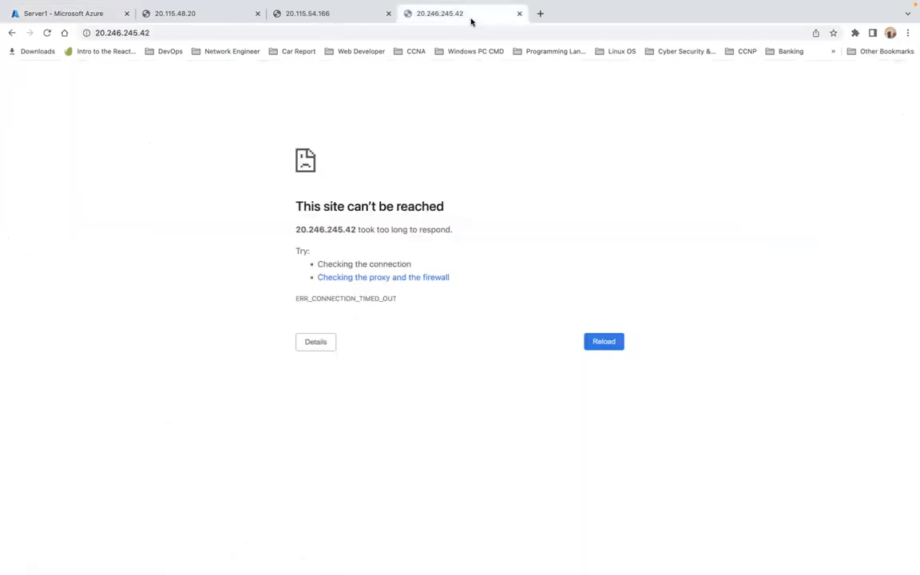
{"action": "left_click", "coordinate": [400, 279]}
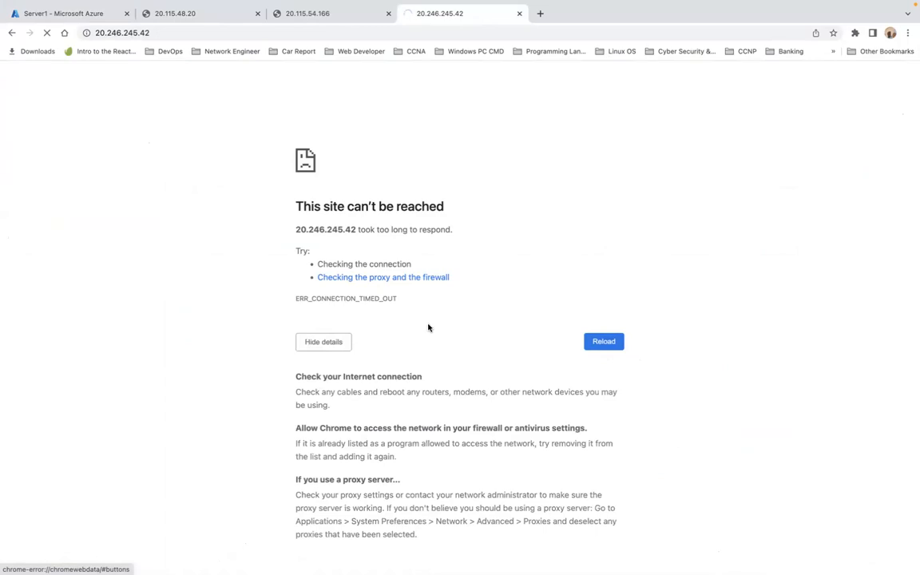
{"action": "left_click", "coordinate": [333, 348]}
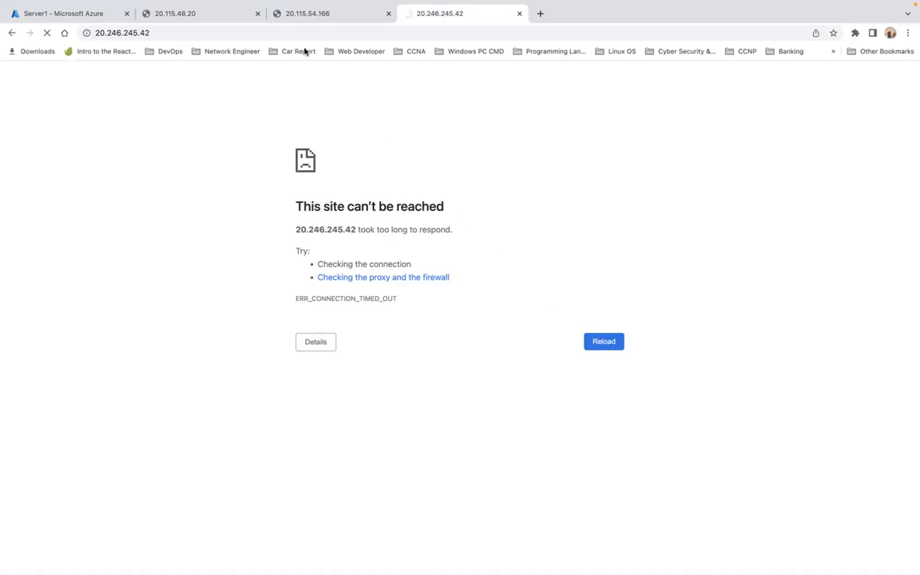
{"action": "left_click", "coordinate": [91, 14]}
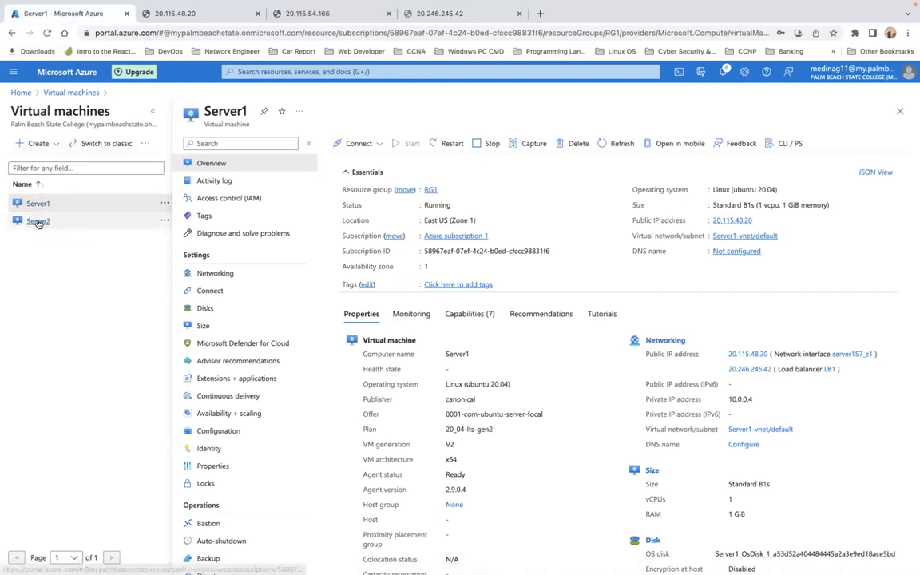
{"action": "left_click", "coordinate": [214, 18]}
{"action": "left_click", "coordinate": [314, 16]}
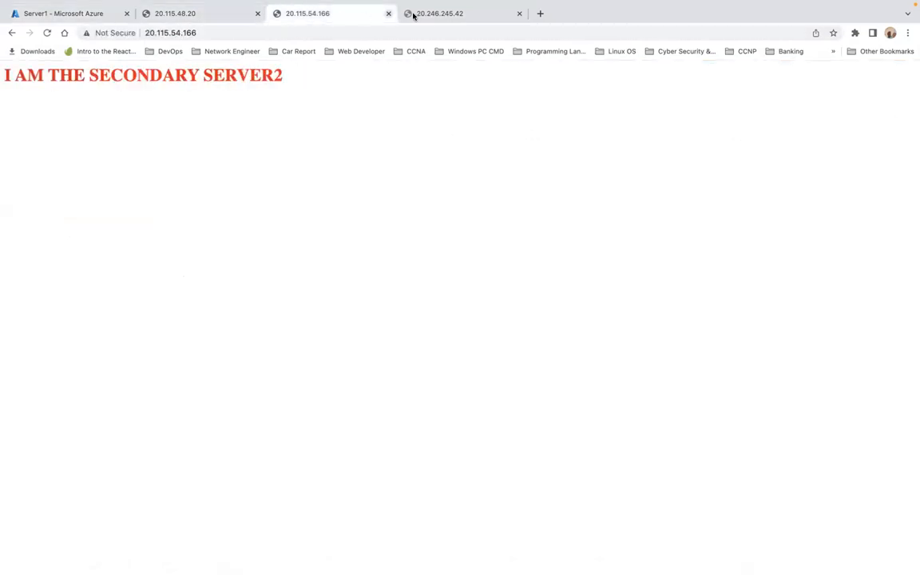
{"action": "left_click", "coordinate": [424, 18]}
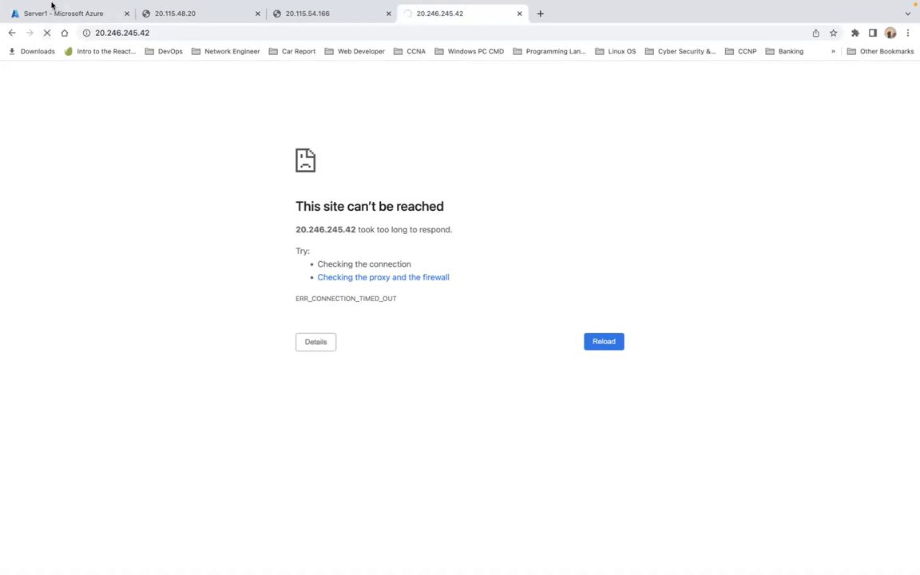
{"action": "left_click", "coordinate": [95, 16]}
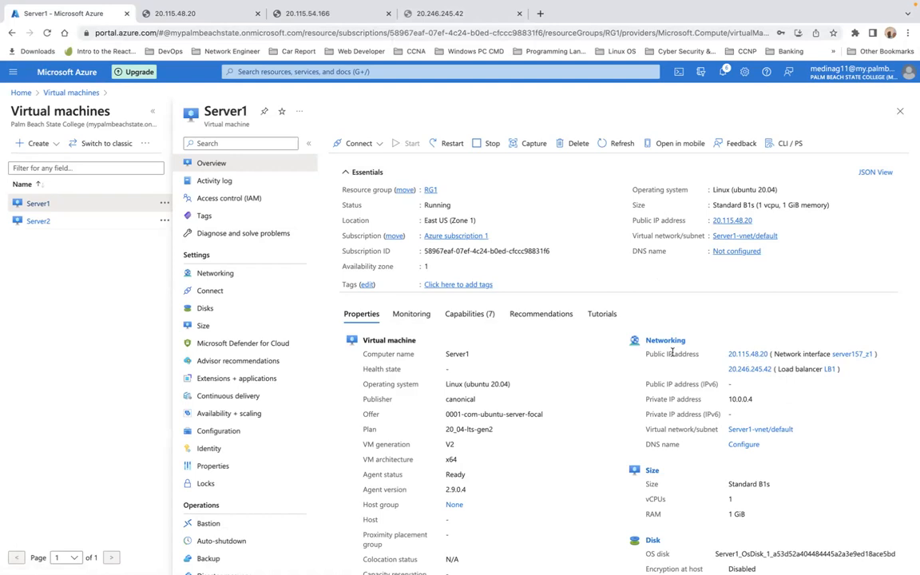
Step: Open Server2's overview, then reload the 20.246.245.42 tab, which still times out
{"action": "left_click", "coordinate": [37, 222]}
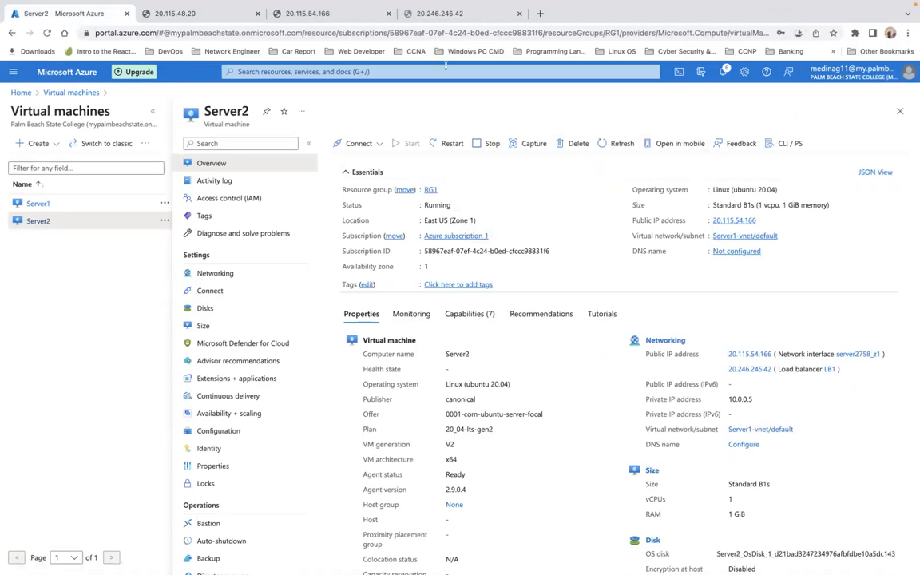
{"action": "left_click", "coordinate": [459, 10]}
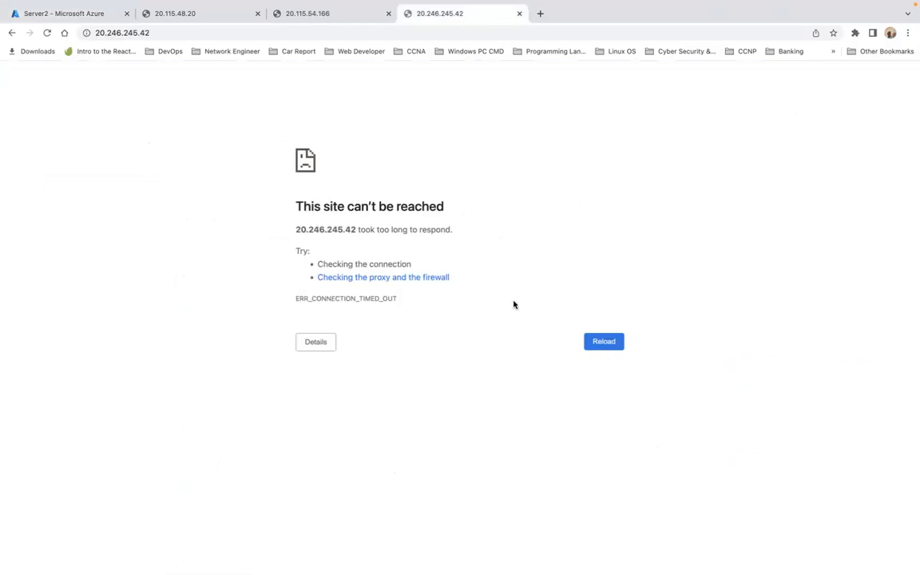
{"action": "left_click", "coordinate": [607, 342]}
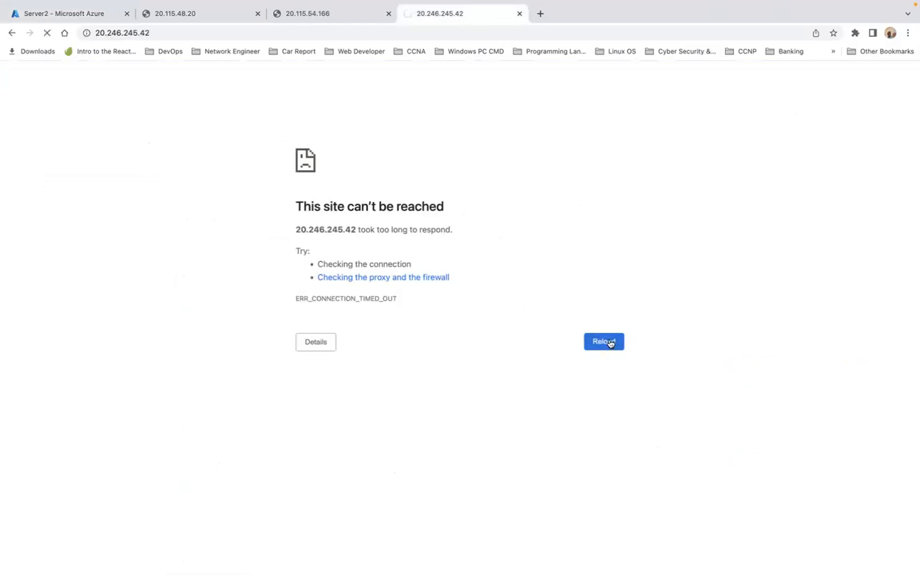